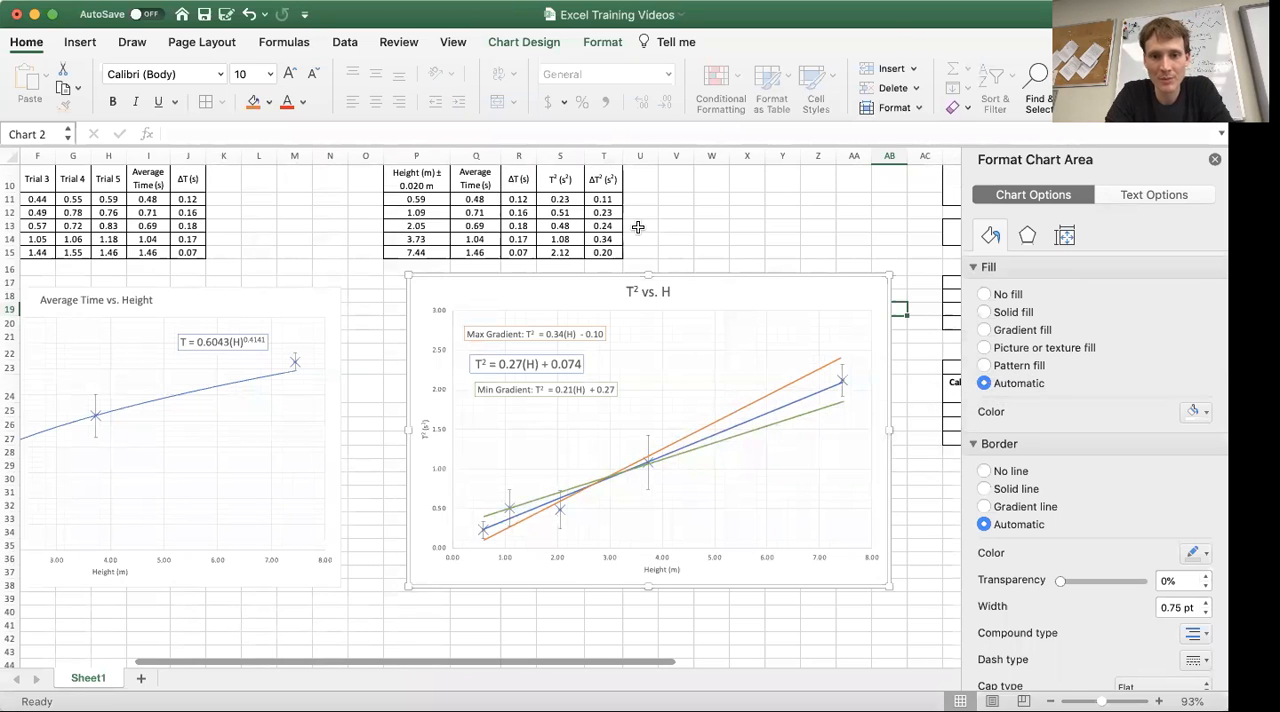
Enter 0.34 as the Max Gradient value in cell AE17, using the maximum gradient equation on the T² vs. H chart
scroll(637, 225, "up", 3)
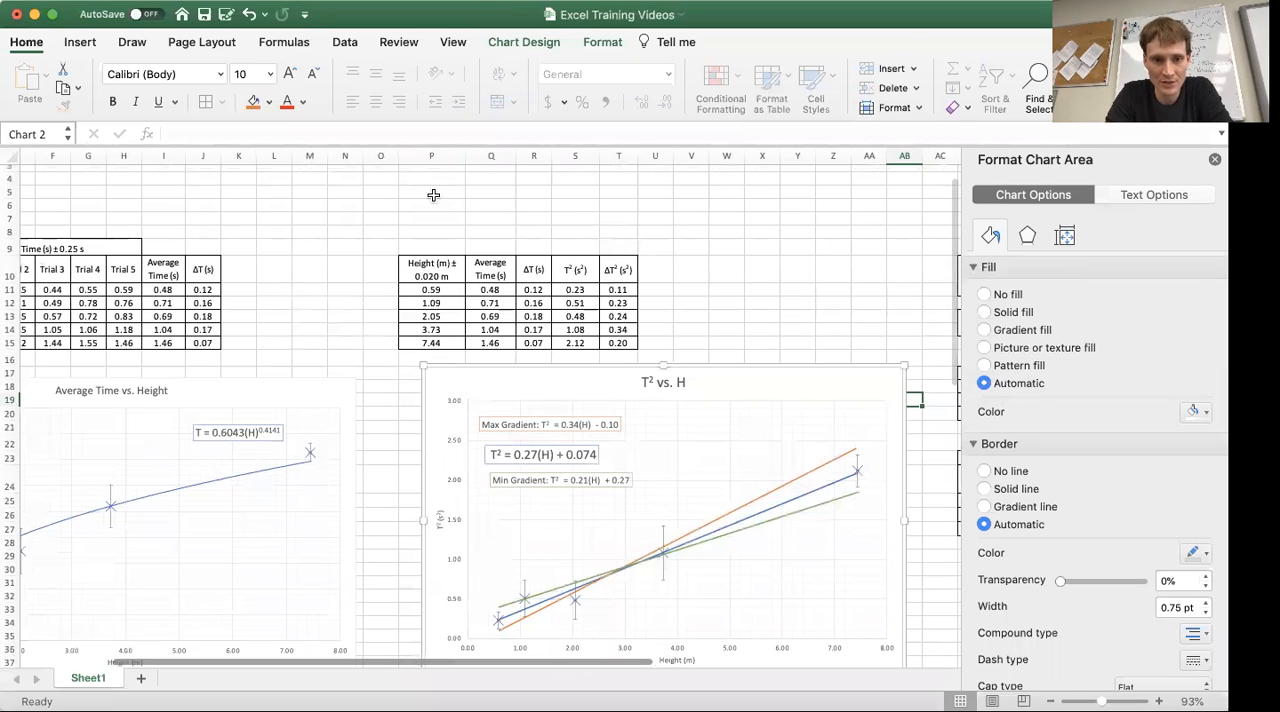
scroll(698, 293, "down", 3)
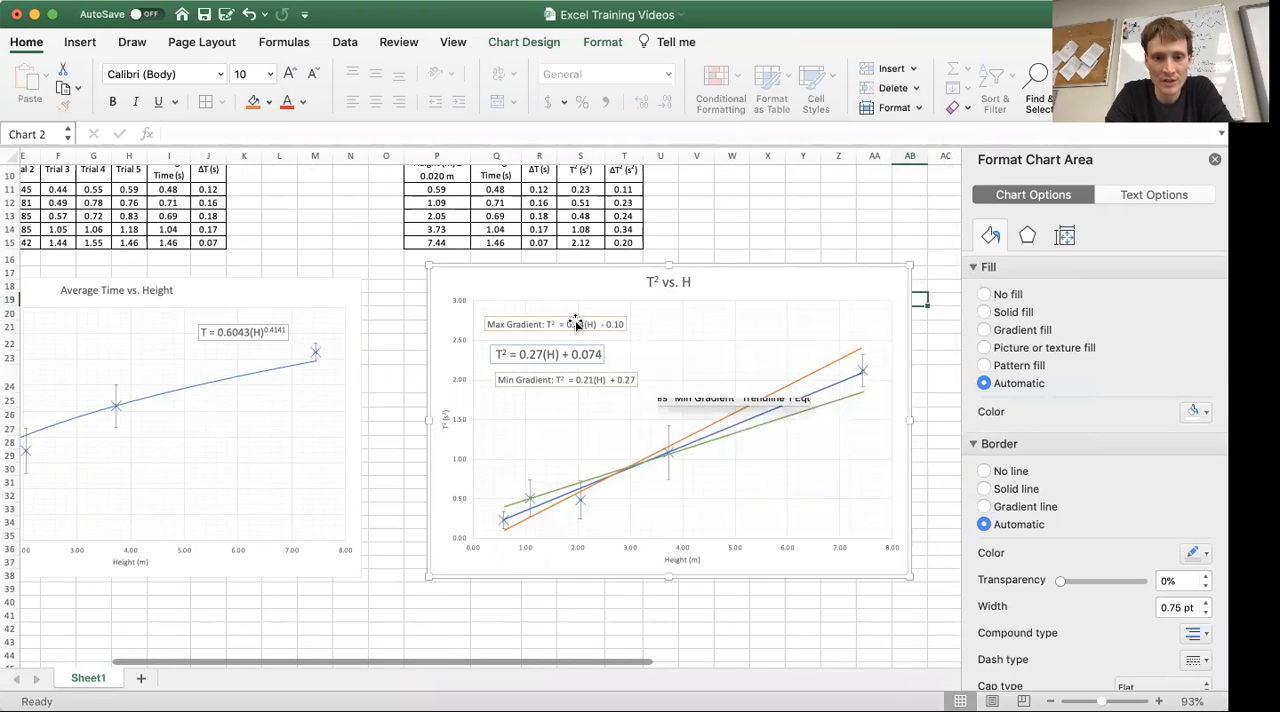
scroll(692, 410, "right", 10)
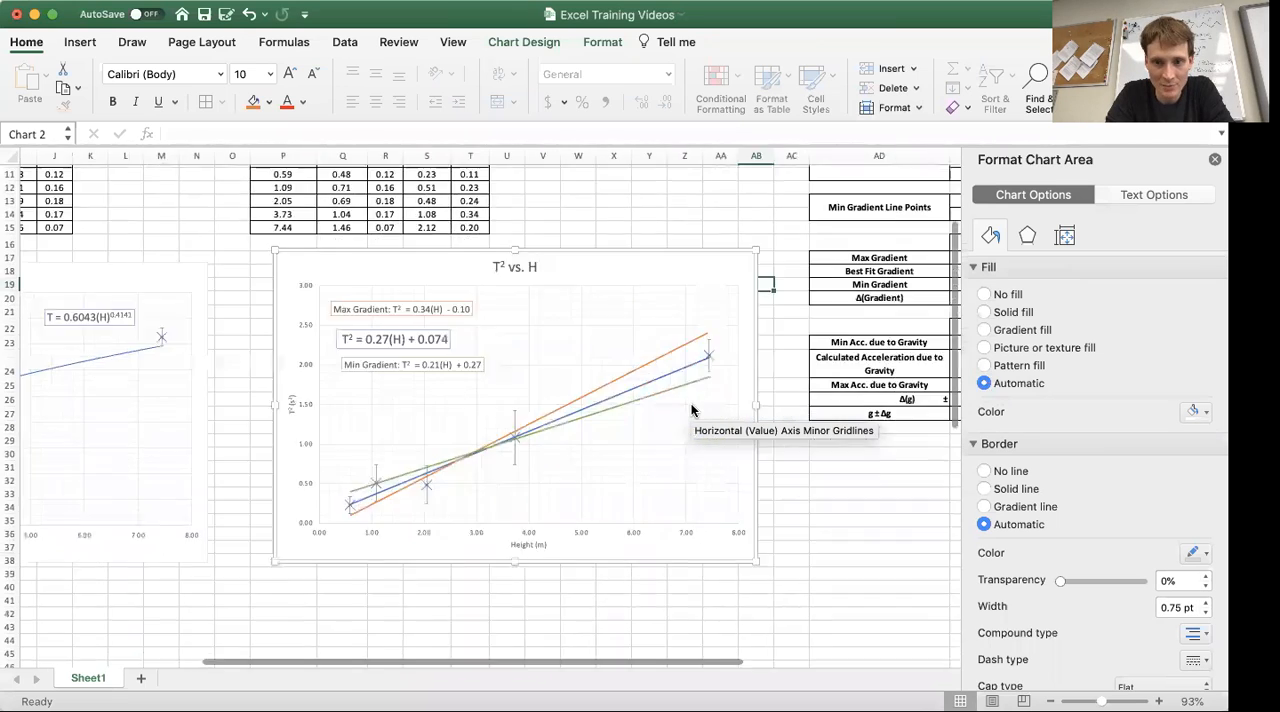
scroll(692, 410, "left", 1)
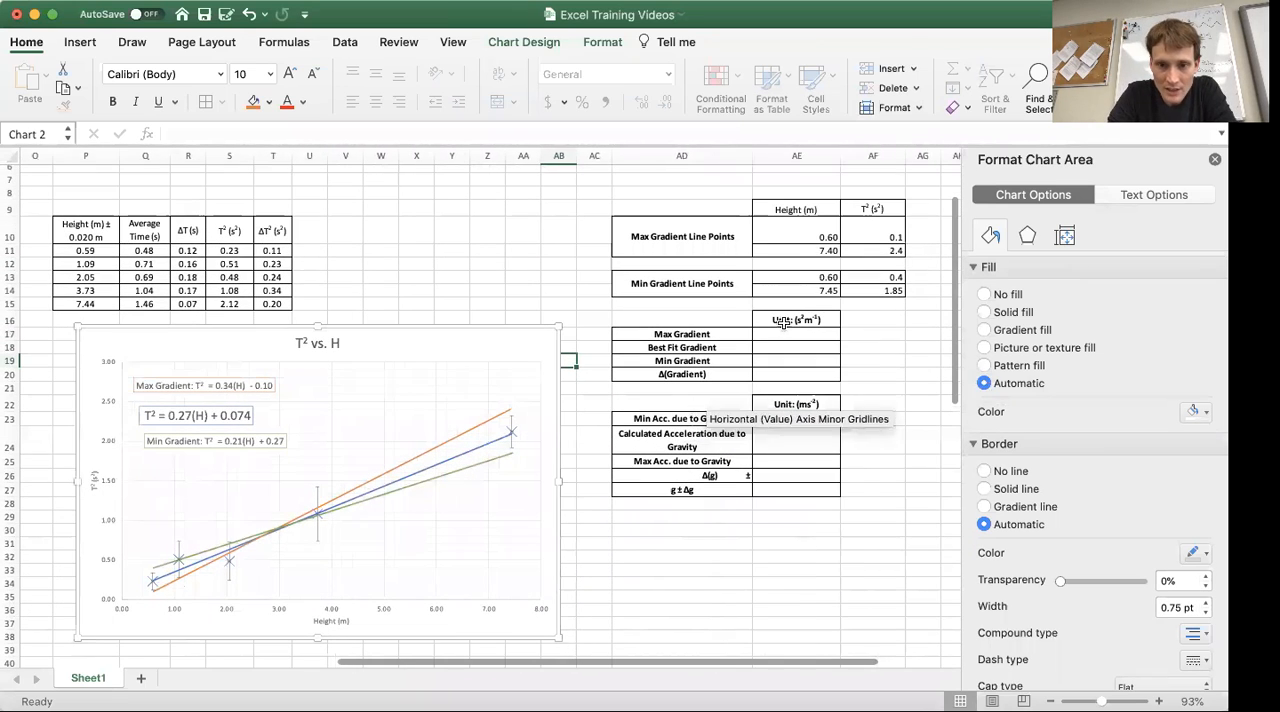
left_click(788, 337)
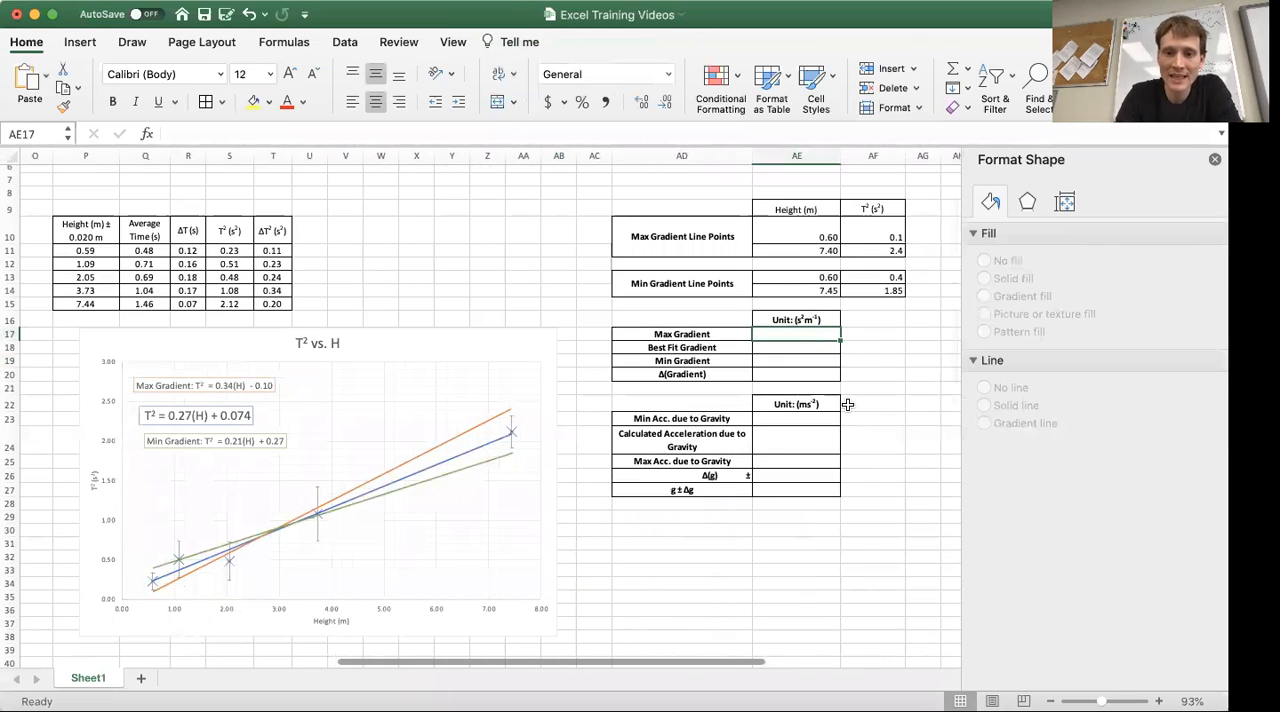
key("Down")
key("Up")
key("Down")
key("Up")
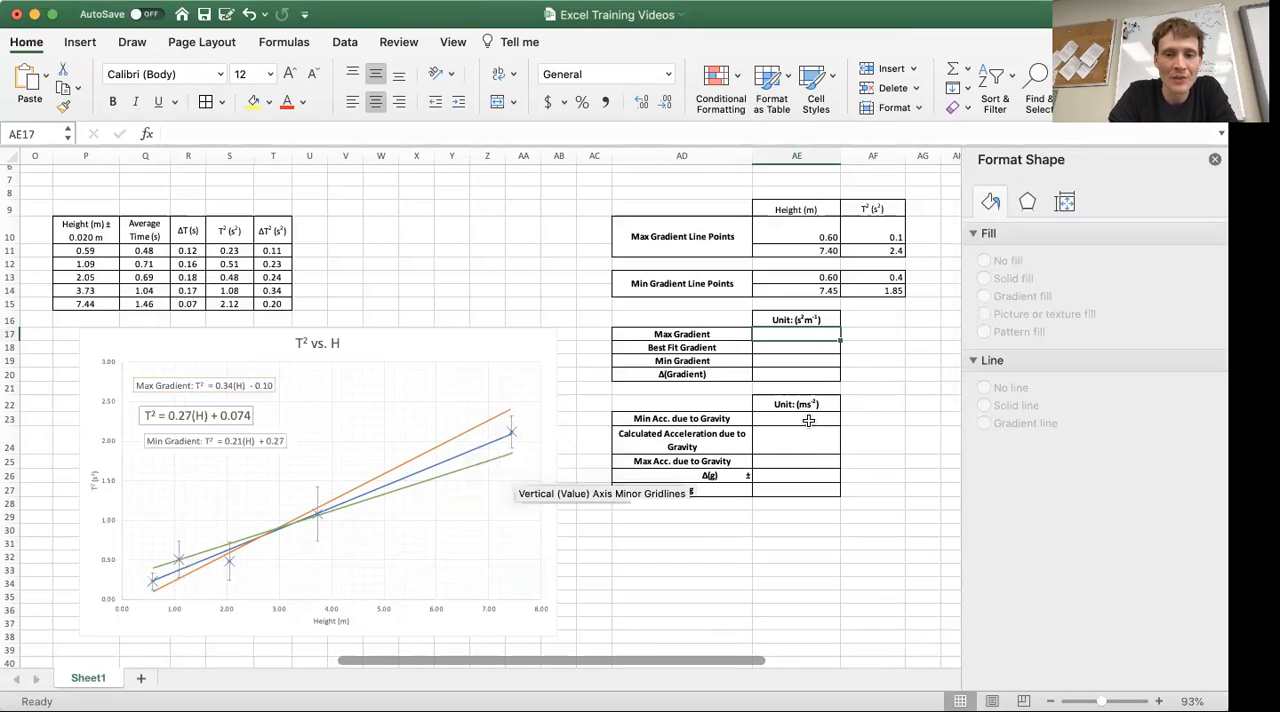
left_click(803, 353)
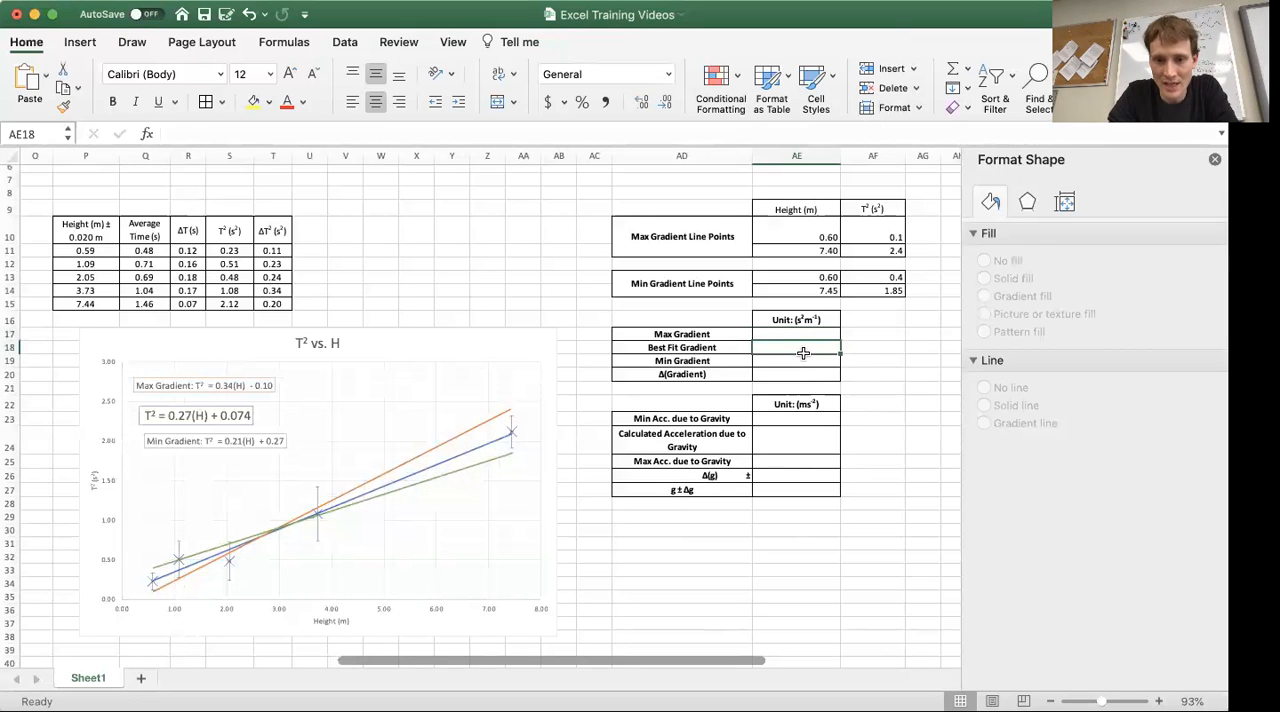
left_click_drag(782, 341, 786, 338)
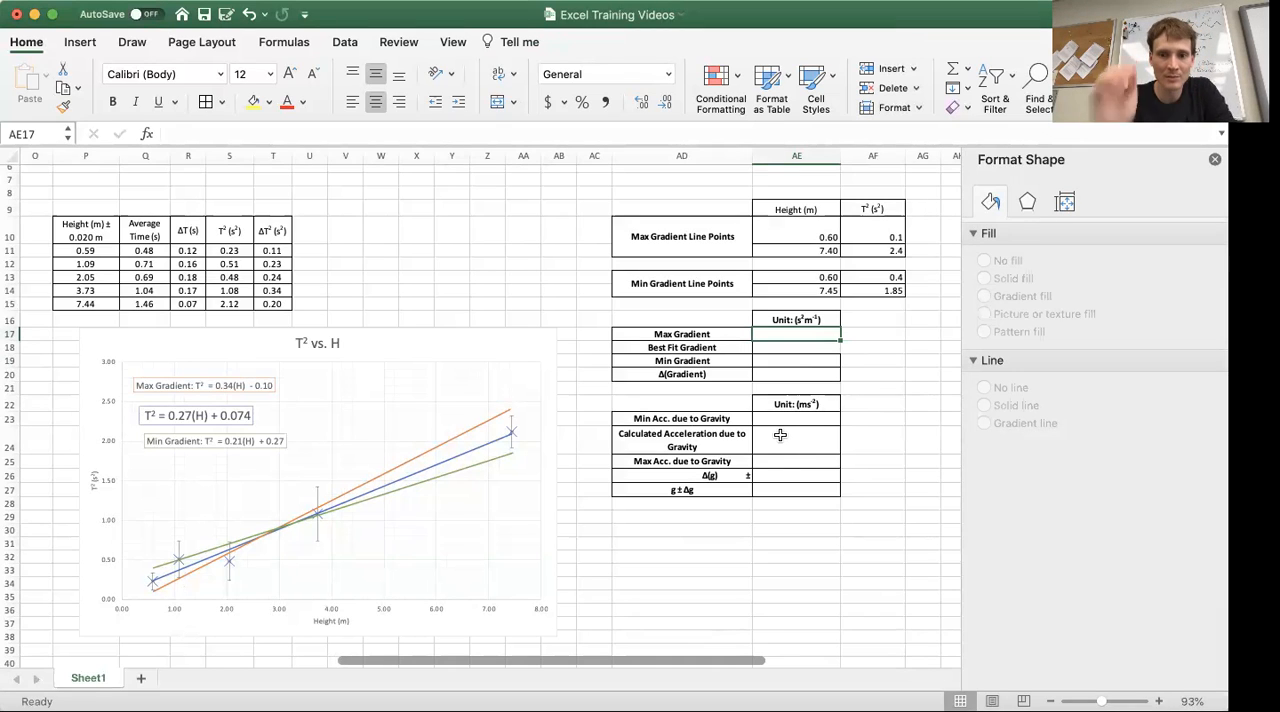
type("0.34")
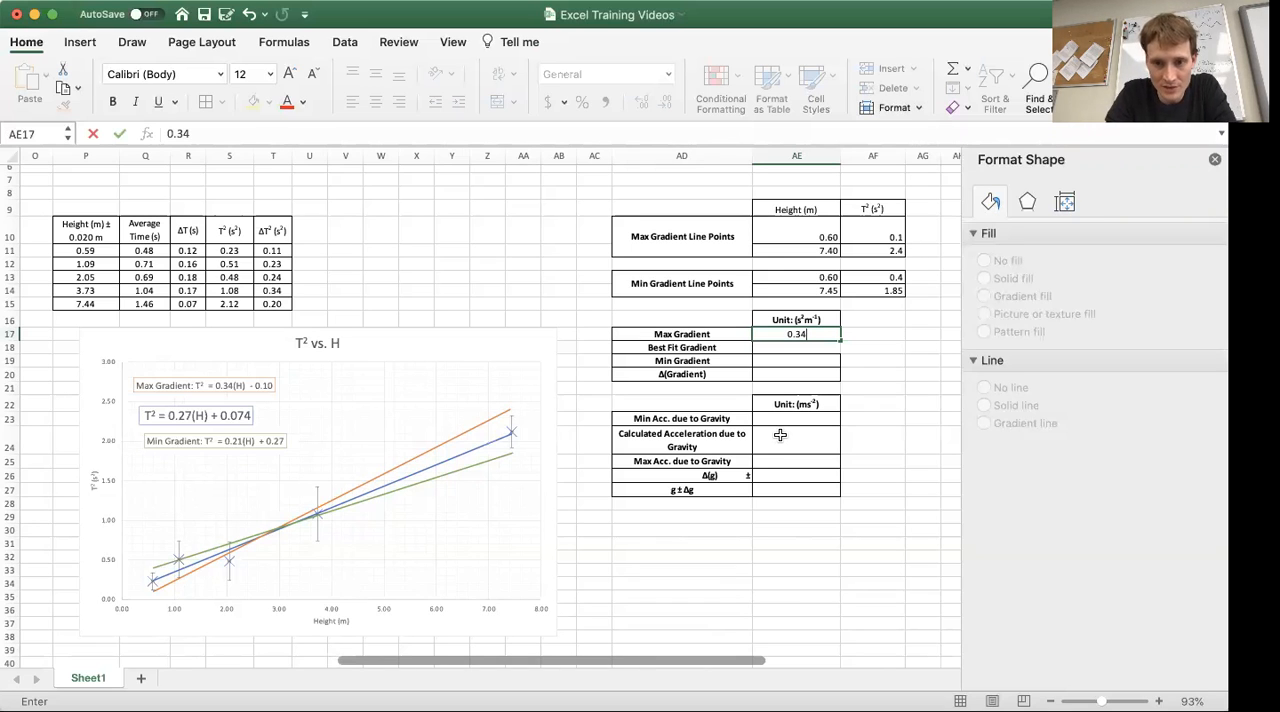
key("Return")
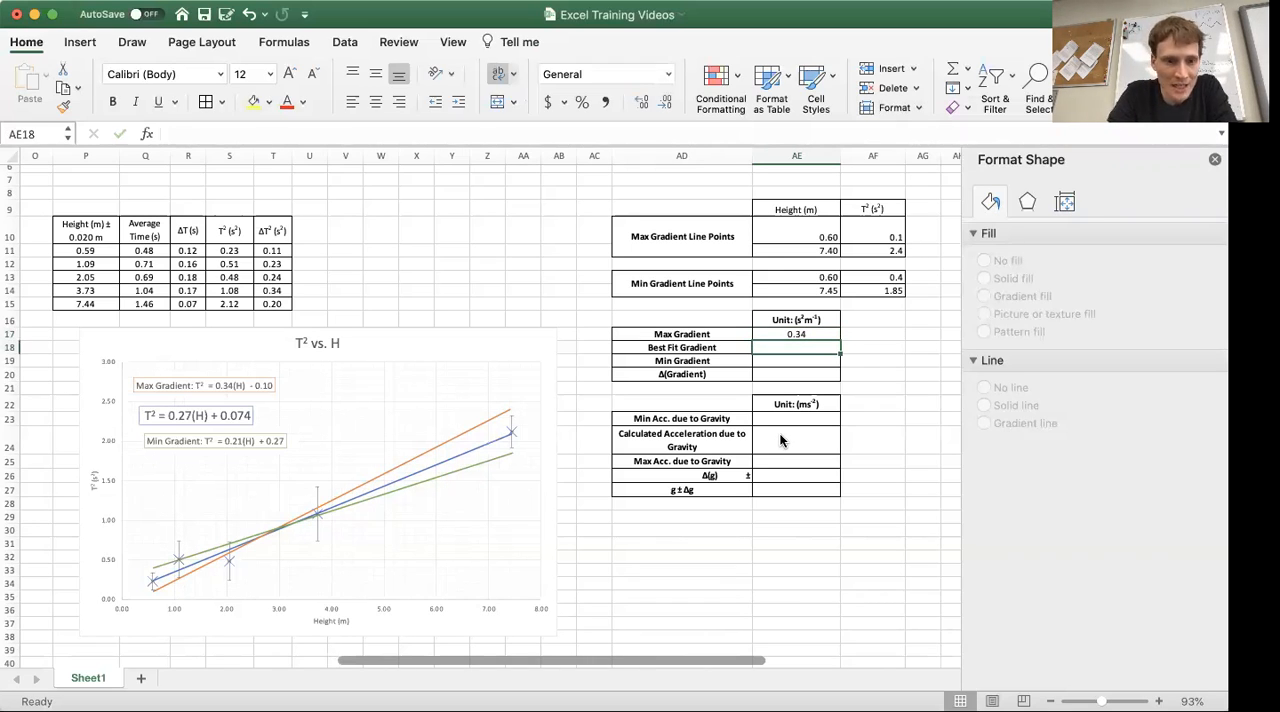
Fill in the Best Fit Gradient as 0.27 and the Min Gradient as 0.21 in cells AE18 and AE19
type("0.27")
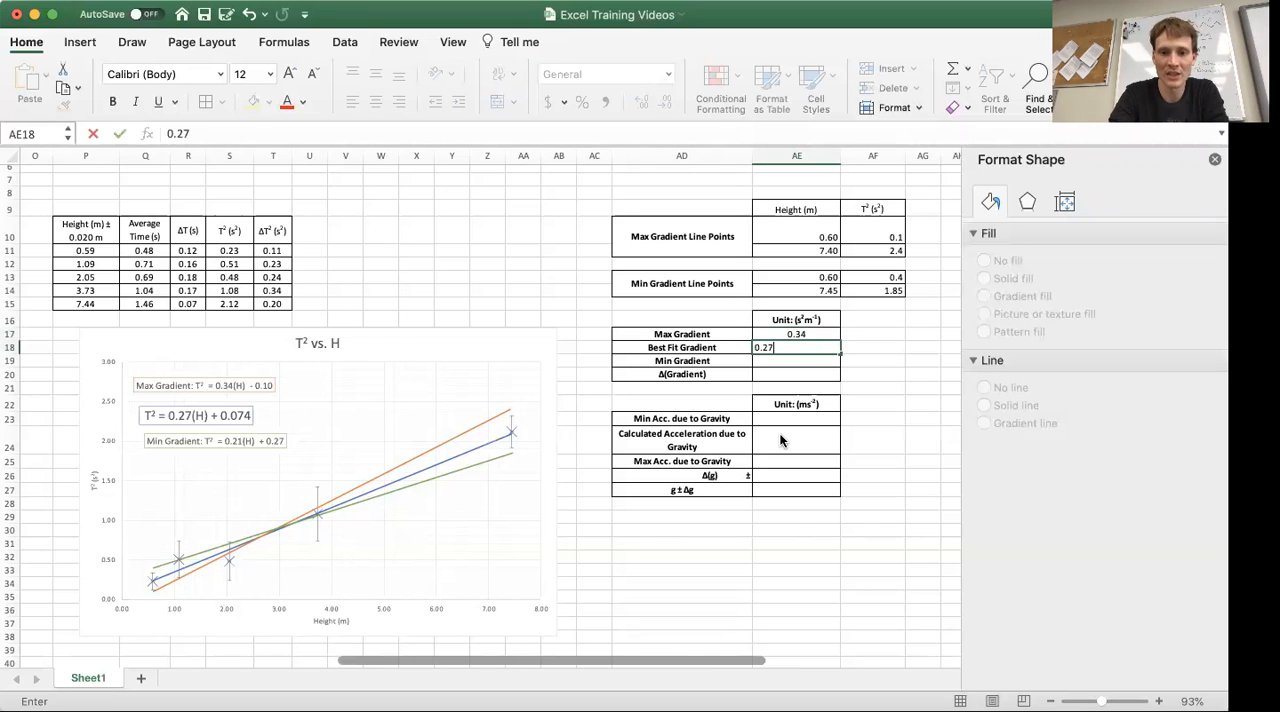
key("Return")
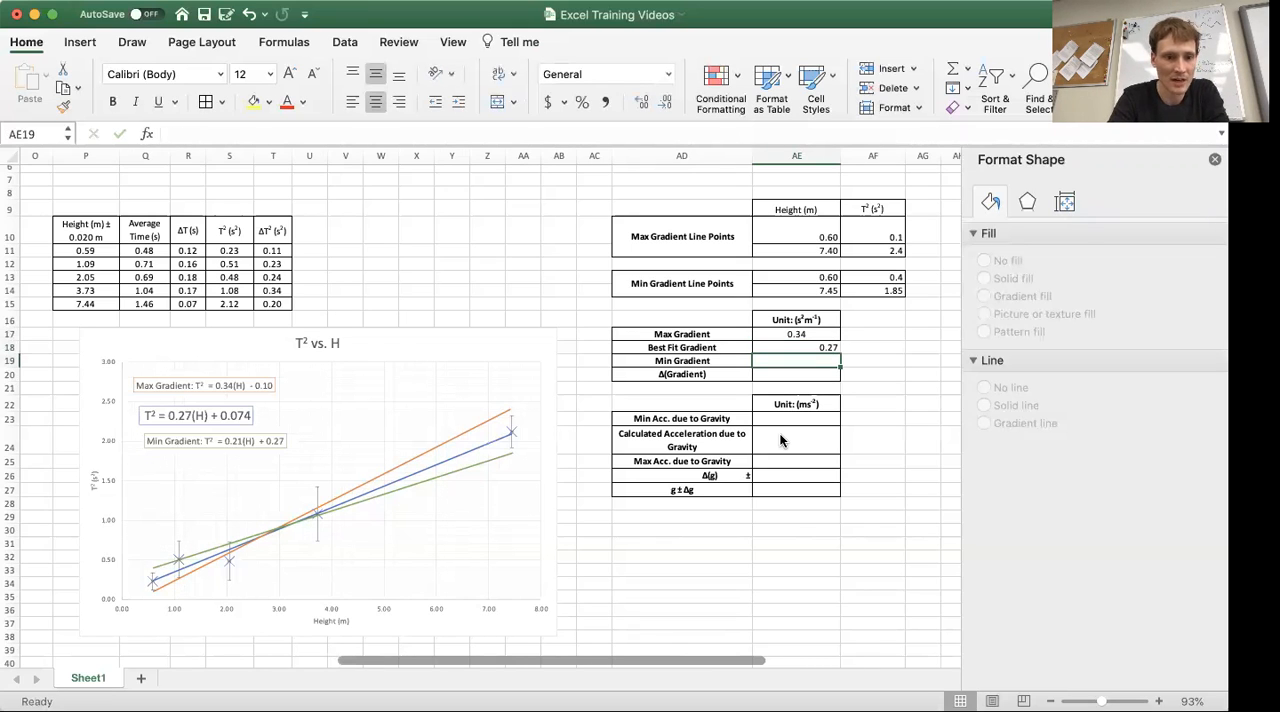
type("0.2")
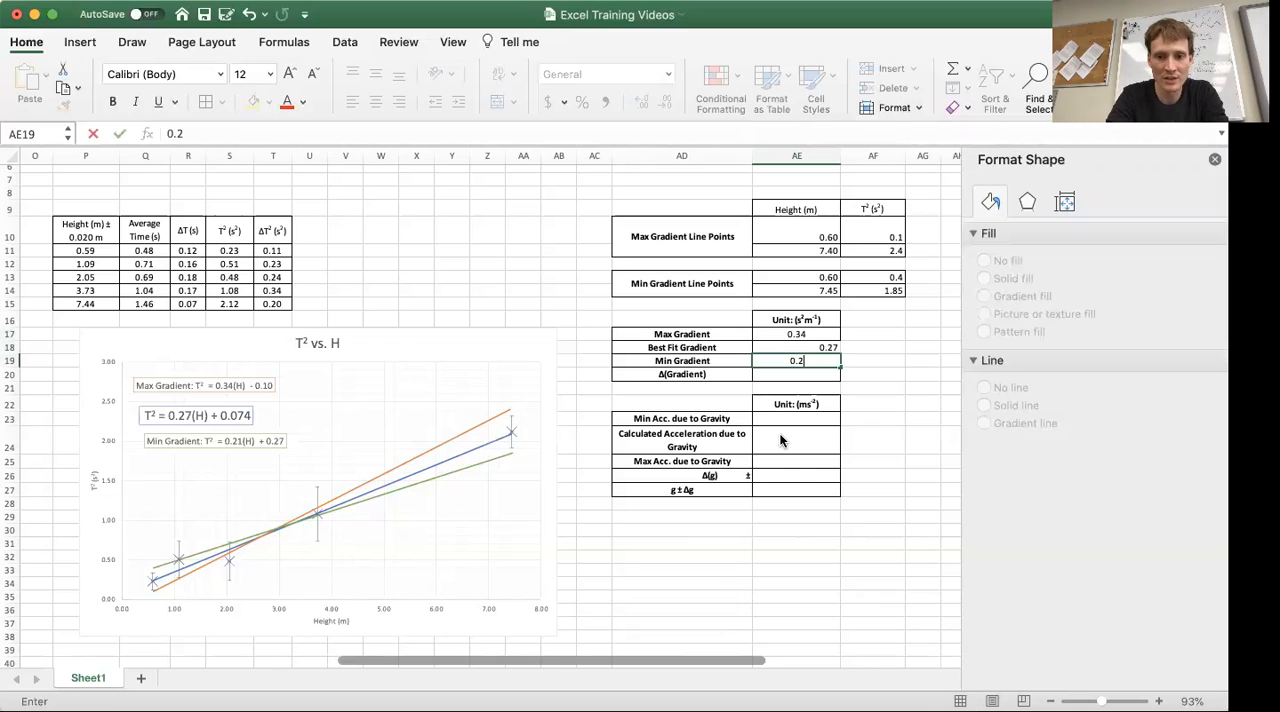
type("1")
key("Return")
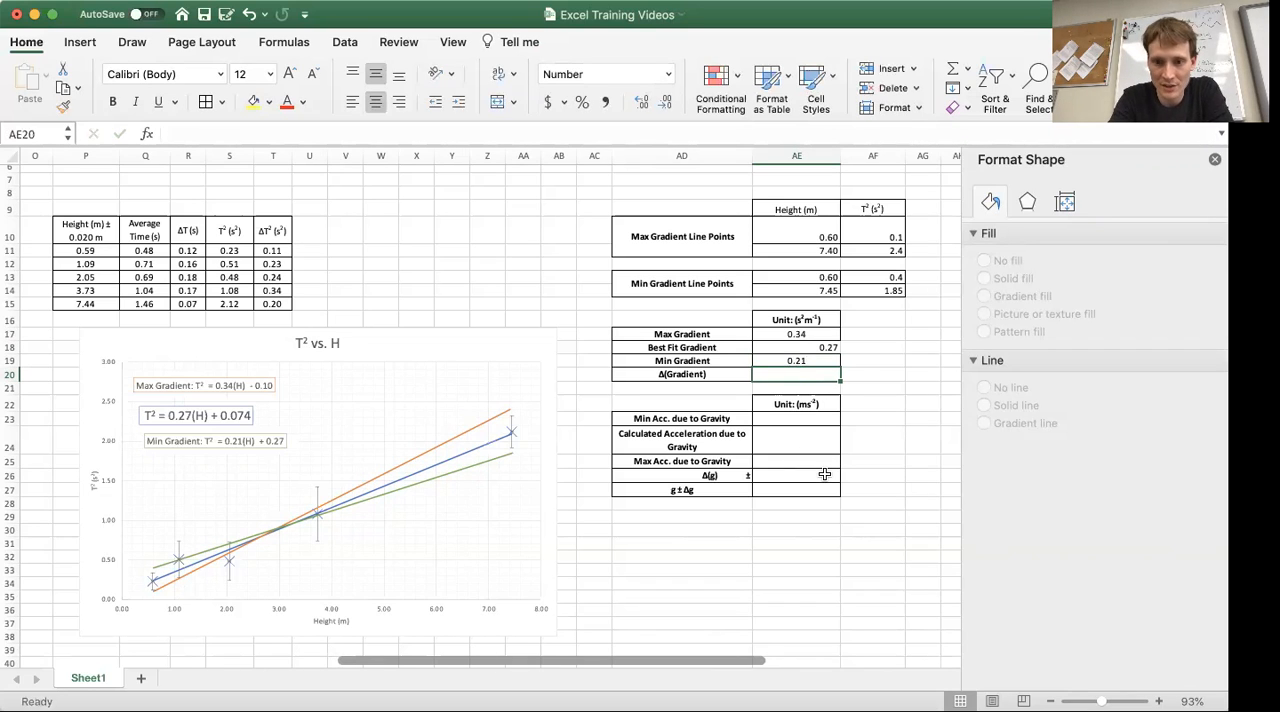
Calculate Δ(Gradient) in cell AE20 as half the difference between the maximum and minimum gradients, using =(AE17-AE19)/2
type("=")
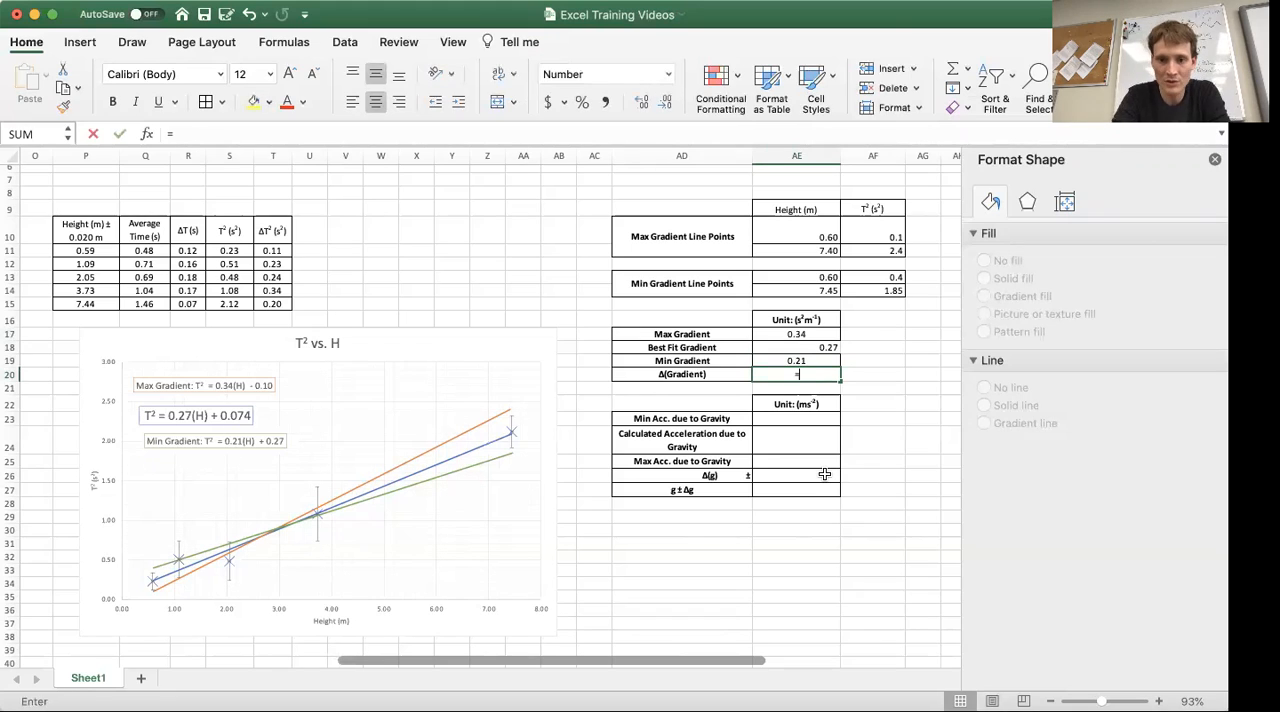
left_click(786, 333)
type("-")
left_click(803, 358)
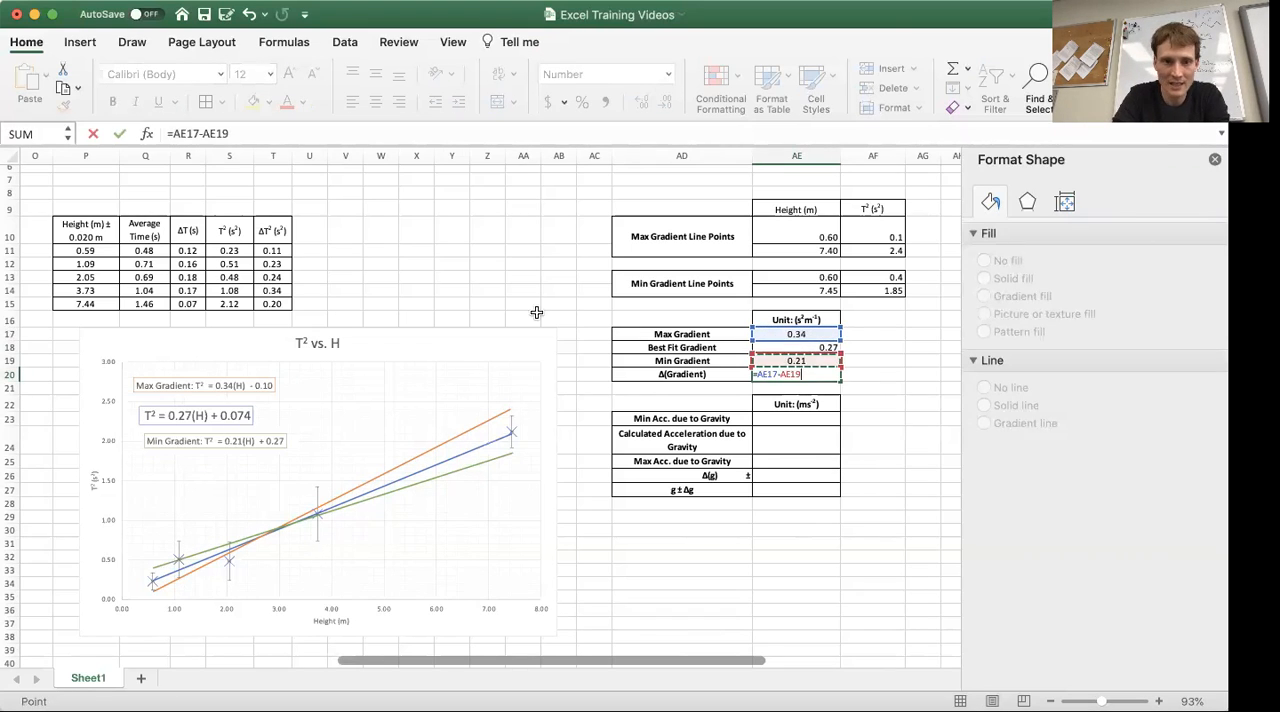
left_click(173, 133)
type("(")
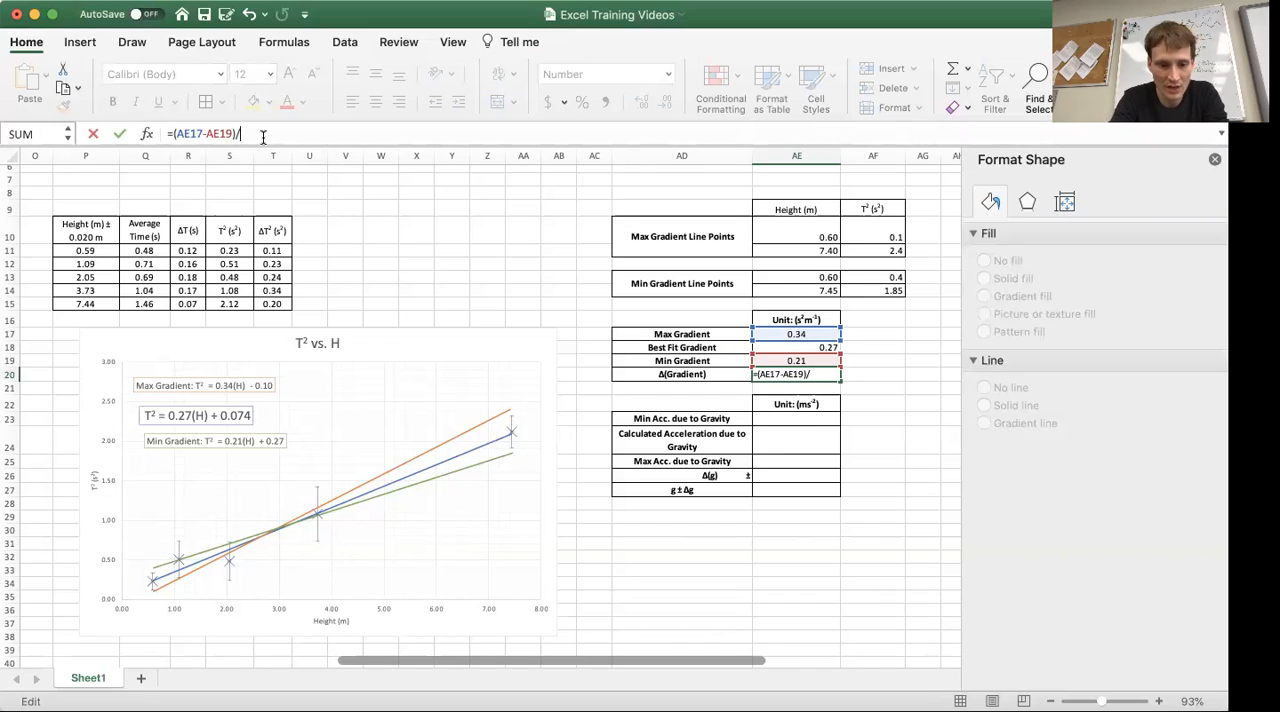
type("2")
key("Return")
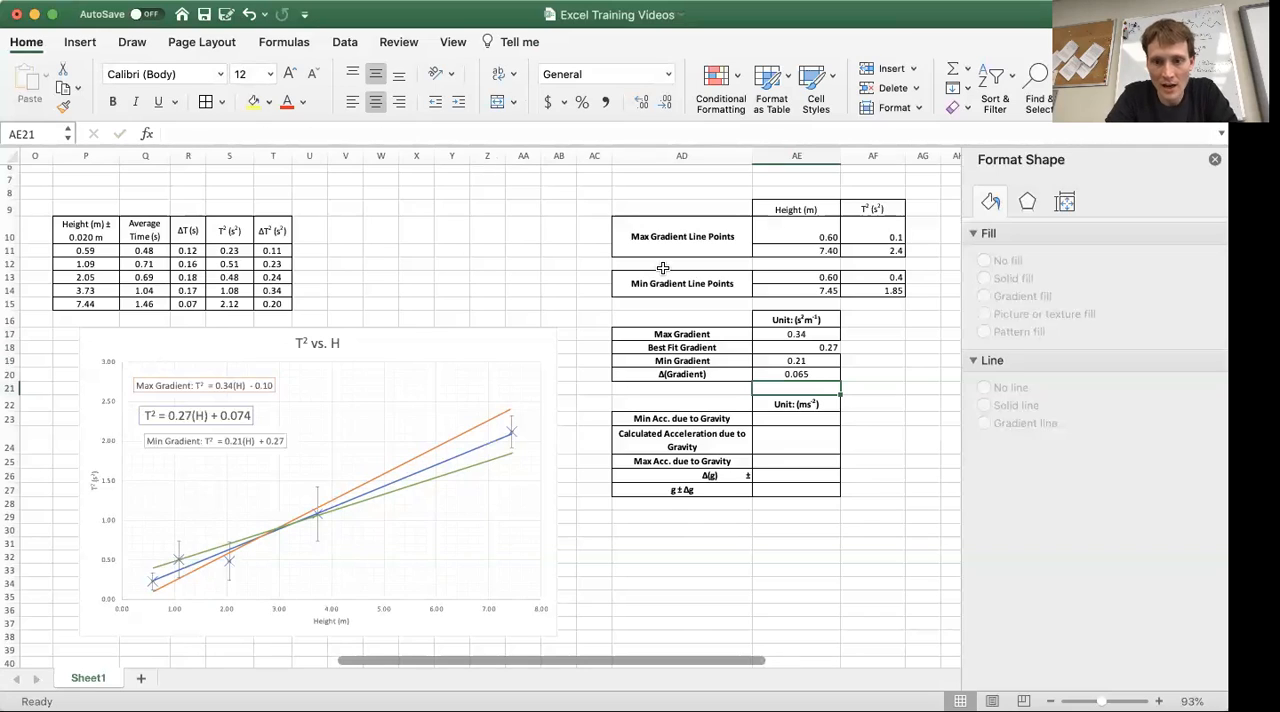
Centre the four gradient values in cells AE17 to AE20 horizontally and vertically
left_click_drag(804, 333, 797, 374)
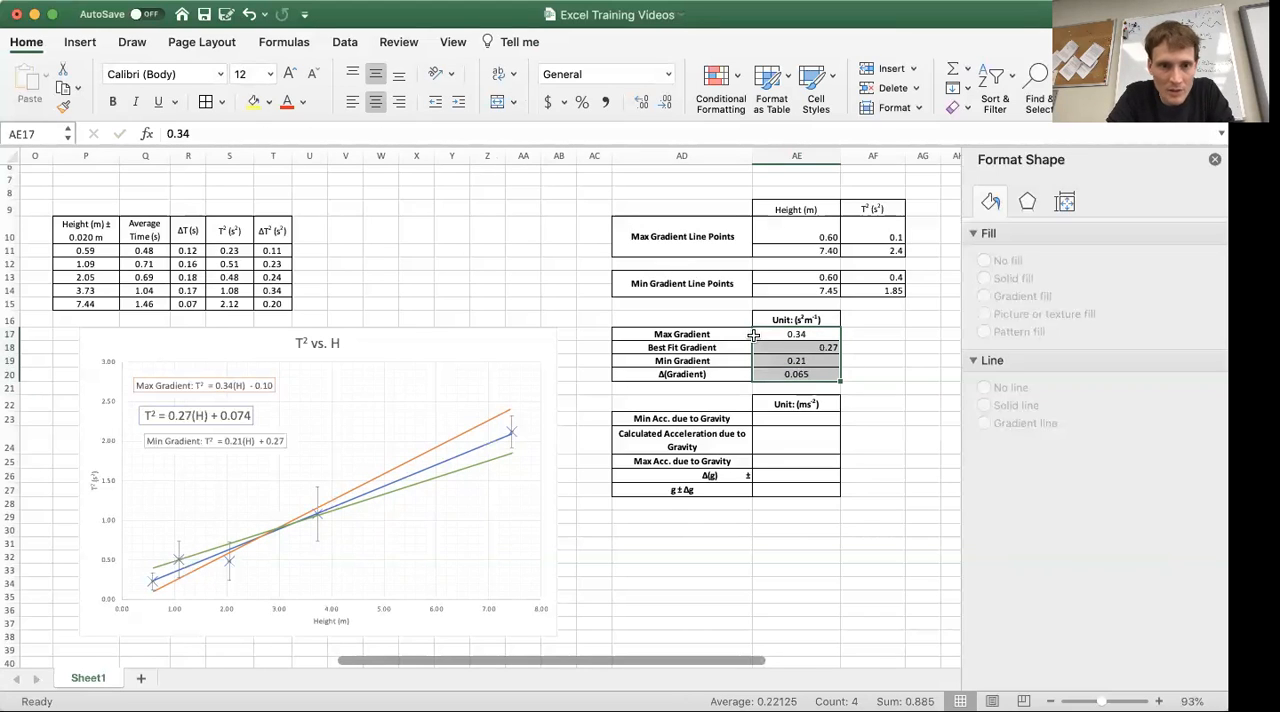
left_click(375, 103)
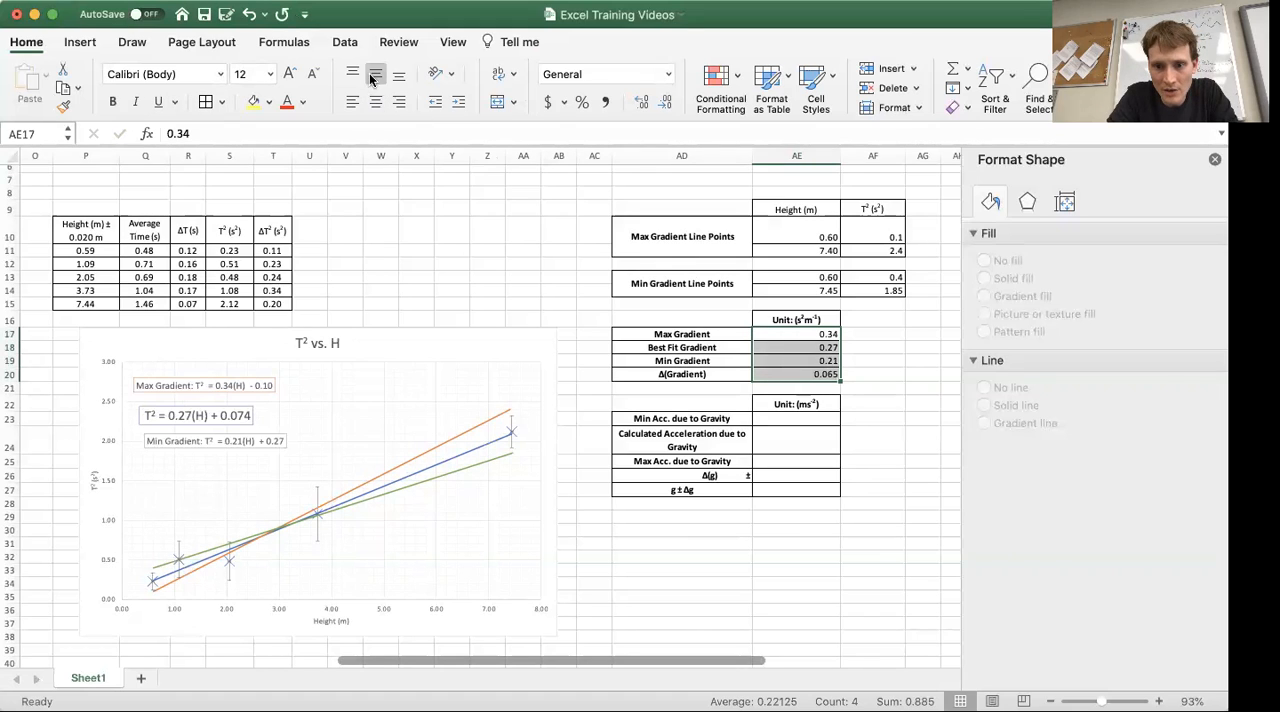
left_click(379, 82)
left_click(375, 101)
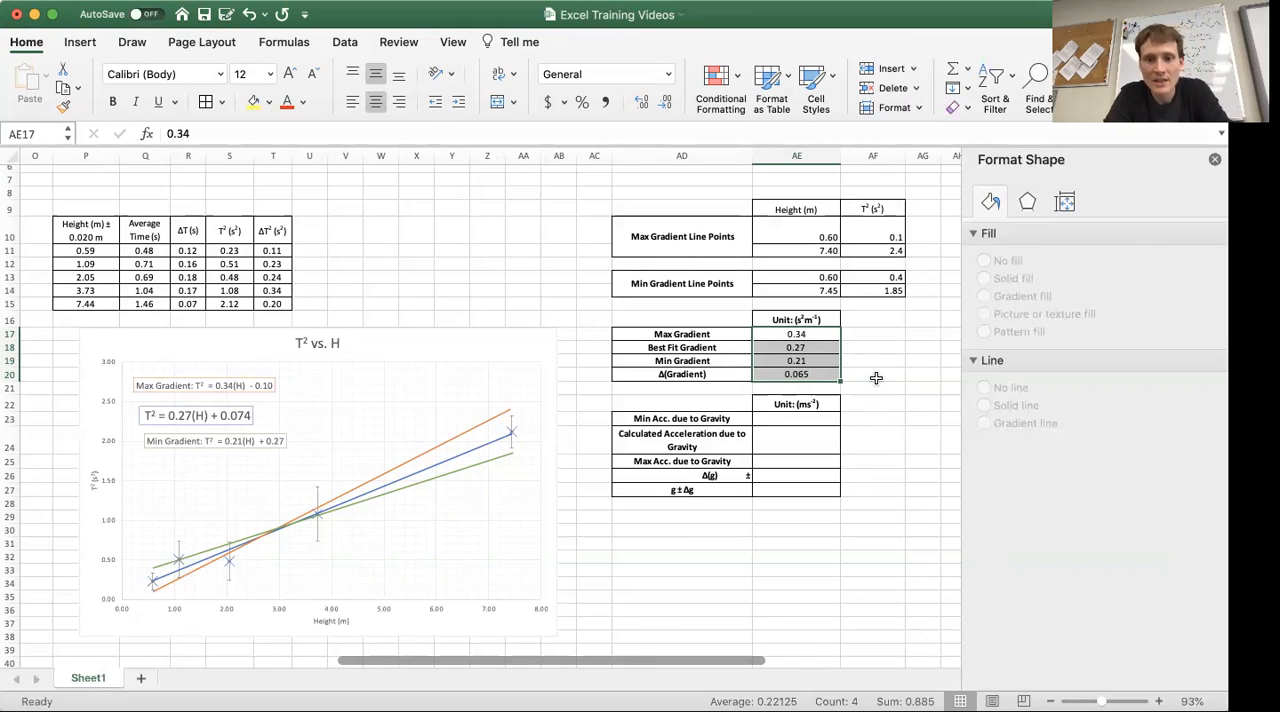
left_click(876, 378)
left_click(810, 375)
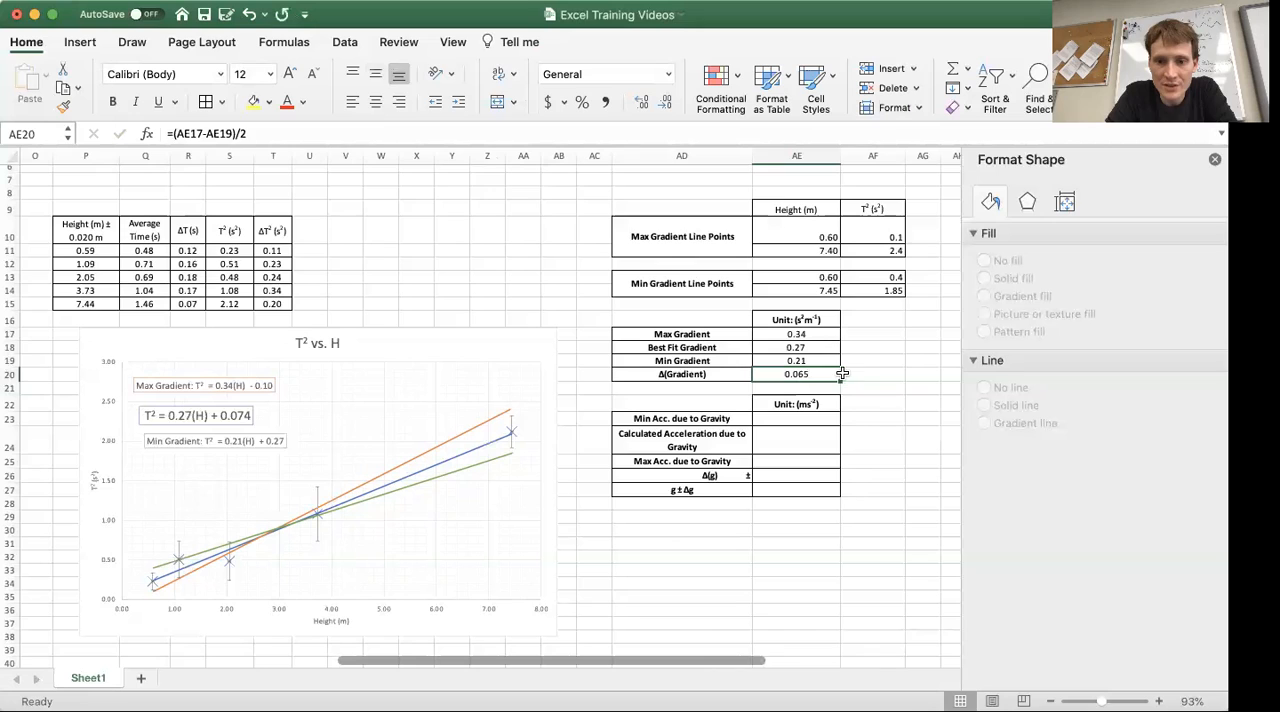
key("Up")
key("Up")
key("Up")
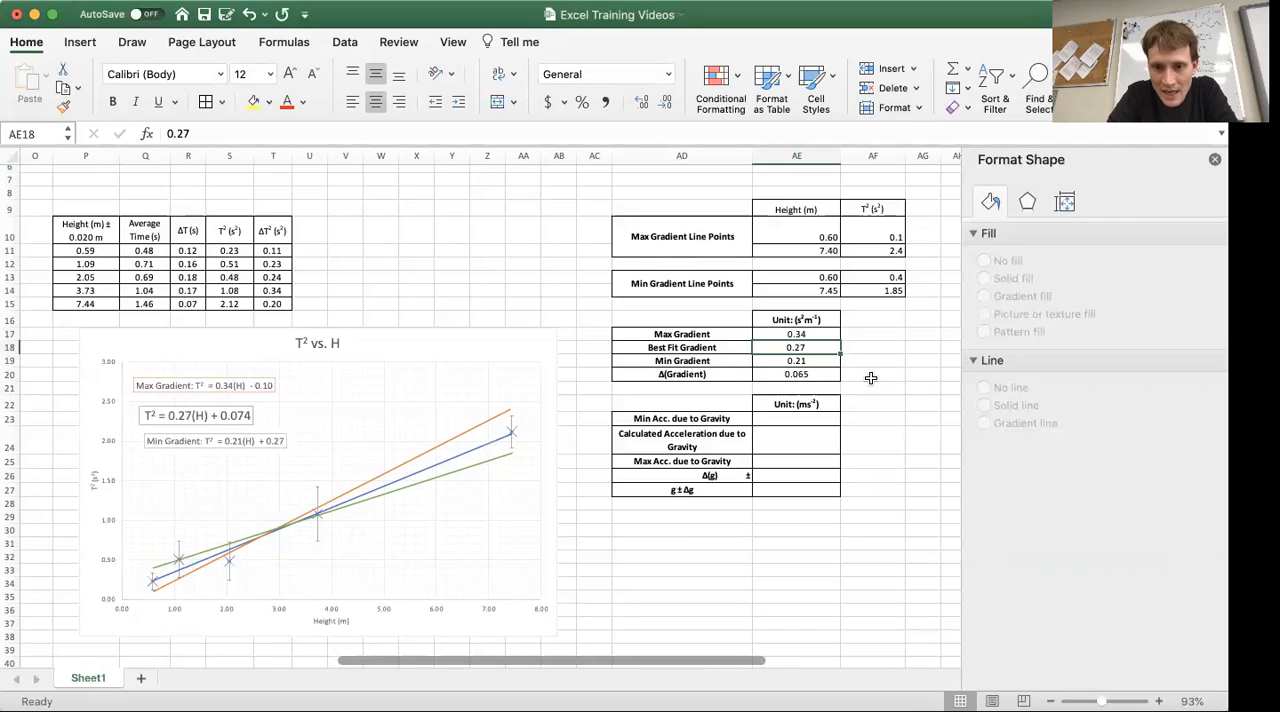
key("Down")
key("Down")
key("Up")
key("Down")
key("Down")
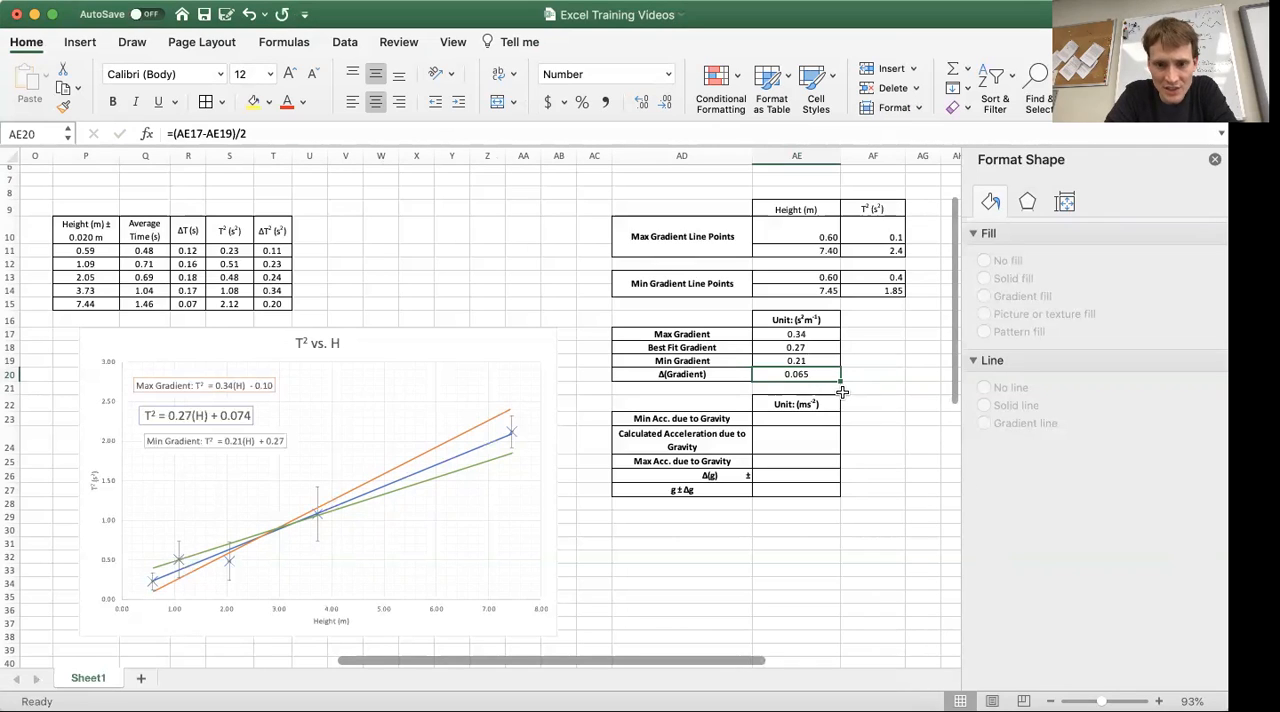
key("Up")
key("Up")
key("Down")
key("Up")
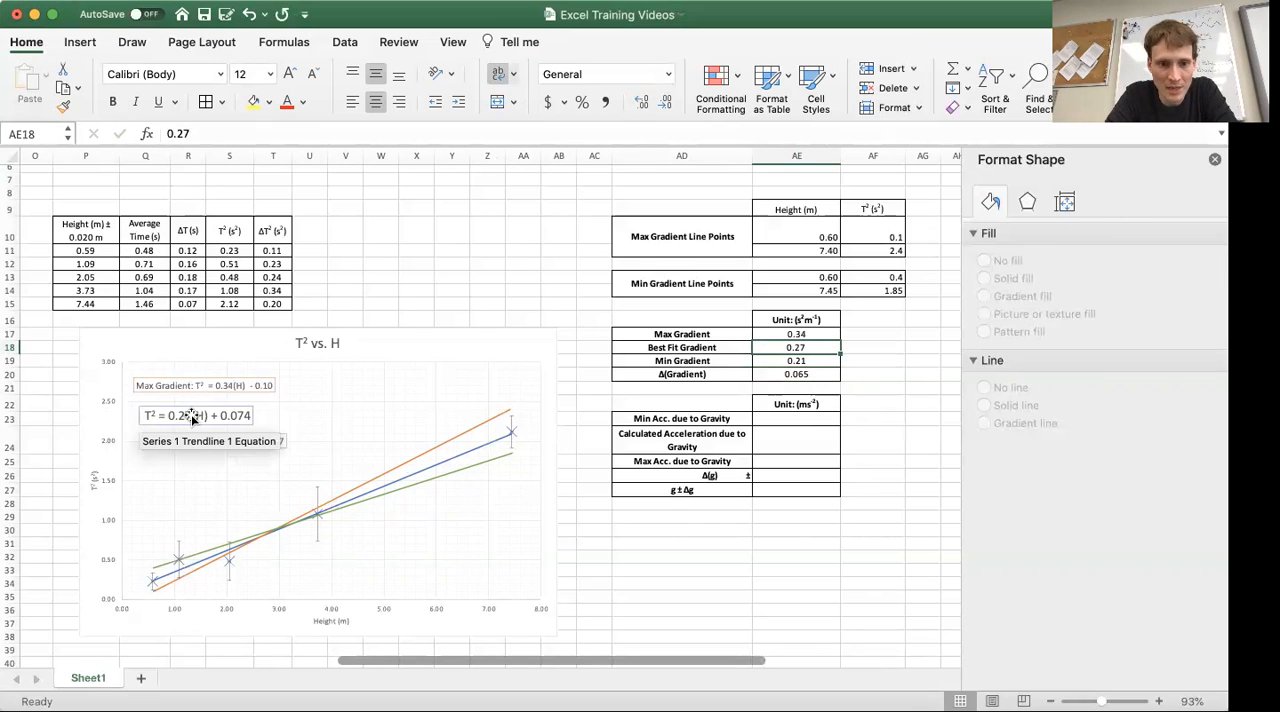
left_click(822, 376)
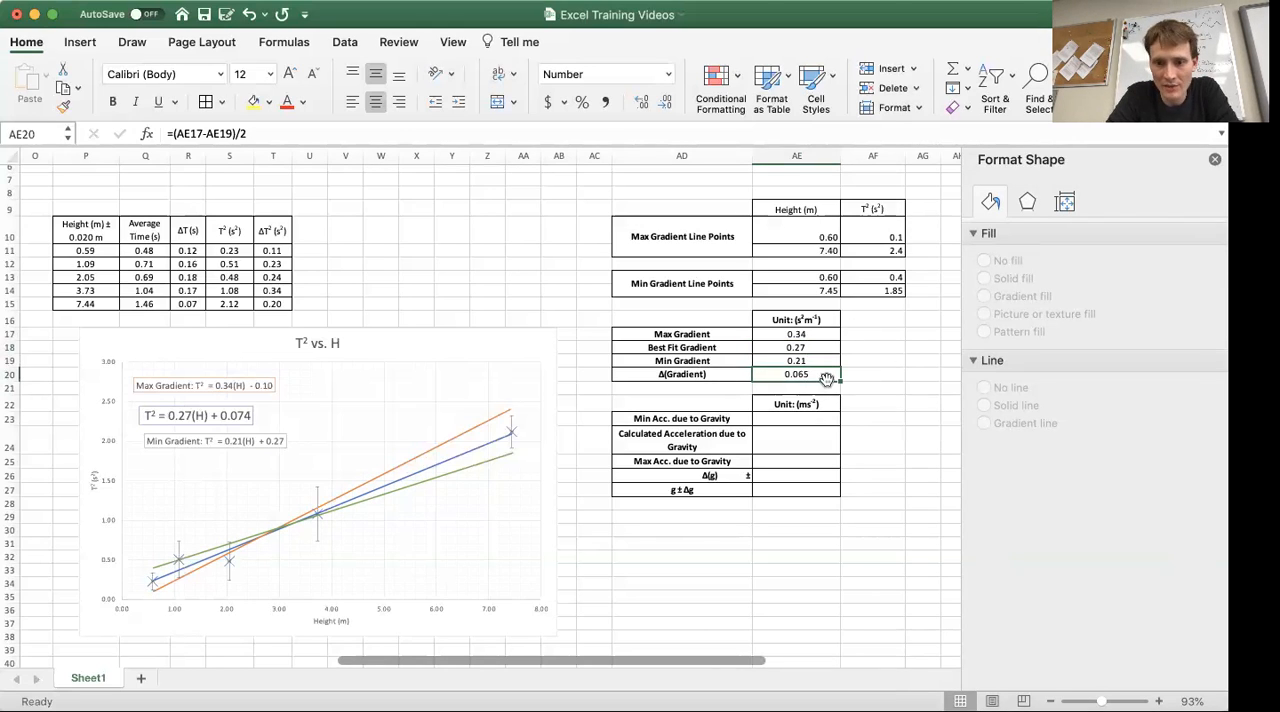
key("Up")
key("Up")
key("Up")
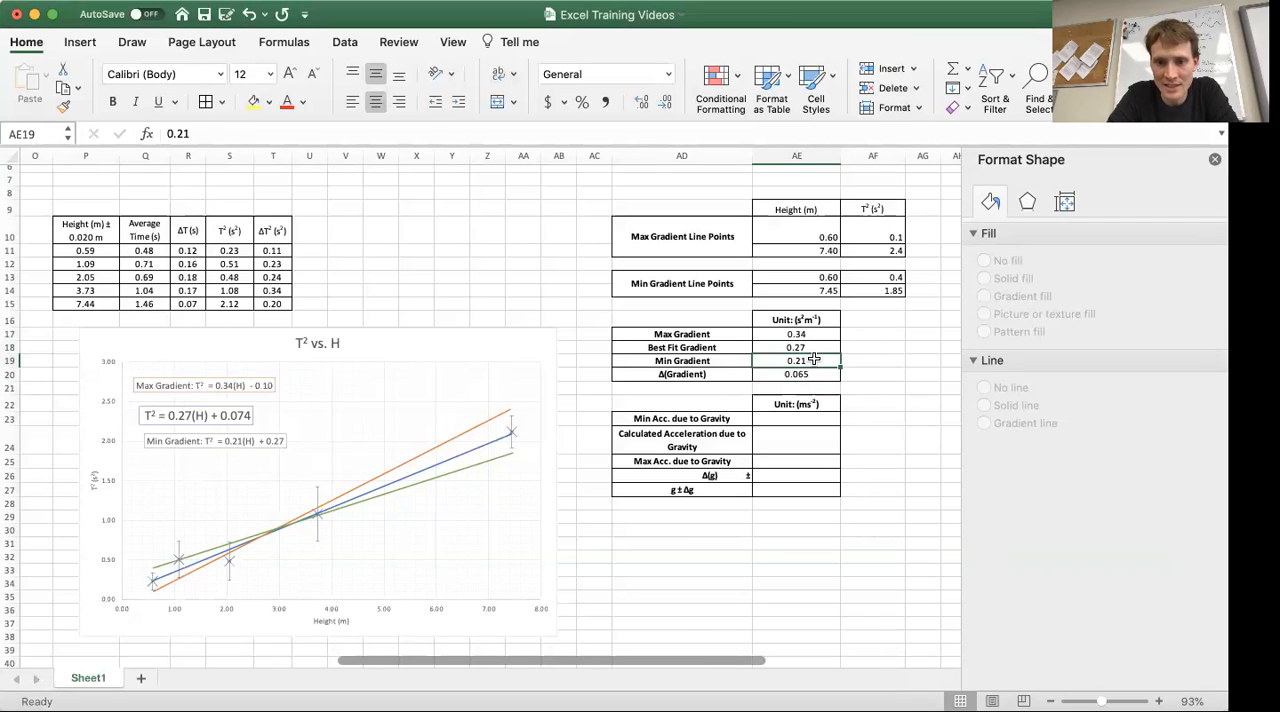
key("Down")
key("Down")
key("Up")
key("Down")
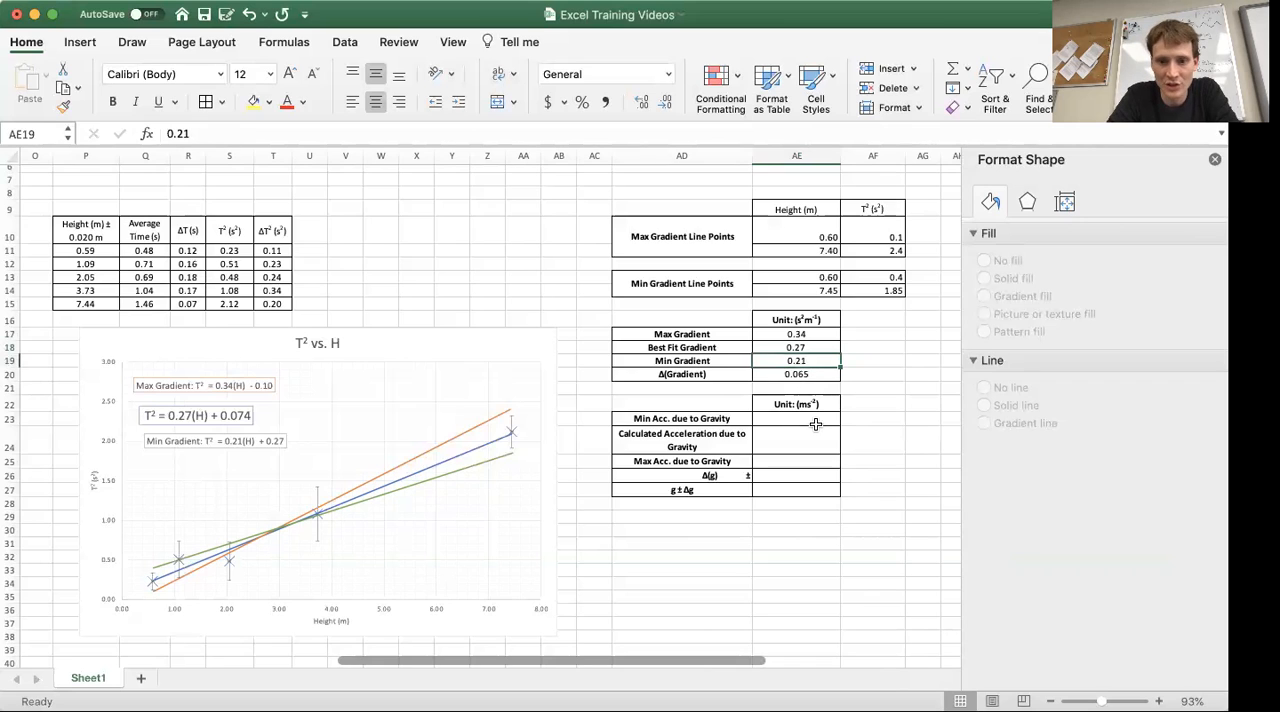
scroll(815, 424, "down", 3)
scroll(815, 424, "right", 3)
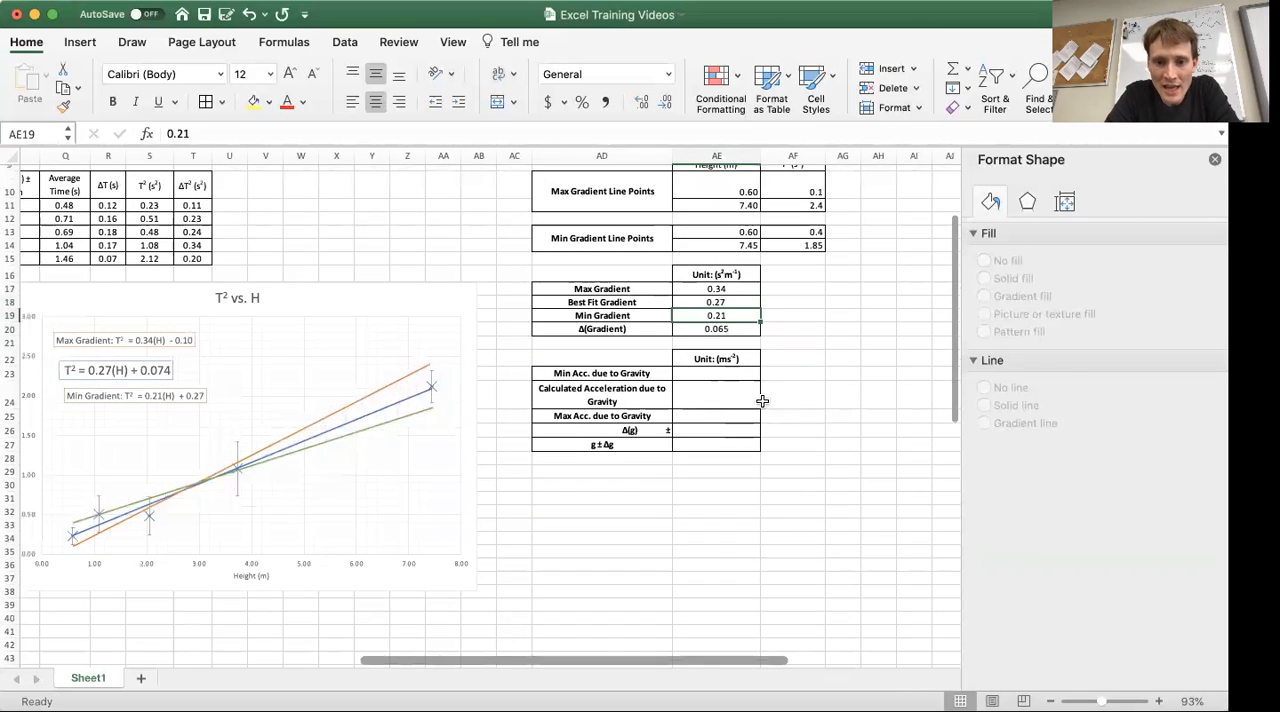
left_click(725, 372)
key("Left")
key("Up")
key("Right")
key("Right")
key("Down")
key("Left")
key("Right")
key("Left")
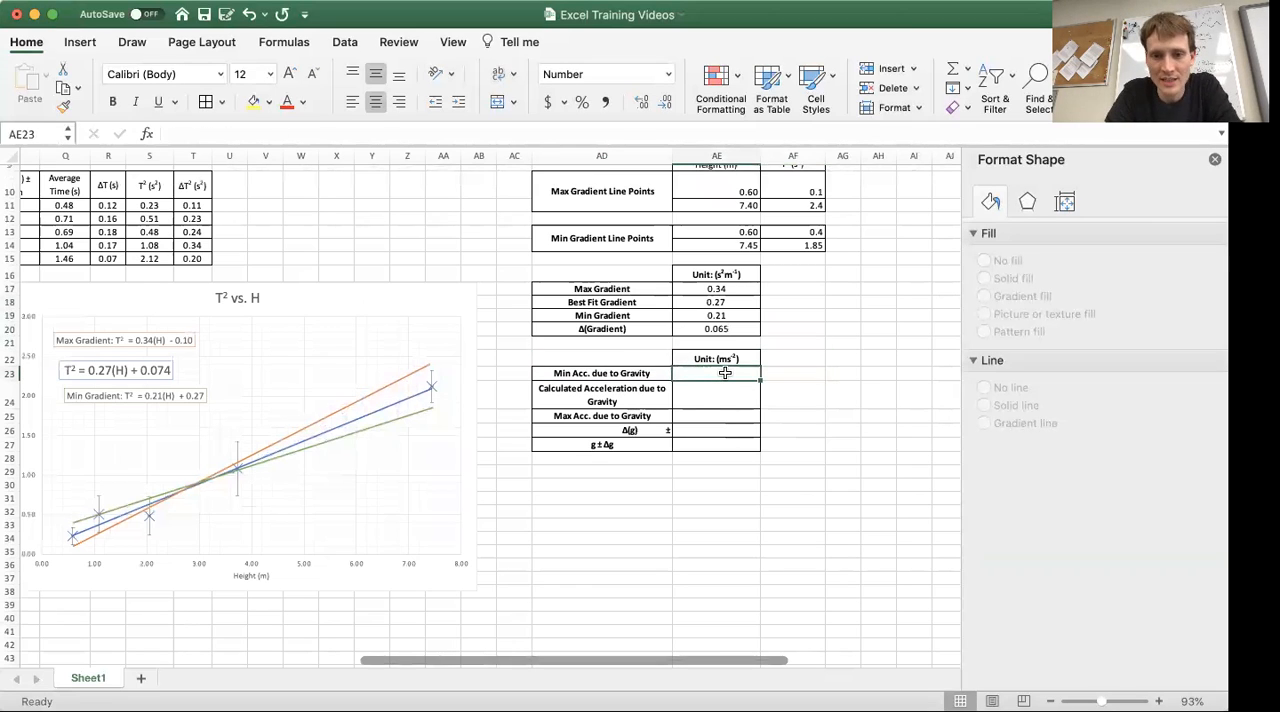
key("Right")
key("Left")
key("Right")
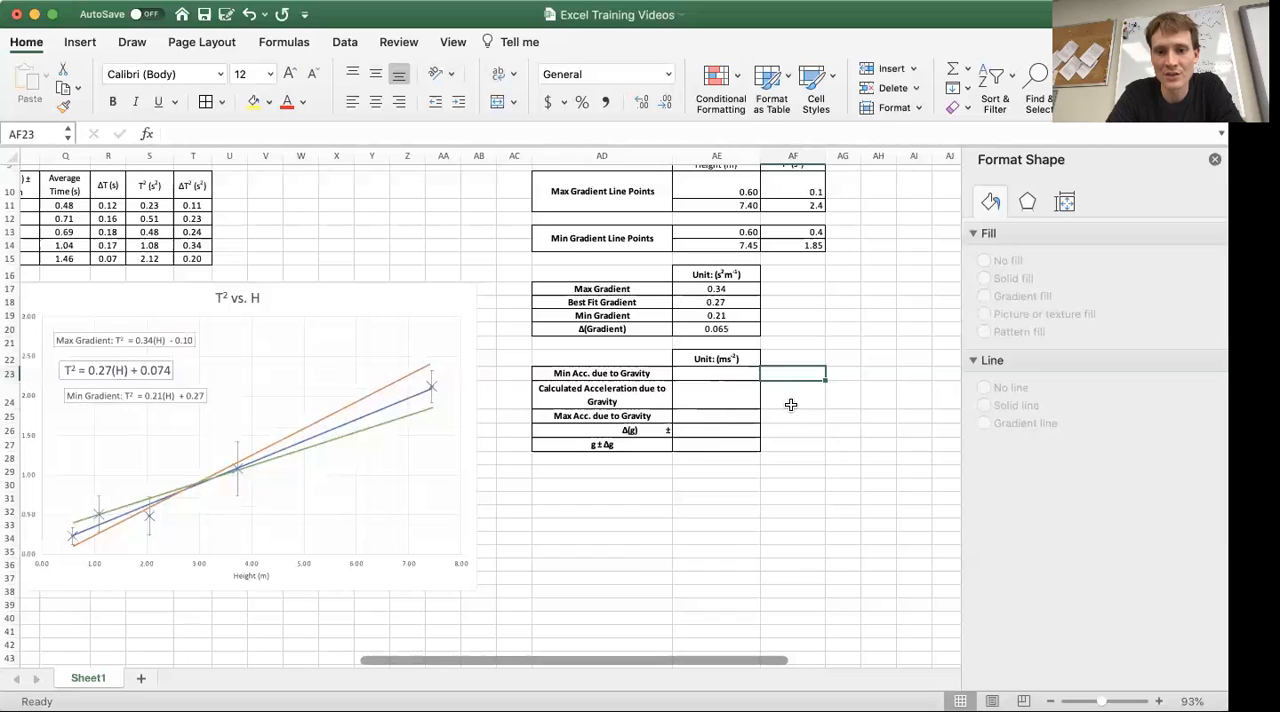
left_click(725, 378)
key("Right")
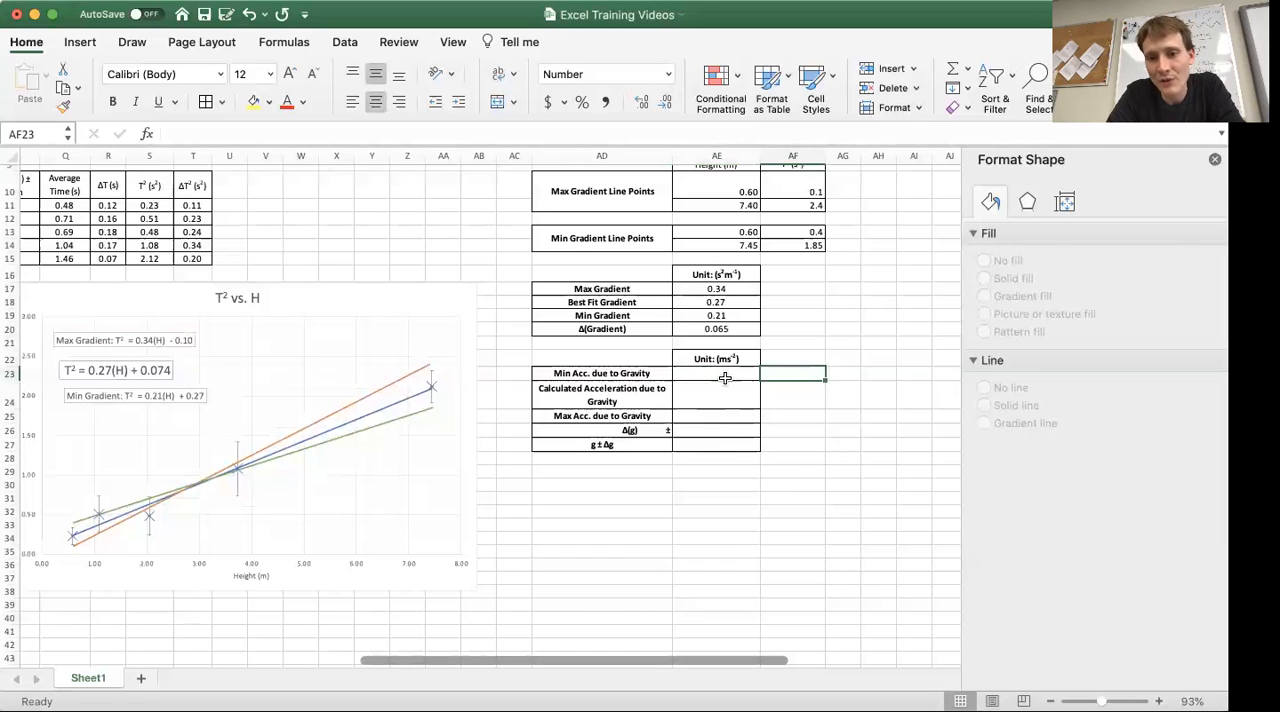
key("Up")
key("Left")
key("Left")
key("Left")
key("Down")
key("Down")
key("Down")
key("Down")
key("Down")
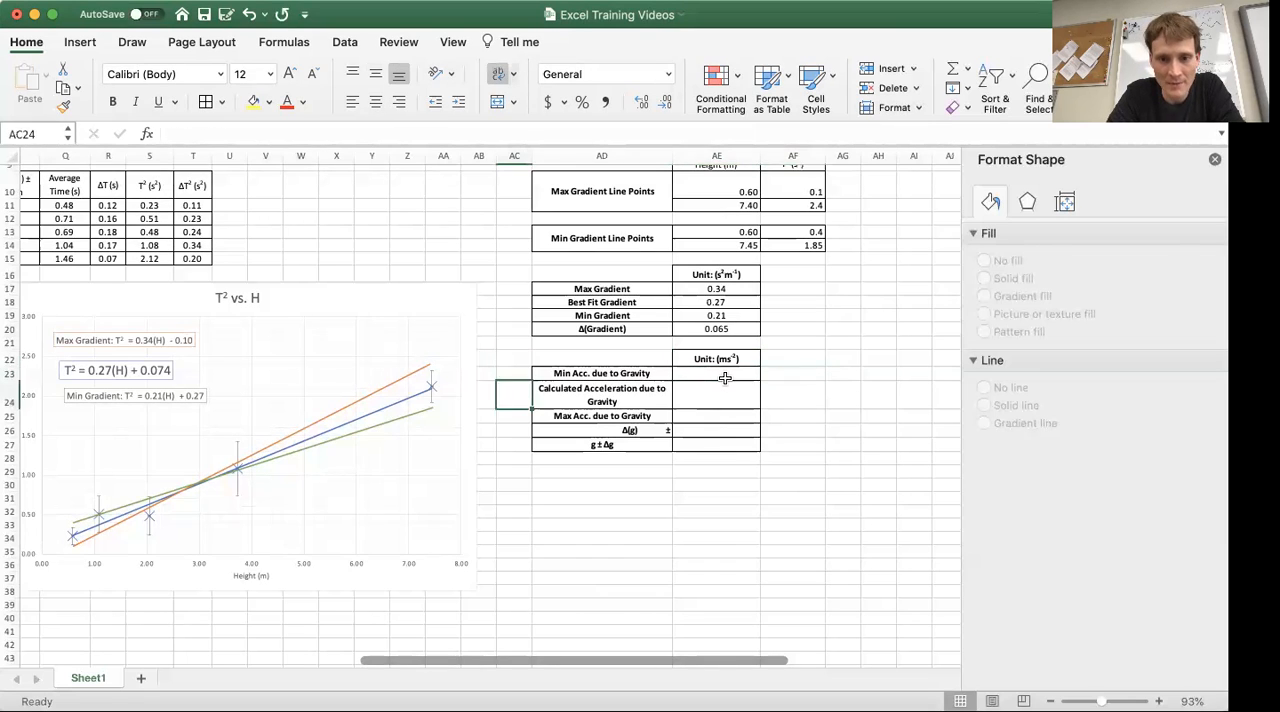
key("Down")
key("Right")
key("Right")
key("Right")
key("Up")
key("Up")
key("Up")
key("Up")
Calculate the Min Acc. due to Gravity in cell AE23 from the maximum gradient, using =2/AE17
left_click(725, 378)
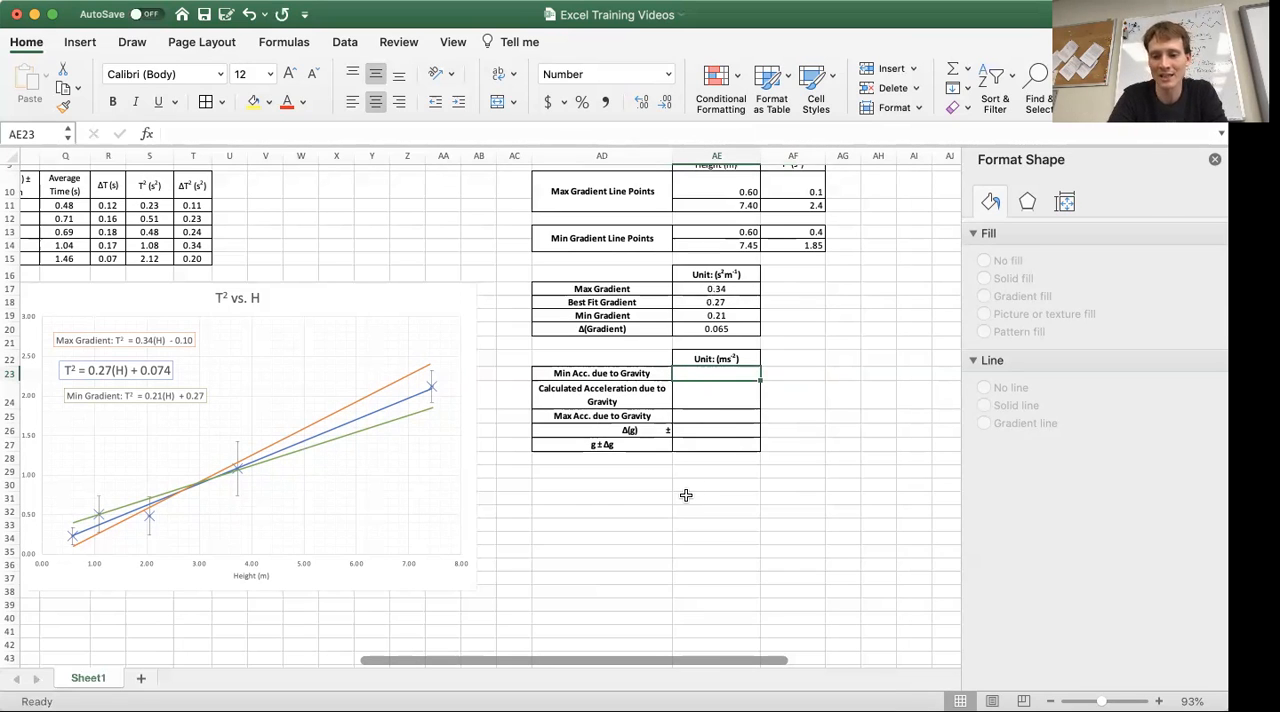
type("=2/")
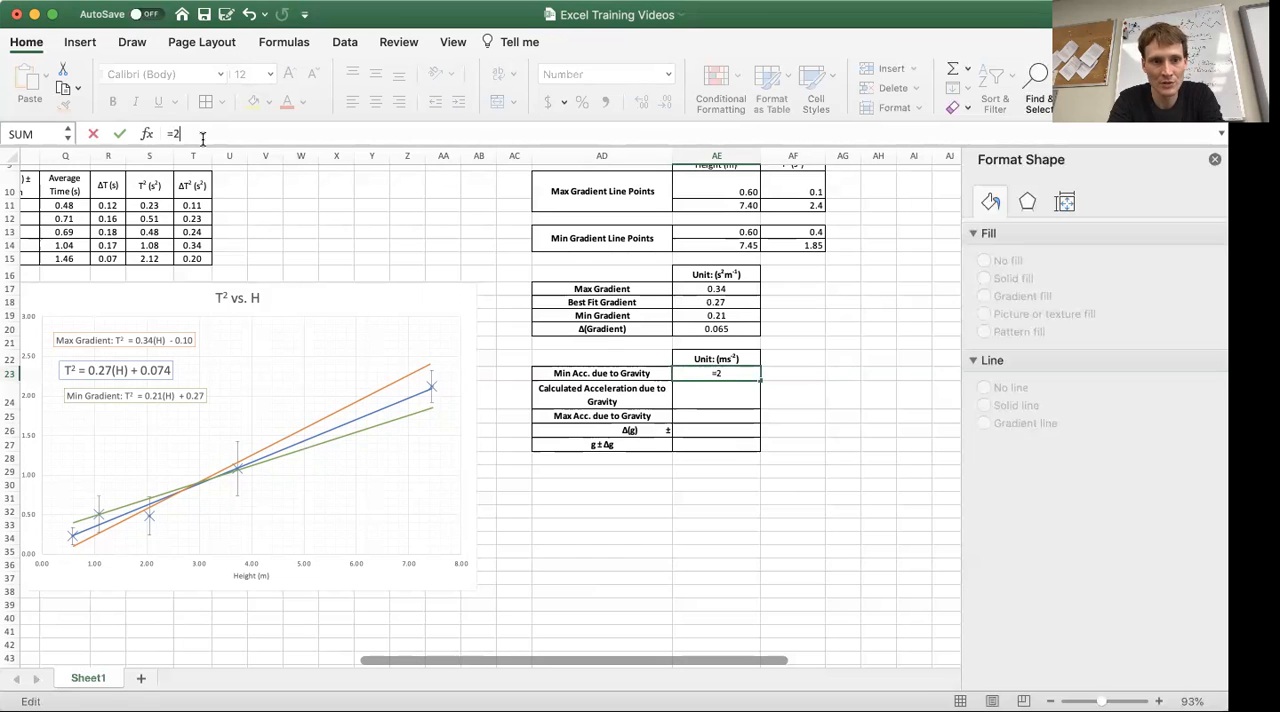
left_click(716, 289)
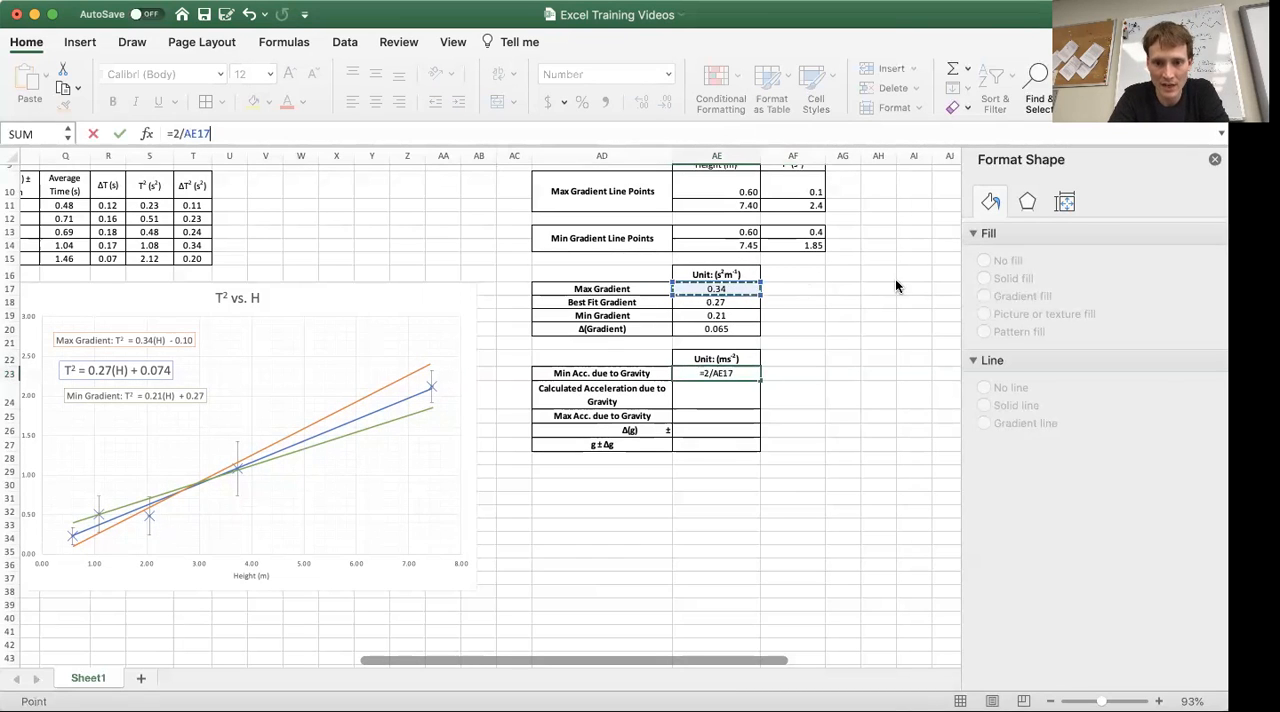
key("Return")
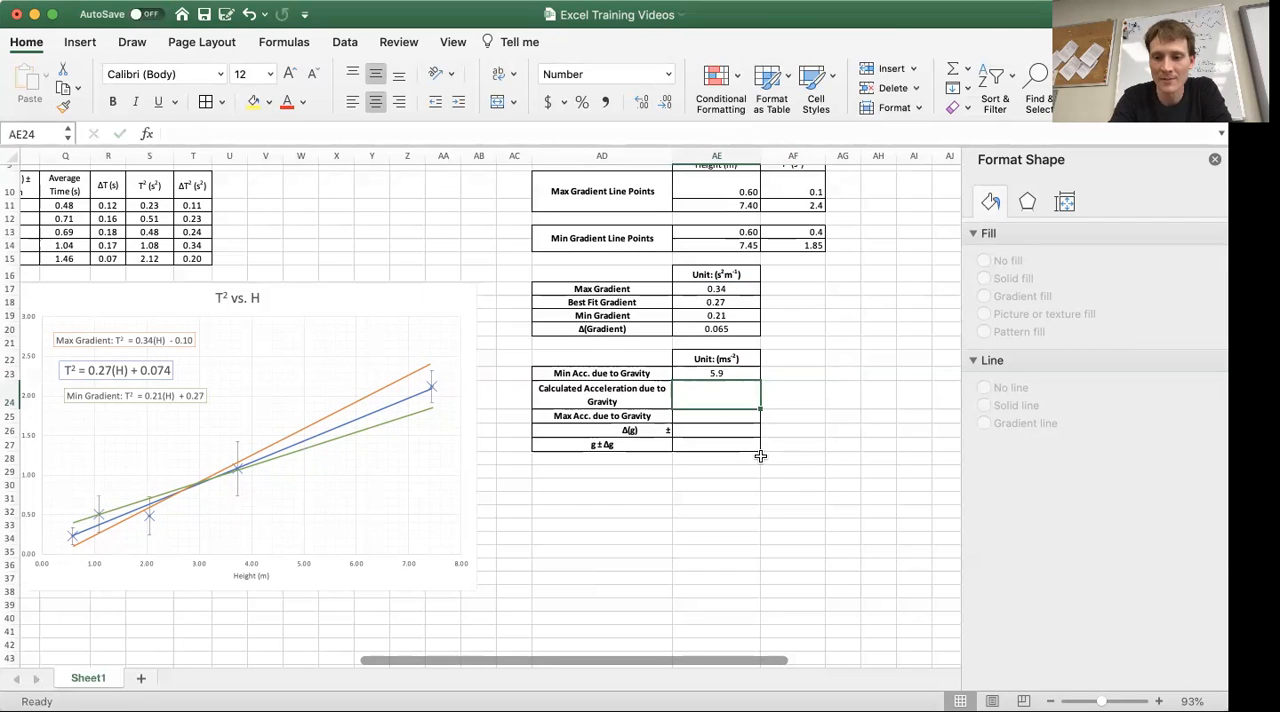
Calculate the Calculated Acceleration due to Gravity in cell AE24 from the best fit gradient, using =2/AE18
type("=")
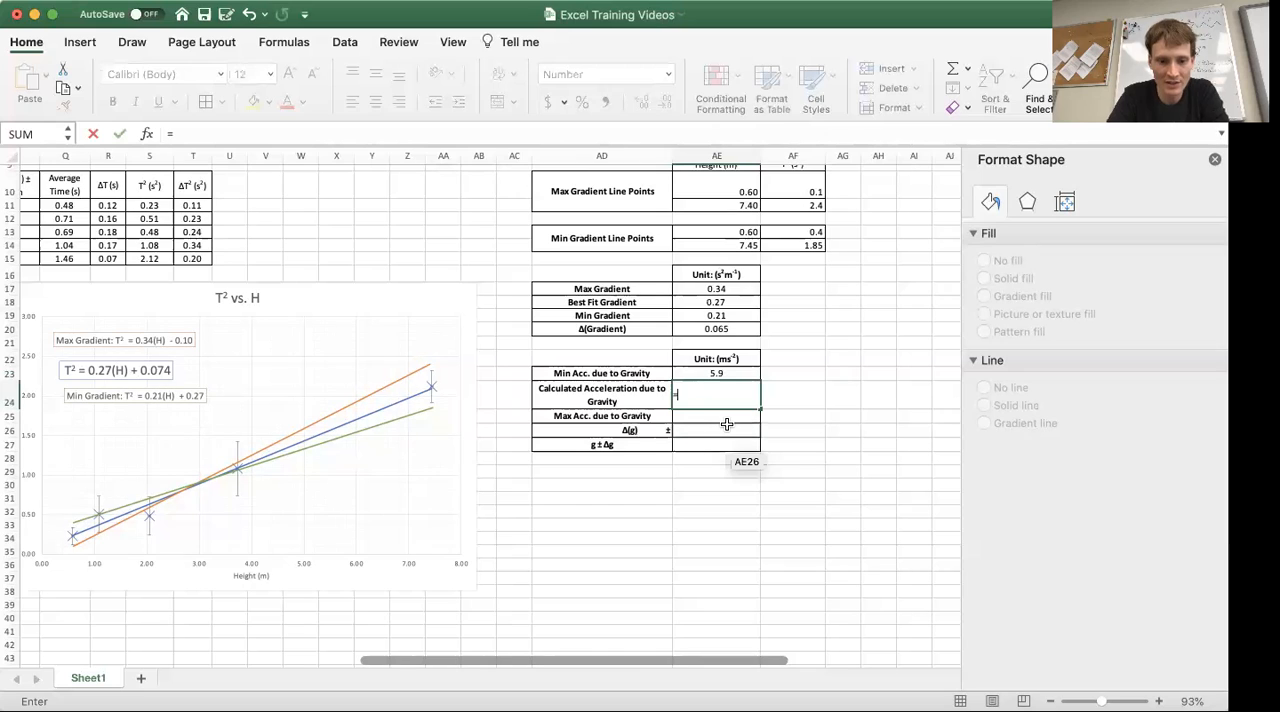
type("2/")
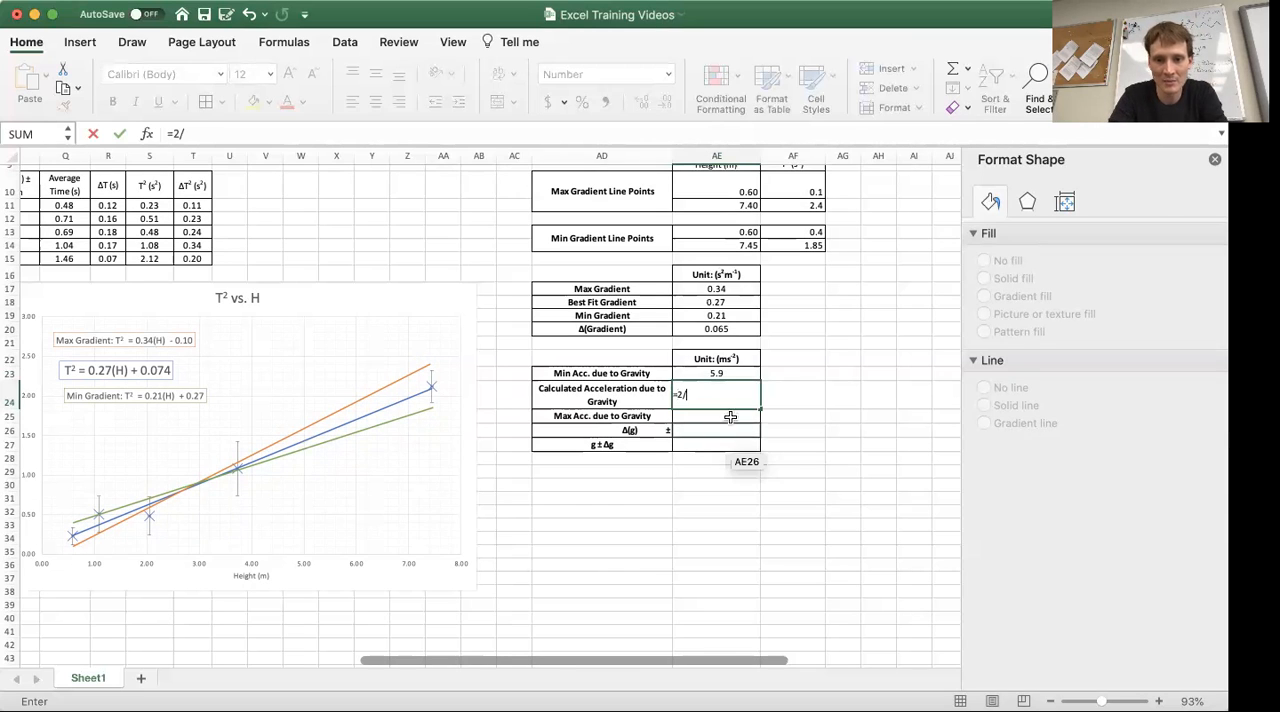
left_click(741, 301)
key("Return")
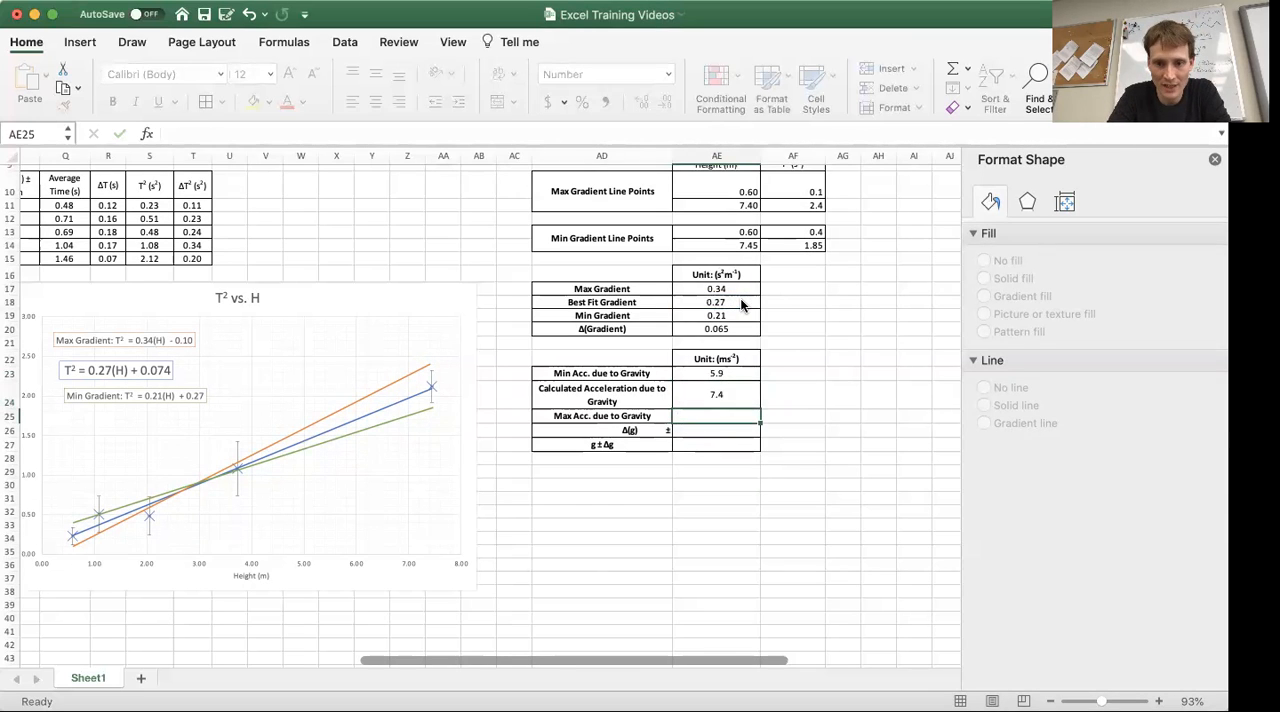
Calculate the Max Acc. due to Gravity in cell AE25 from the minimum gradient, using =2/AE19
type("=2/")
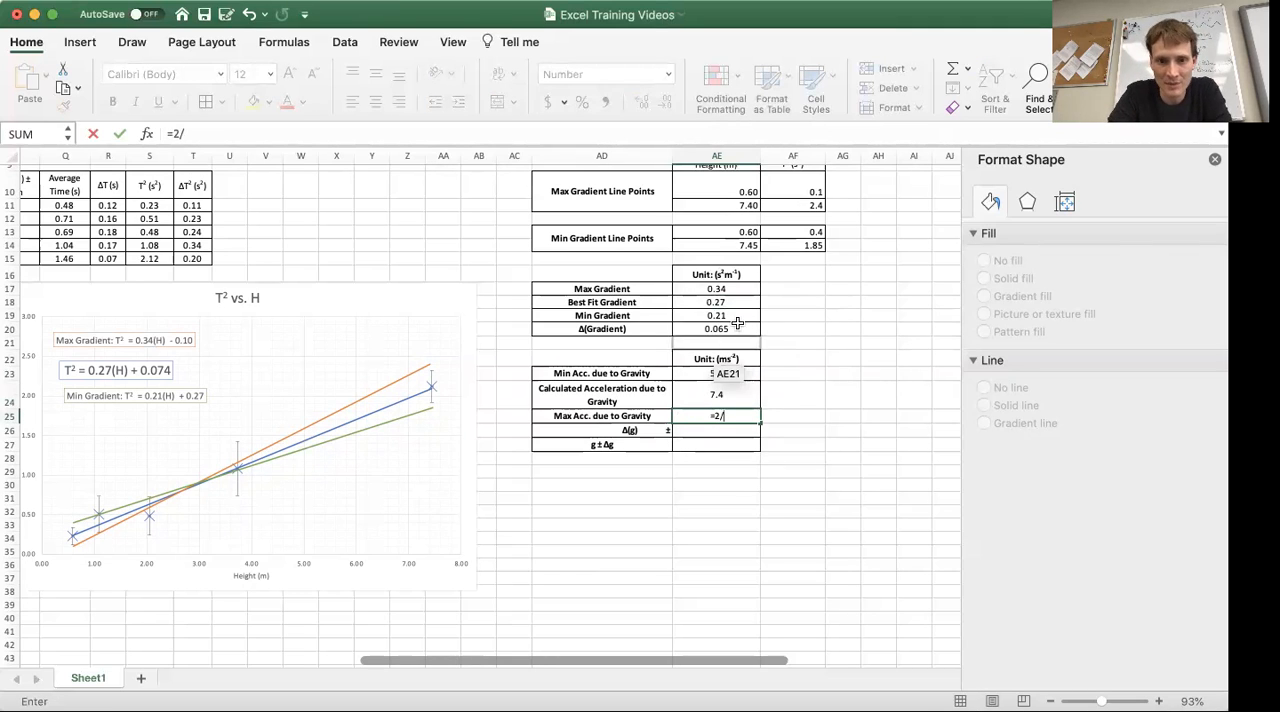
left_click(724, 316)
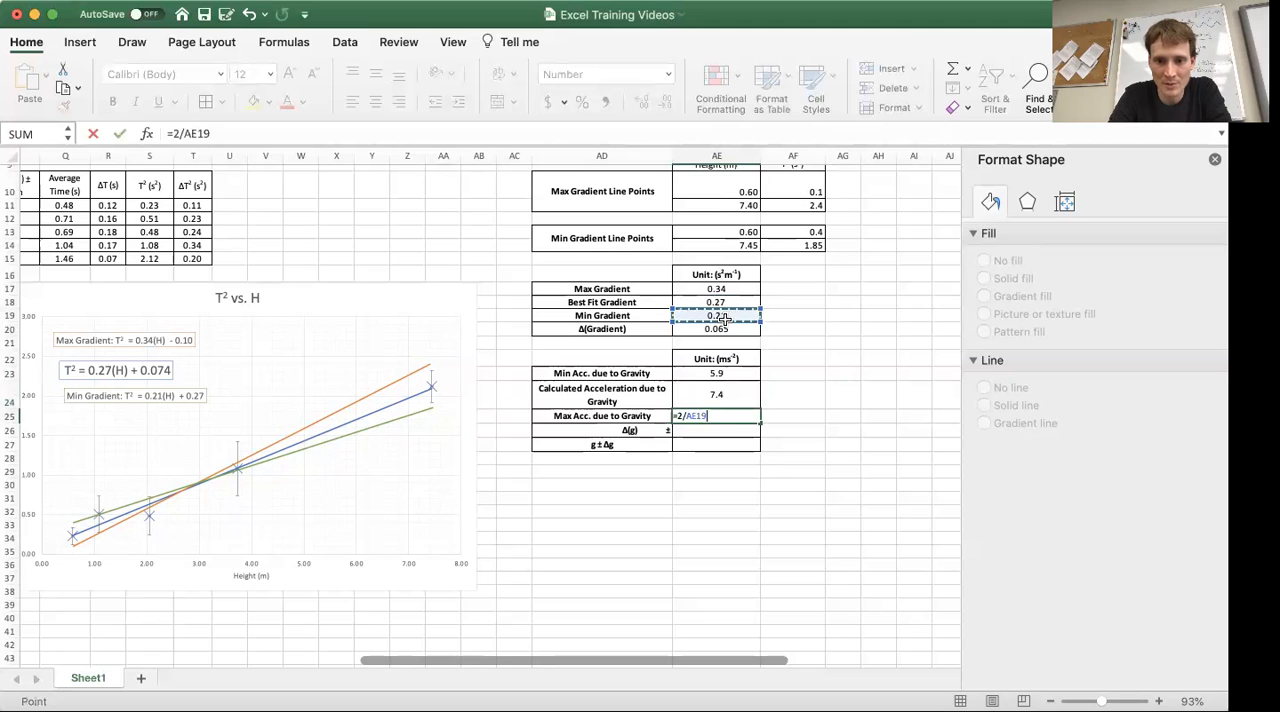
key("Return")
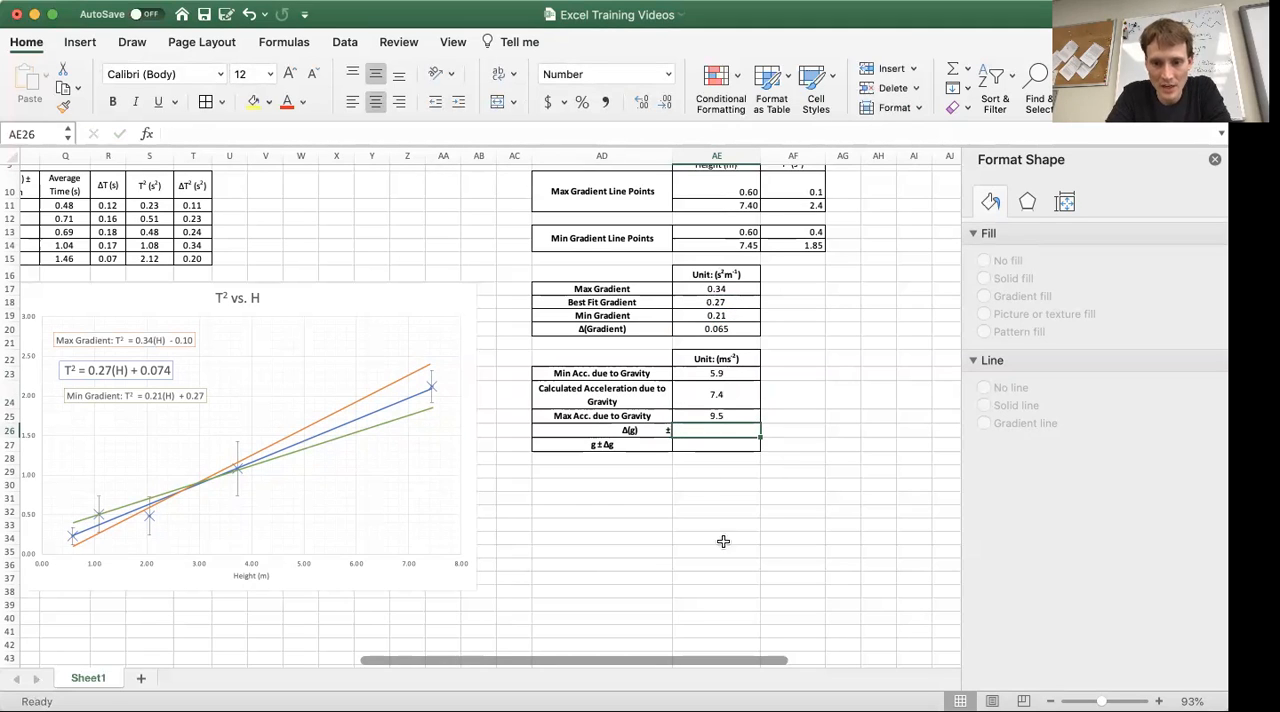
Examine the minimum, calculated and maximum acceleration due to gravity values and their formulas in cells AE23 to AE25
left_click(732, 416)
key("Up")
key("Right")
key("Left")
key("Left")
key("Right")
key("Right")
key("Left")
key("Right")
key("Left")
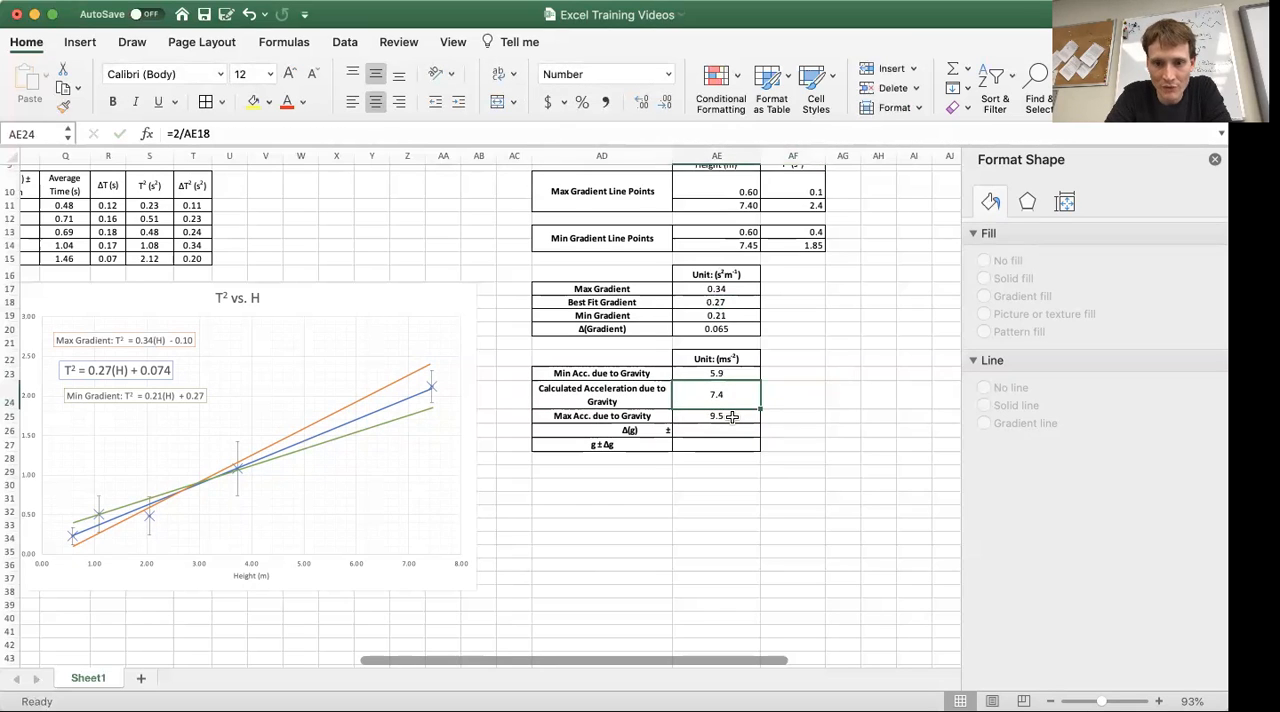
key("Left")
key("Right")
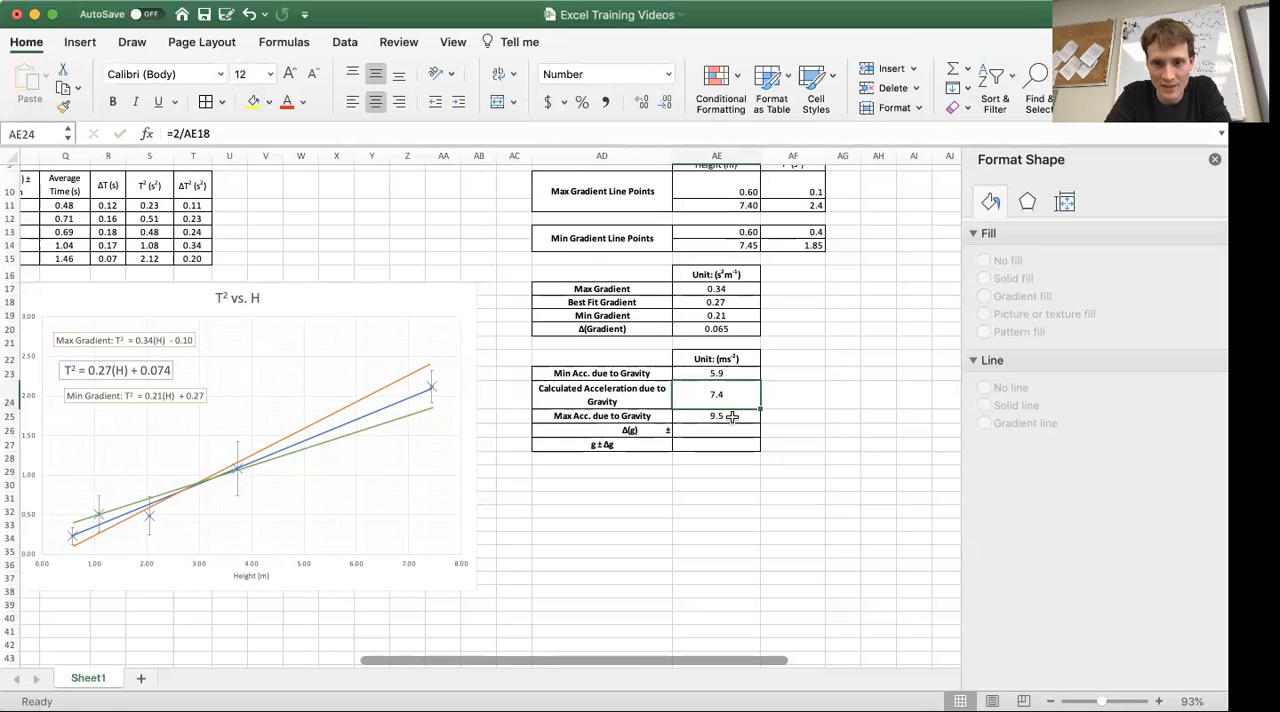
key("Up")
key("Down")
key("Down")
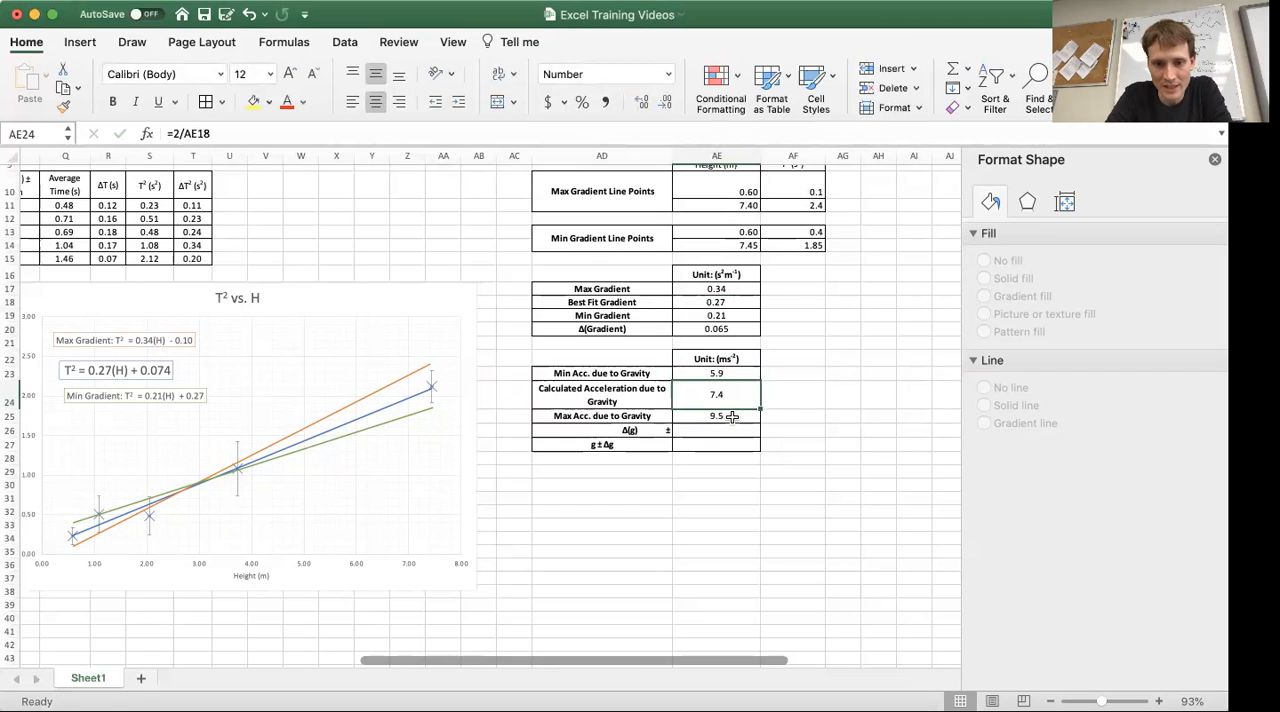
key("Right")
key("Left")
key("Right")
key("Left")
Calculate Δ(g) in cell AE26 as half the difference between the maximum and minimum accelerations, using =(AE25-AE23)/2
key("Down")
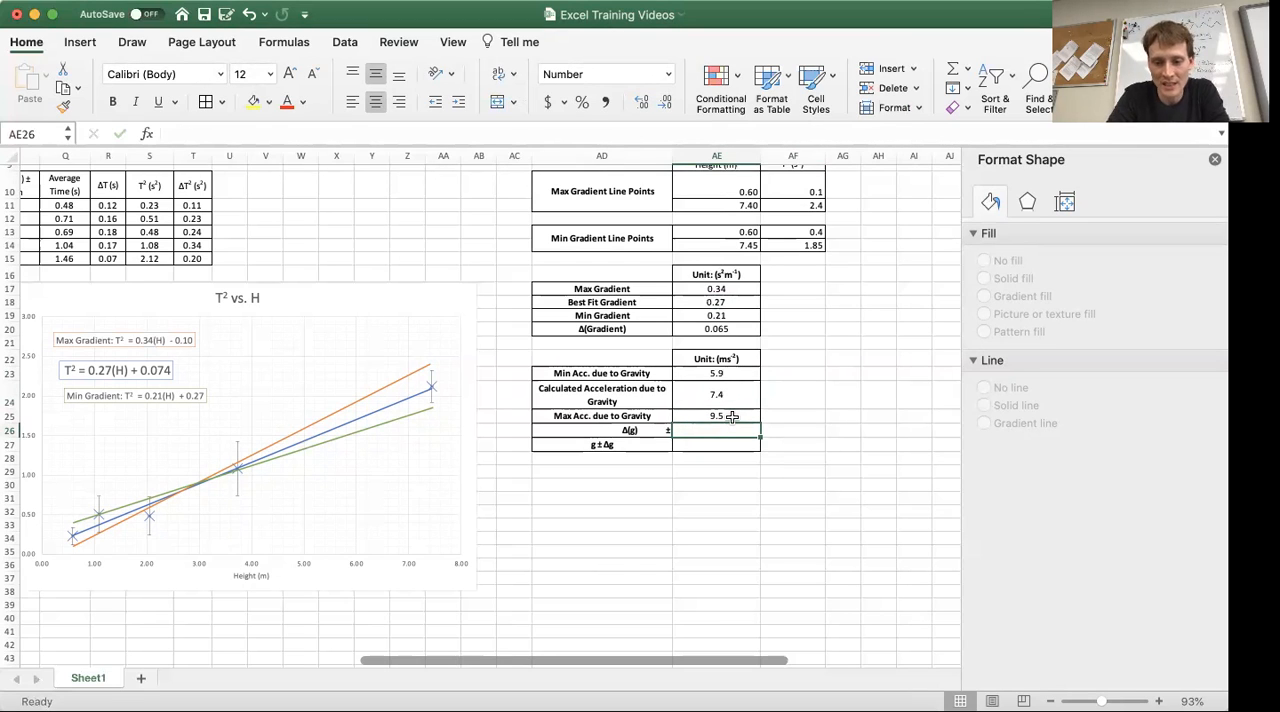
type("=")
left_click(724, 415)
type("-")
left_click(730, 373)
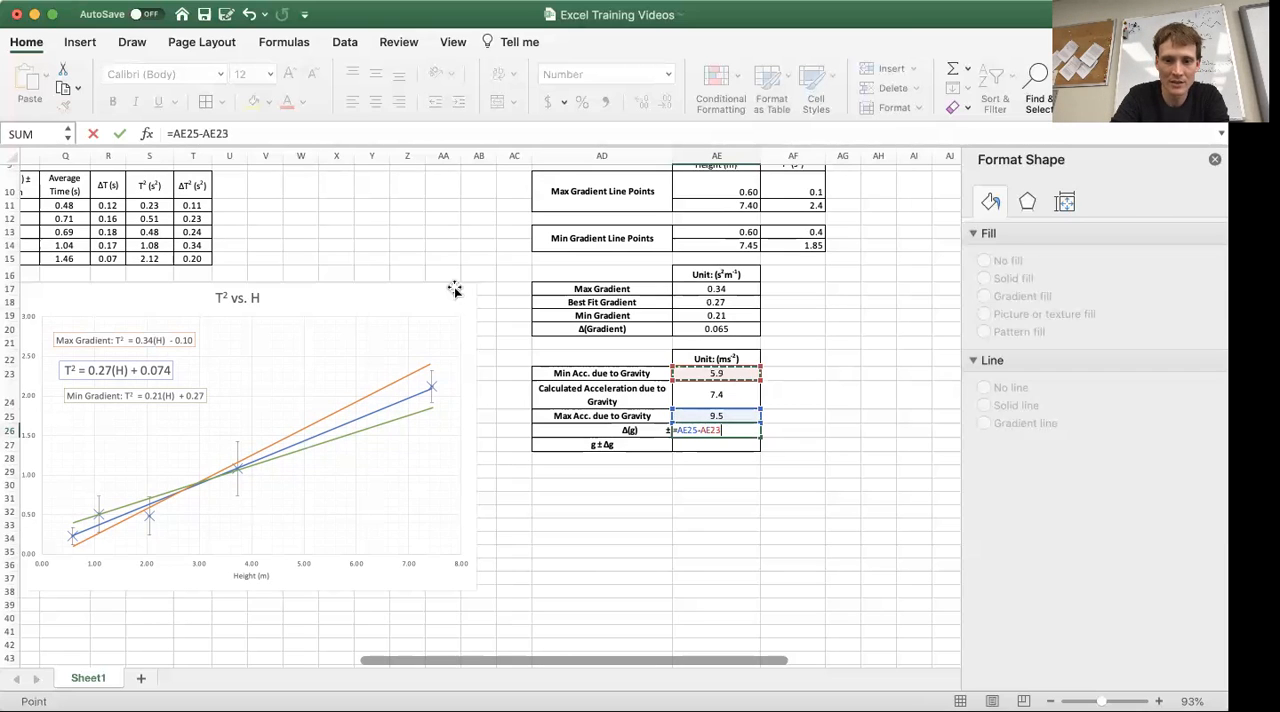
left_click(173, 133)
type("(")
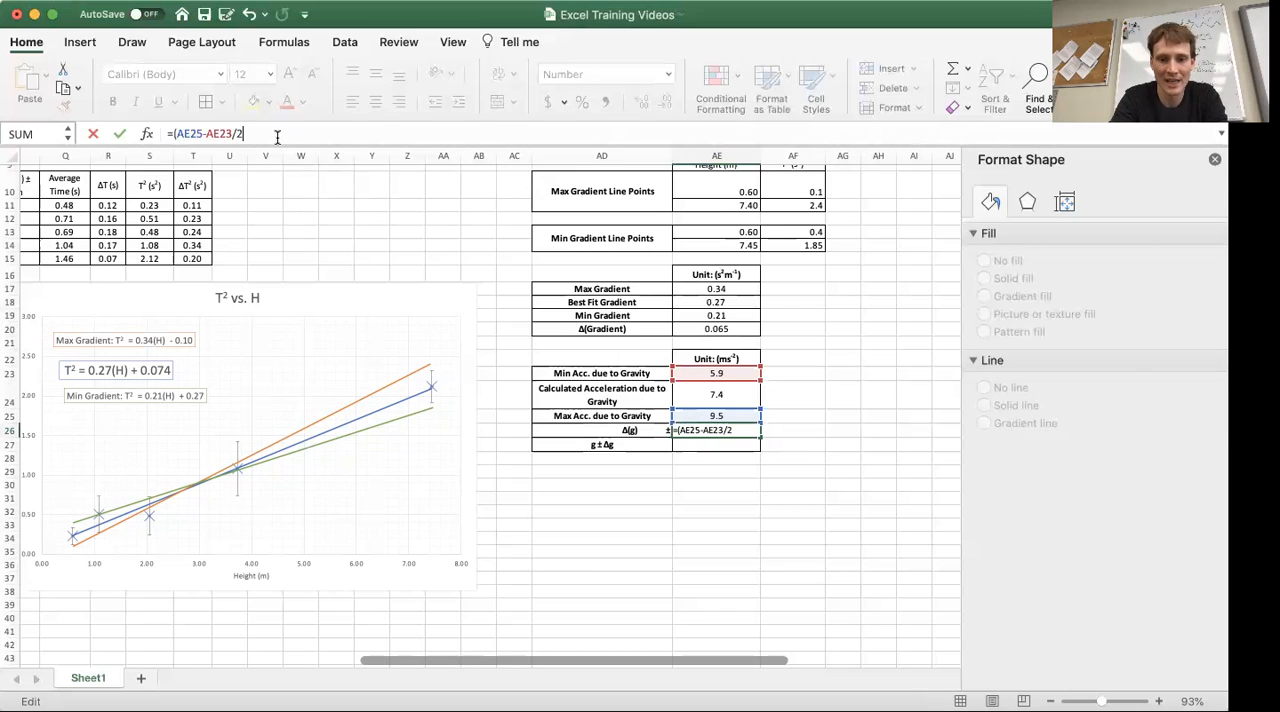
key("Return")
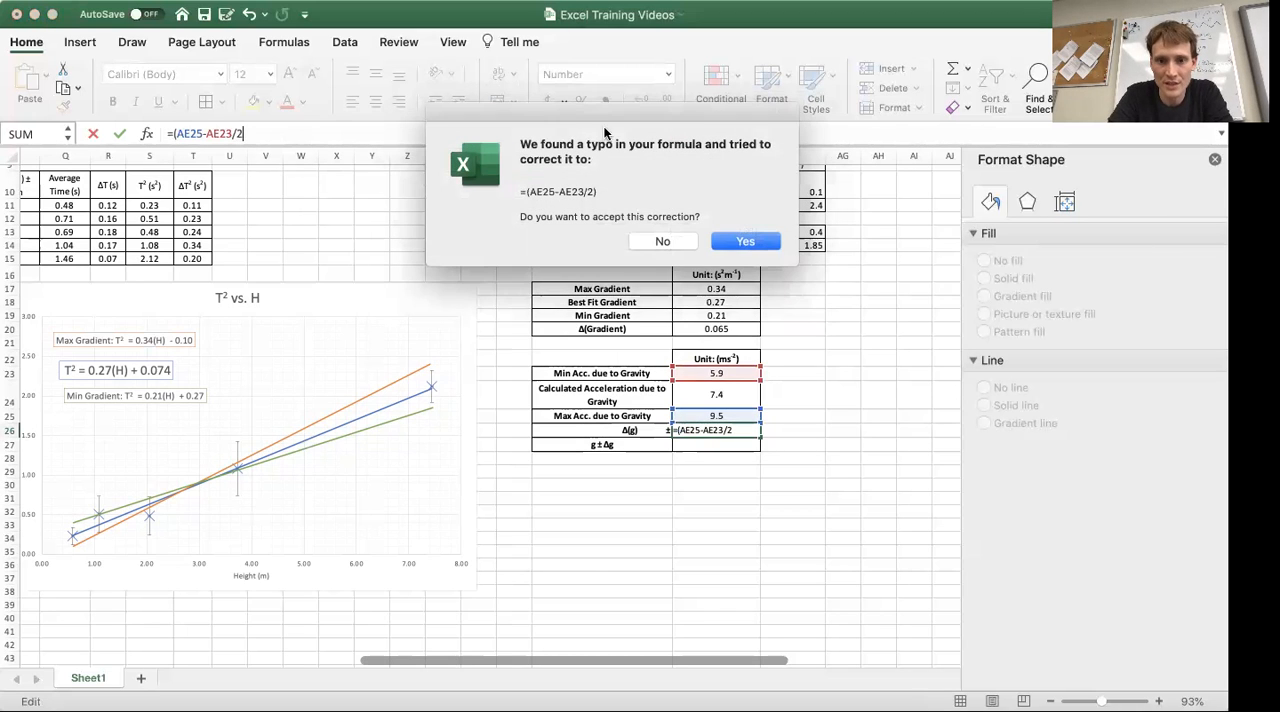
left_click(663, 241)
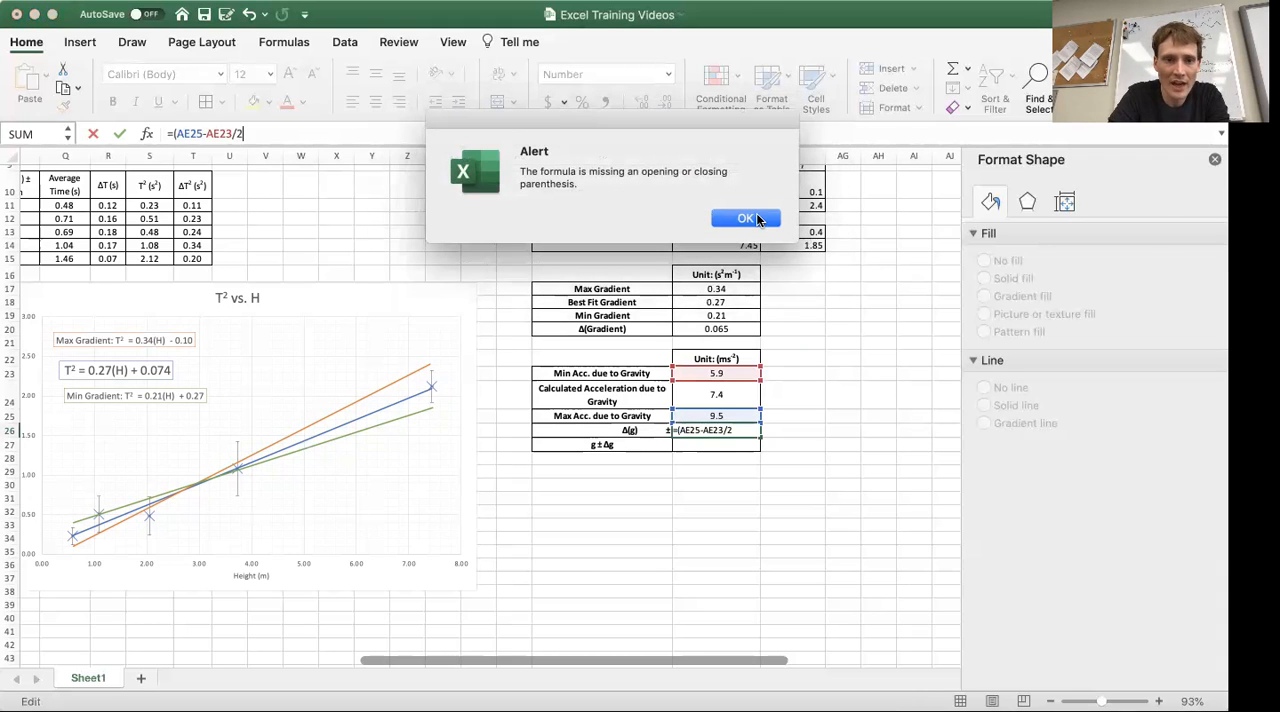
left_click(747, 218)
left_click(236, 133)
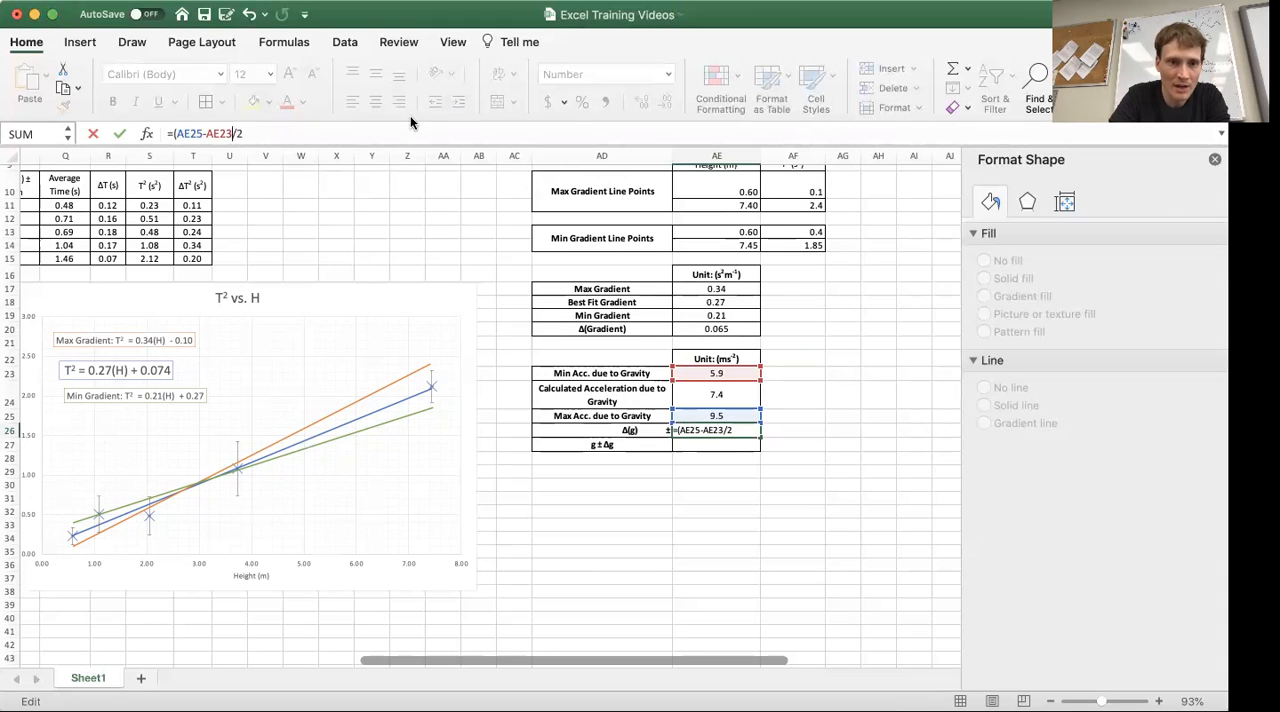
type(")")
key("Return")
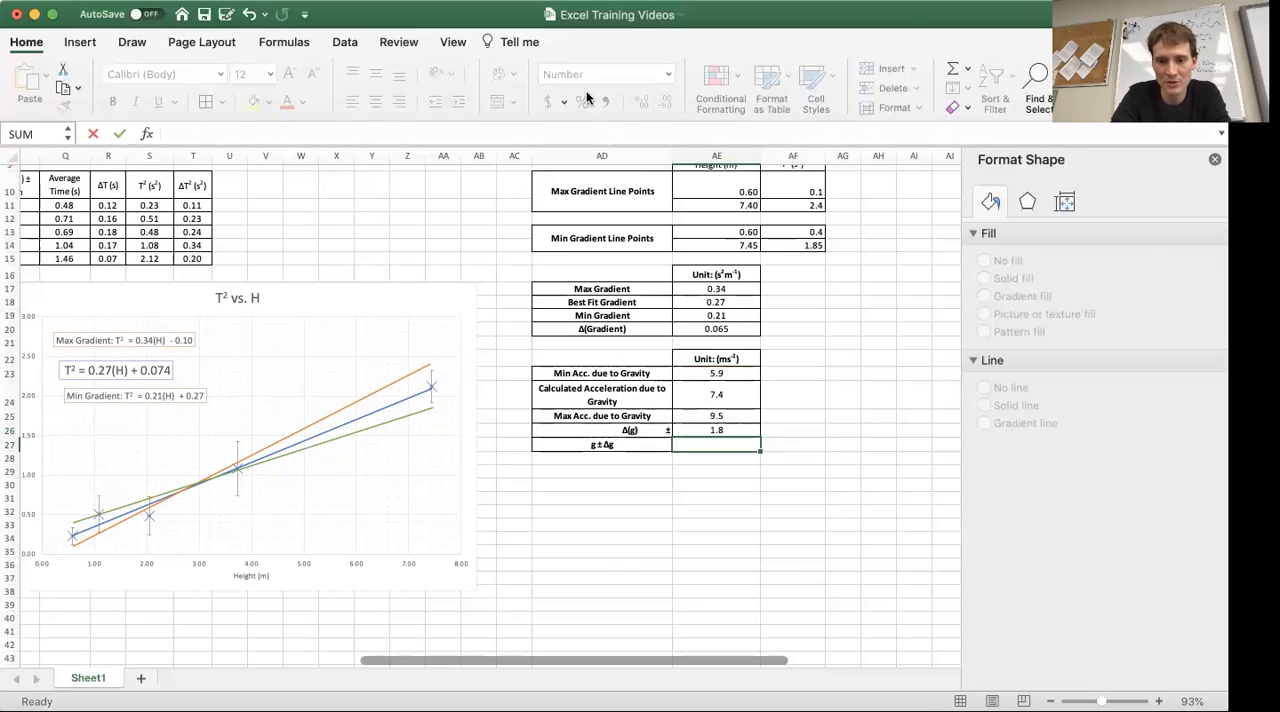
key("Up")
key("Down")
key("Up")
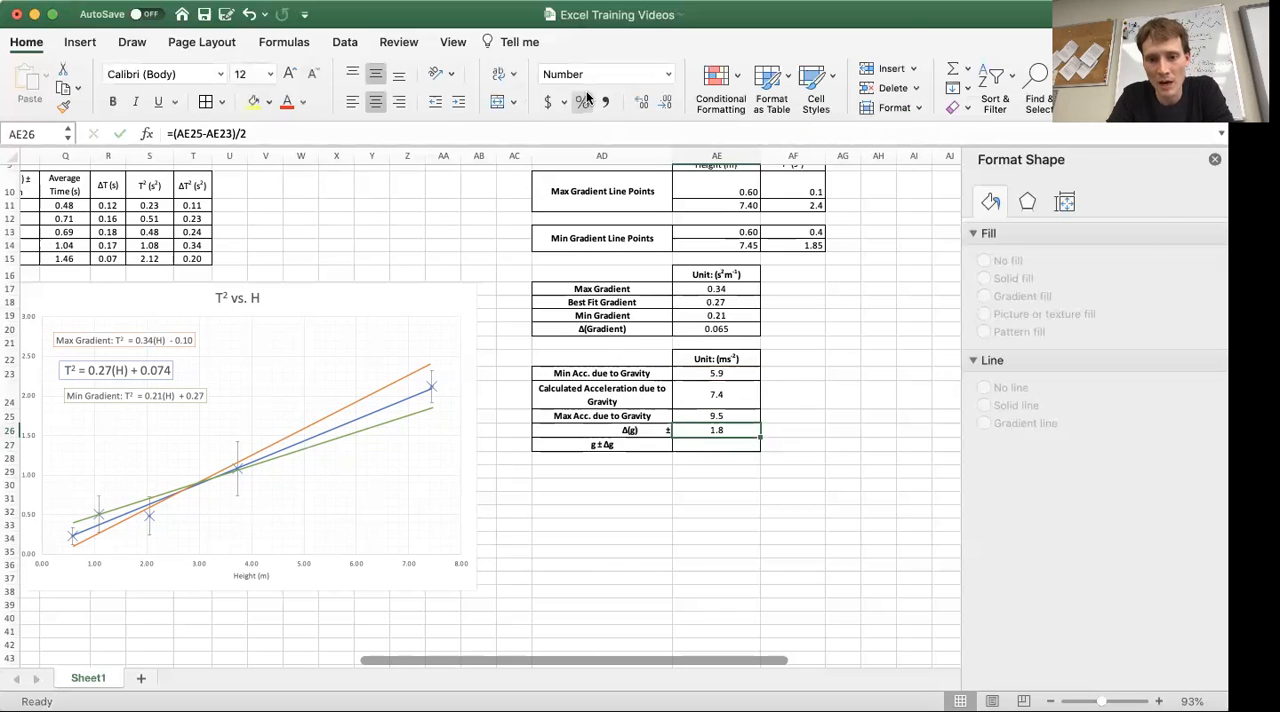
key("Down")
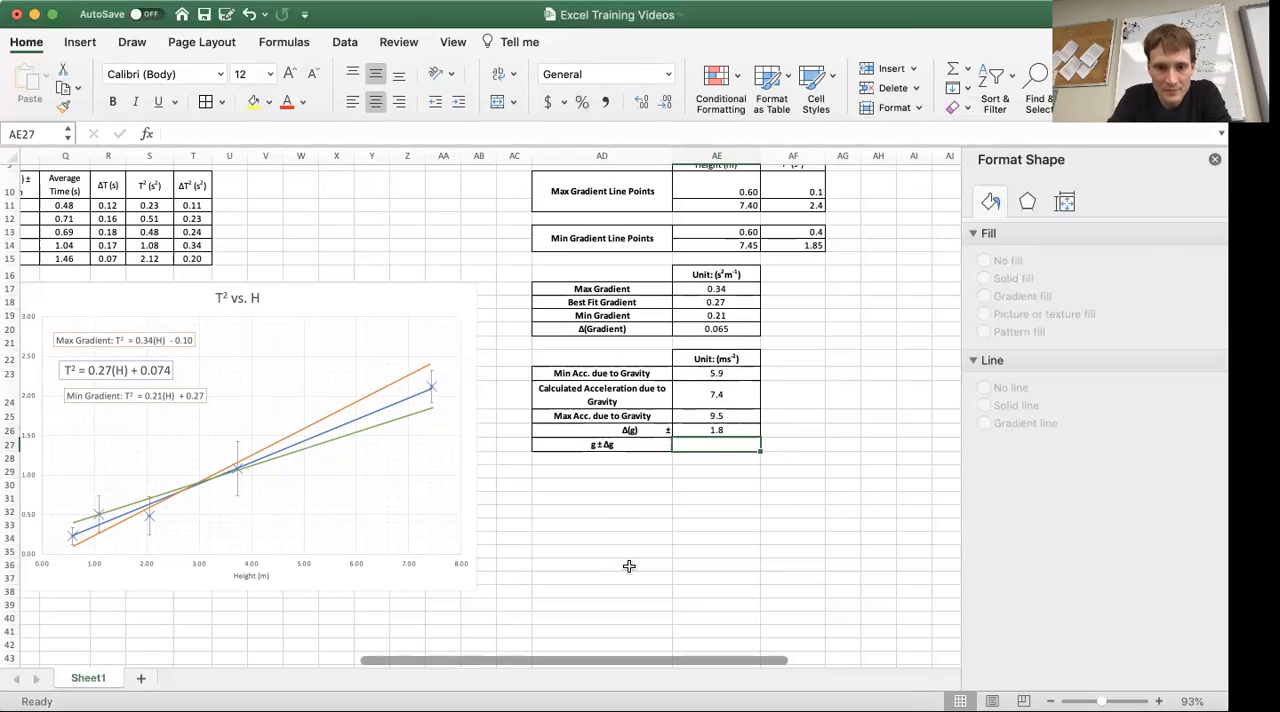
Add spaces between Δ(g) and ± in the label in cell AD26 to centre Δ(g), and make the whole label bold
left_click(628, 430)
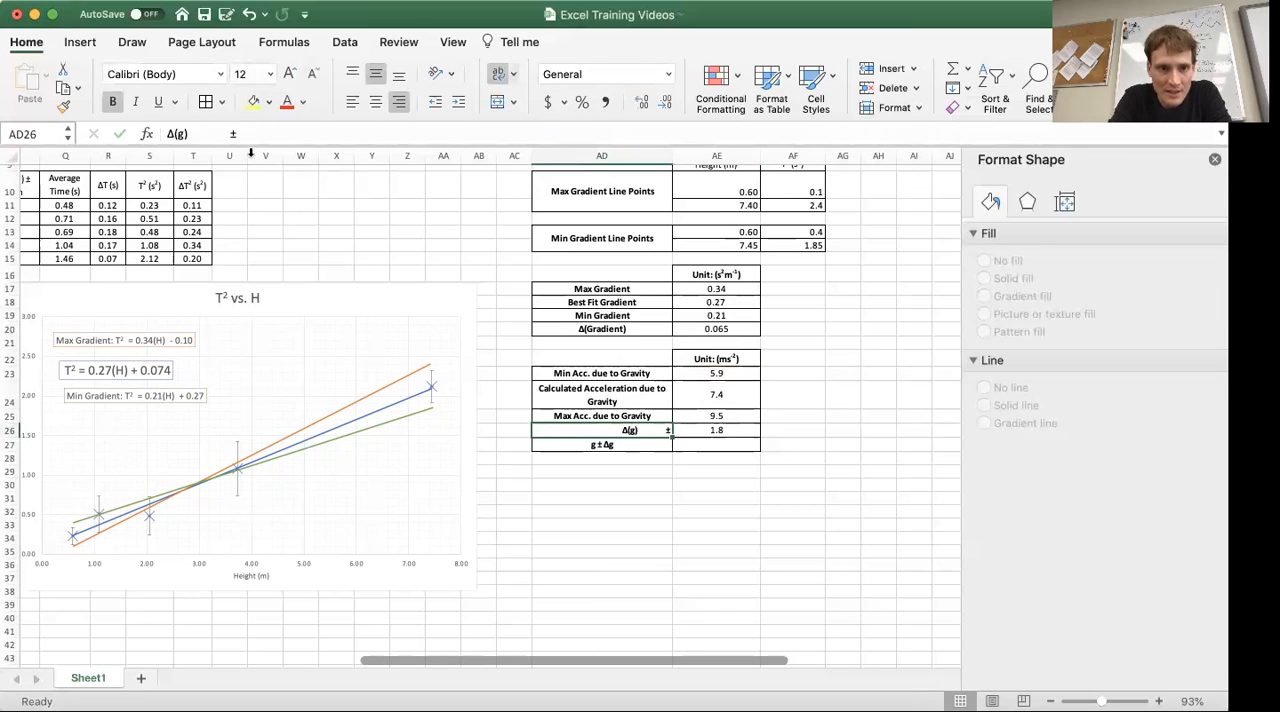
left_click(213, 133)
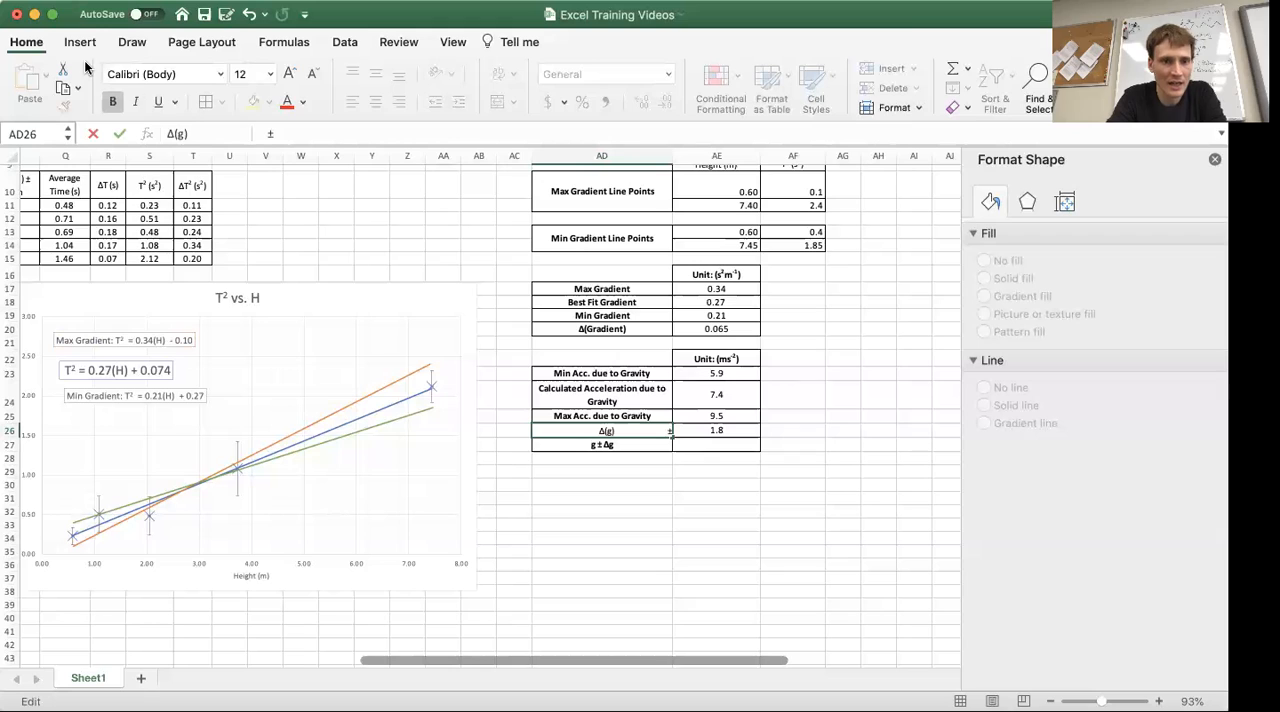
double_click(175, 133)
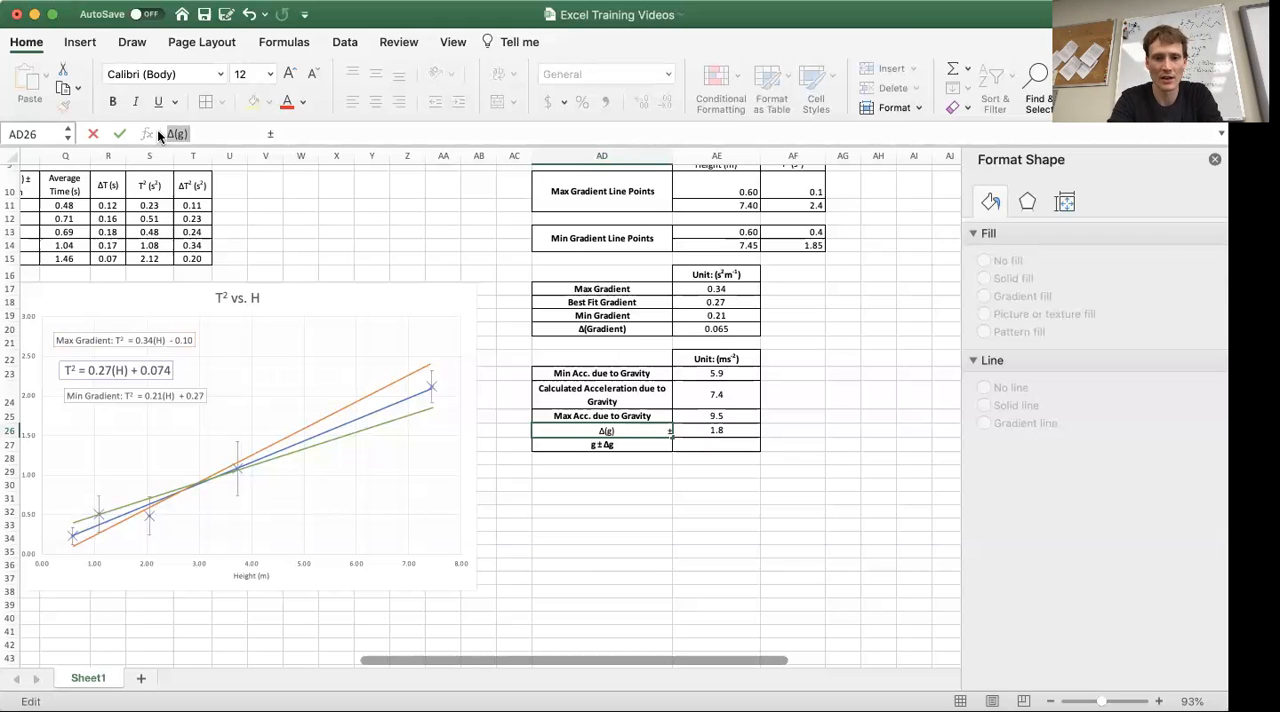
left_click(643, 370)
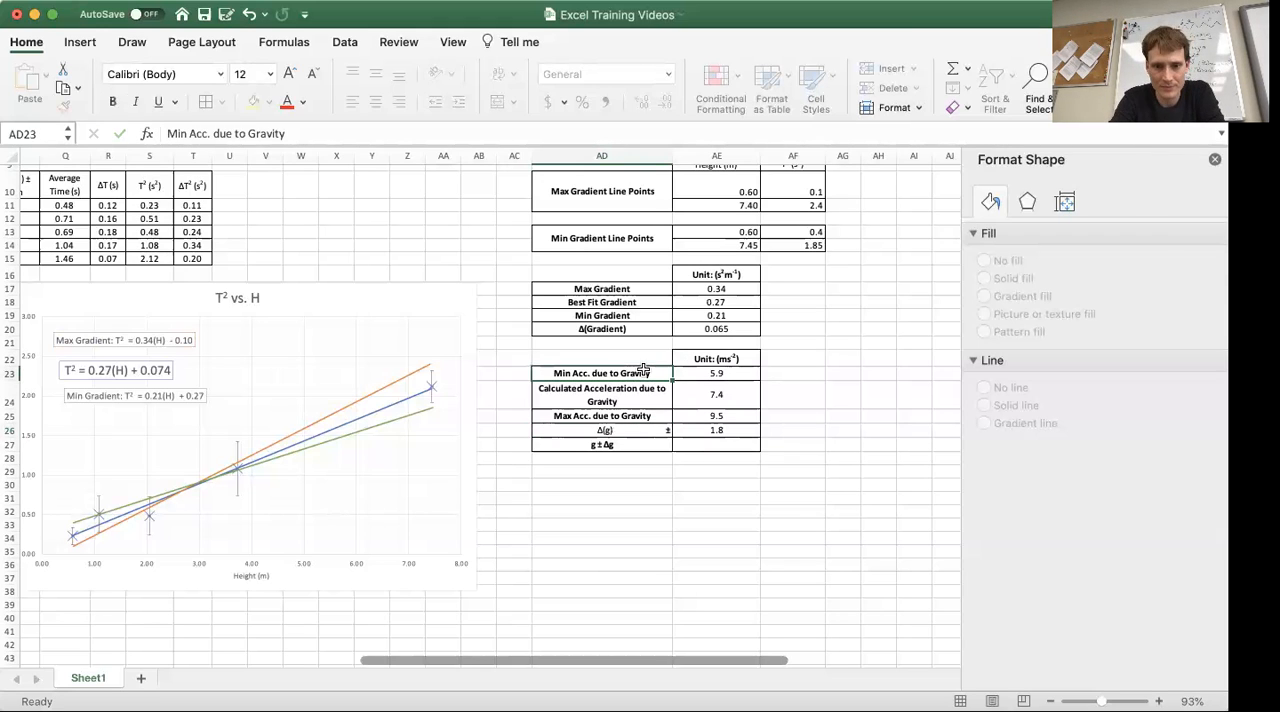
left_click(900, 455)
left_click(632, 430)
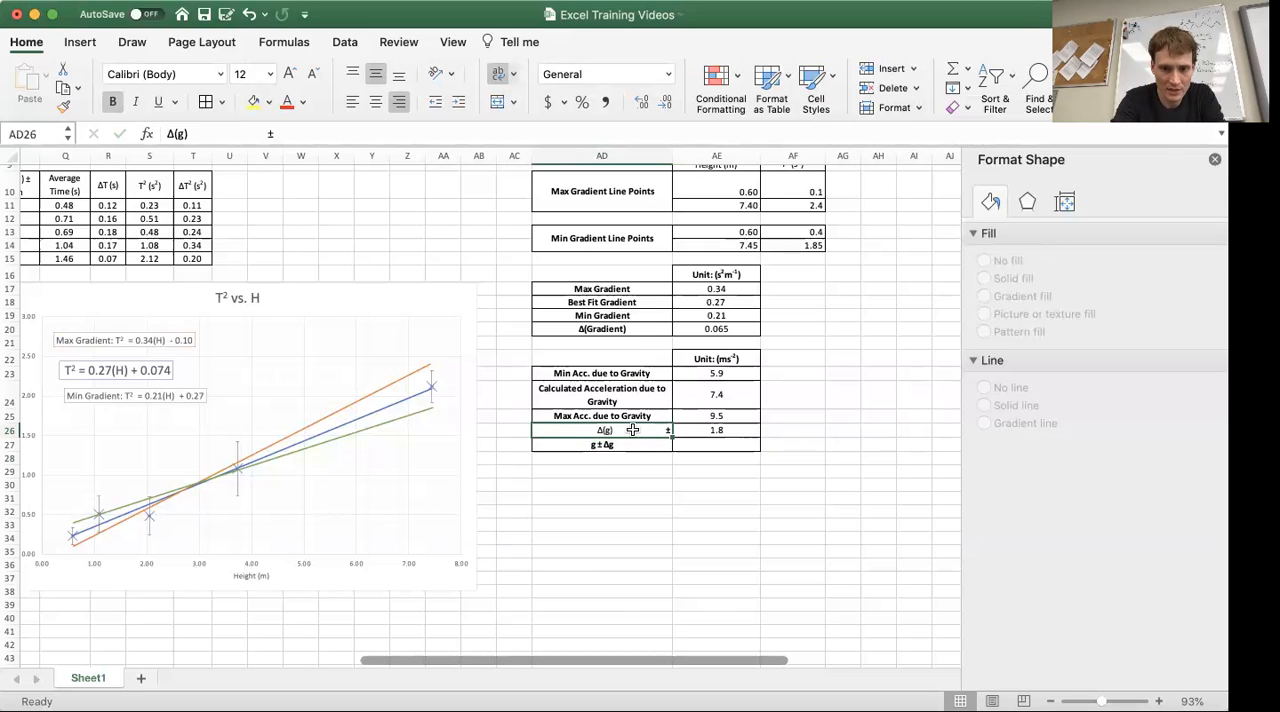
key("Down")
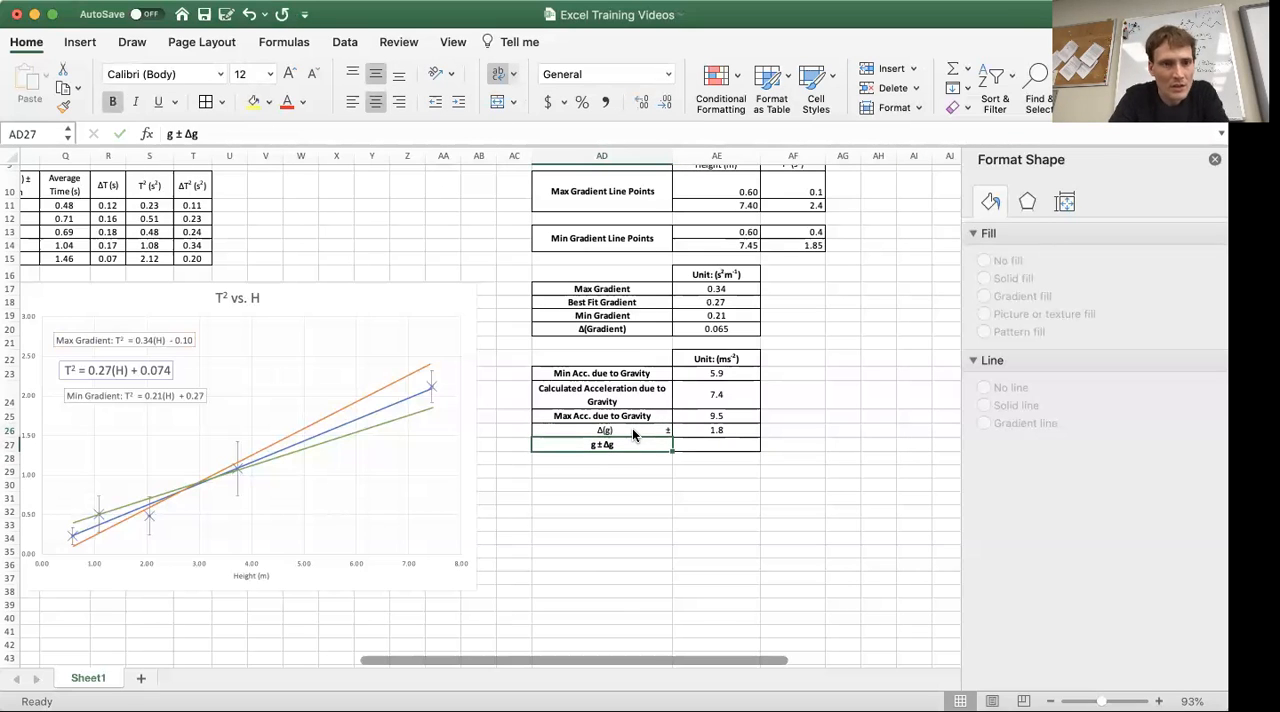
left_click(632, 428)
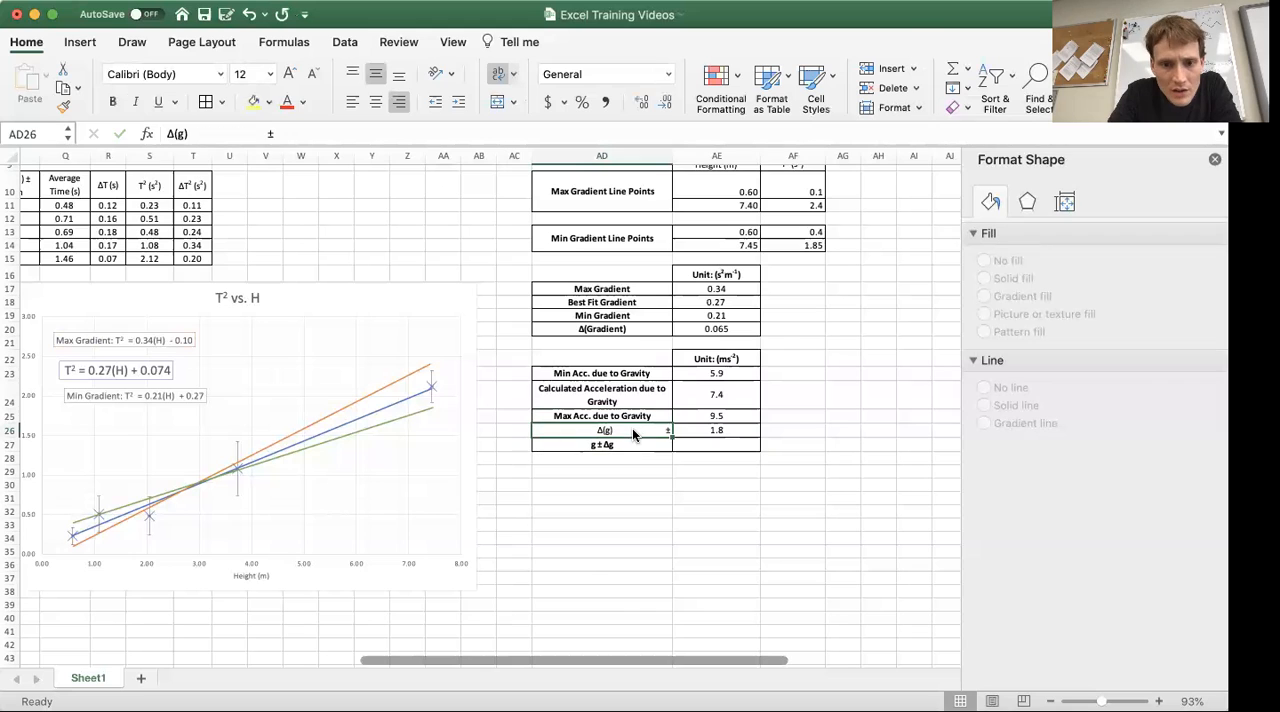
left_click(112, 102)
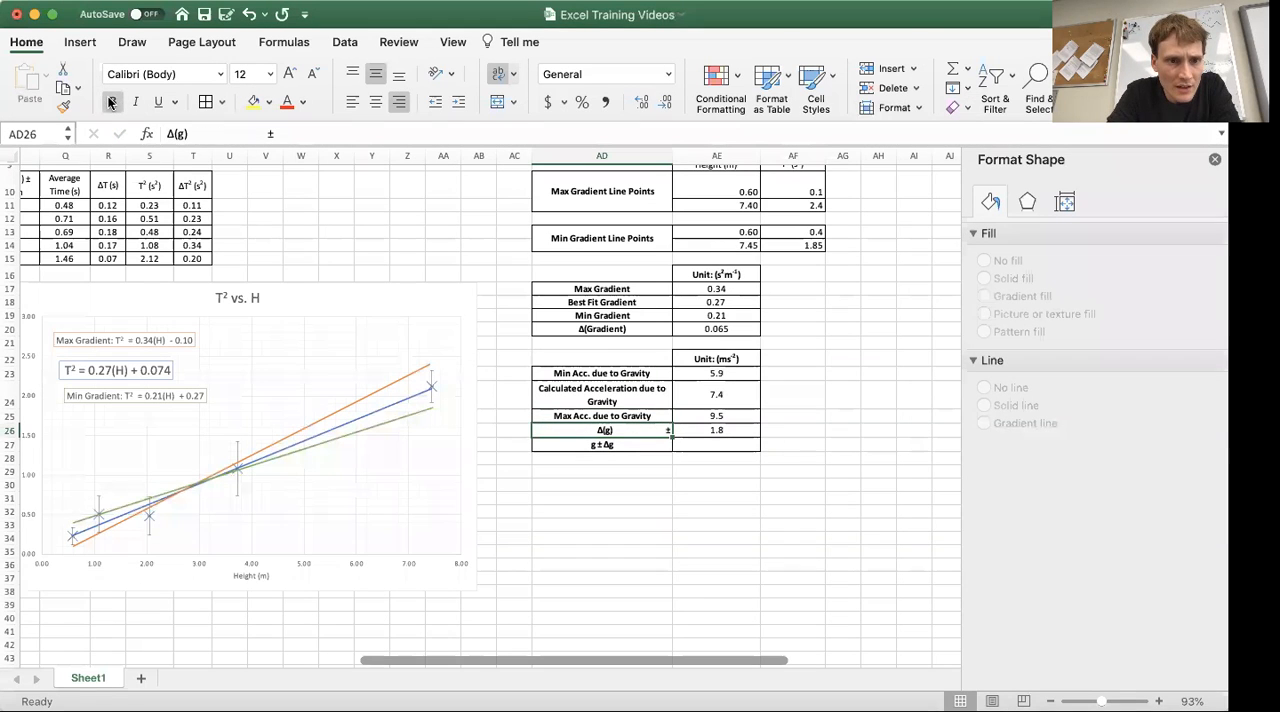
Enter the calculated acceleration 7.4 as the first part of the g ± Δg result in cell AE27
key("Down")
key("Right")
key("Up")
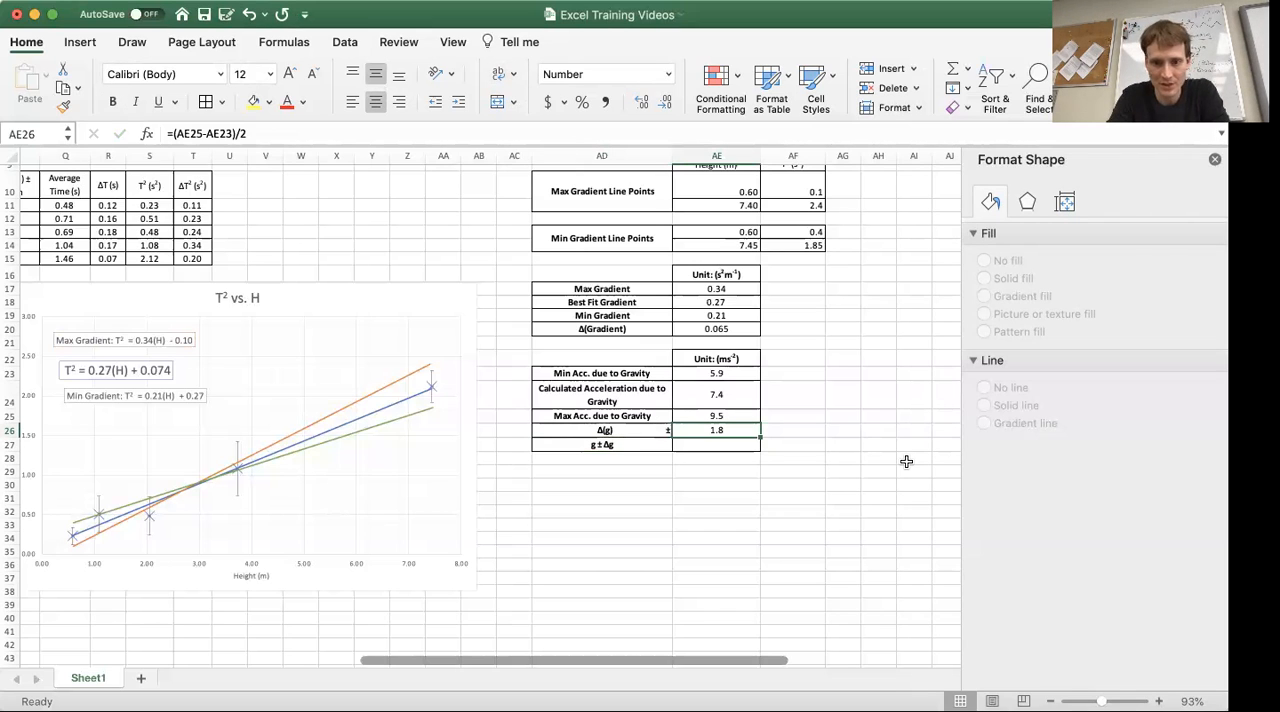
key("Down")
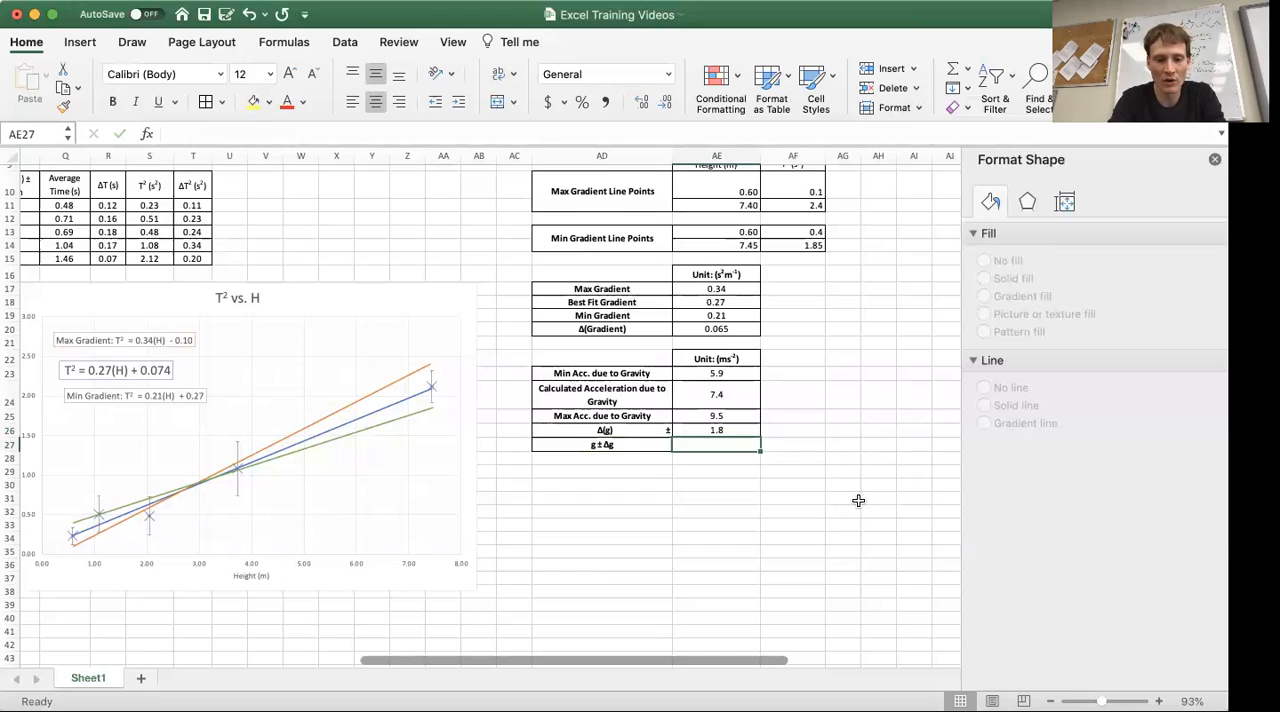
type("7.4")
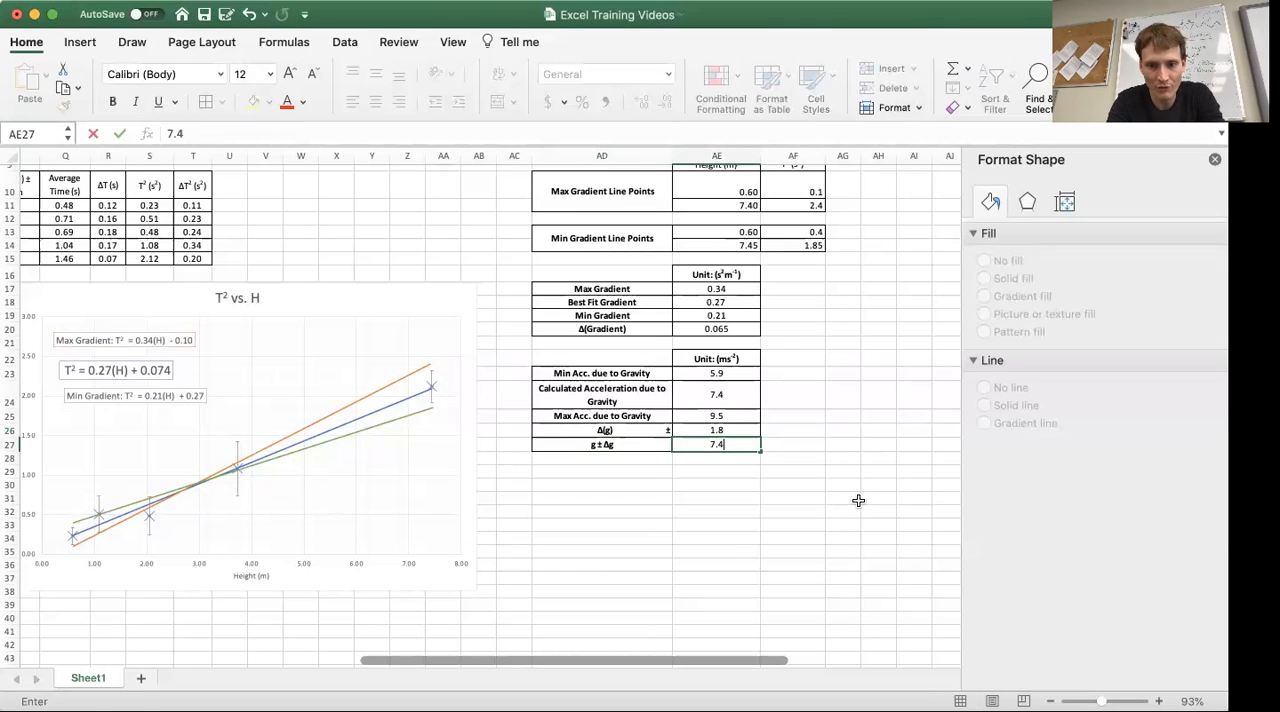
Copy the ± symbol from the label in cell AD27 and complete the result in cell AE27 as 7.4 ± 1.8
left_click(629, 449)
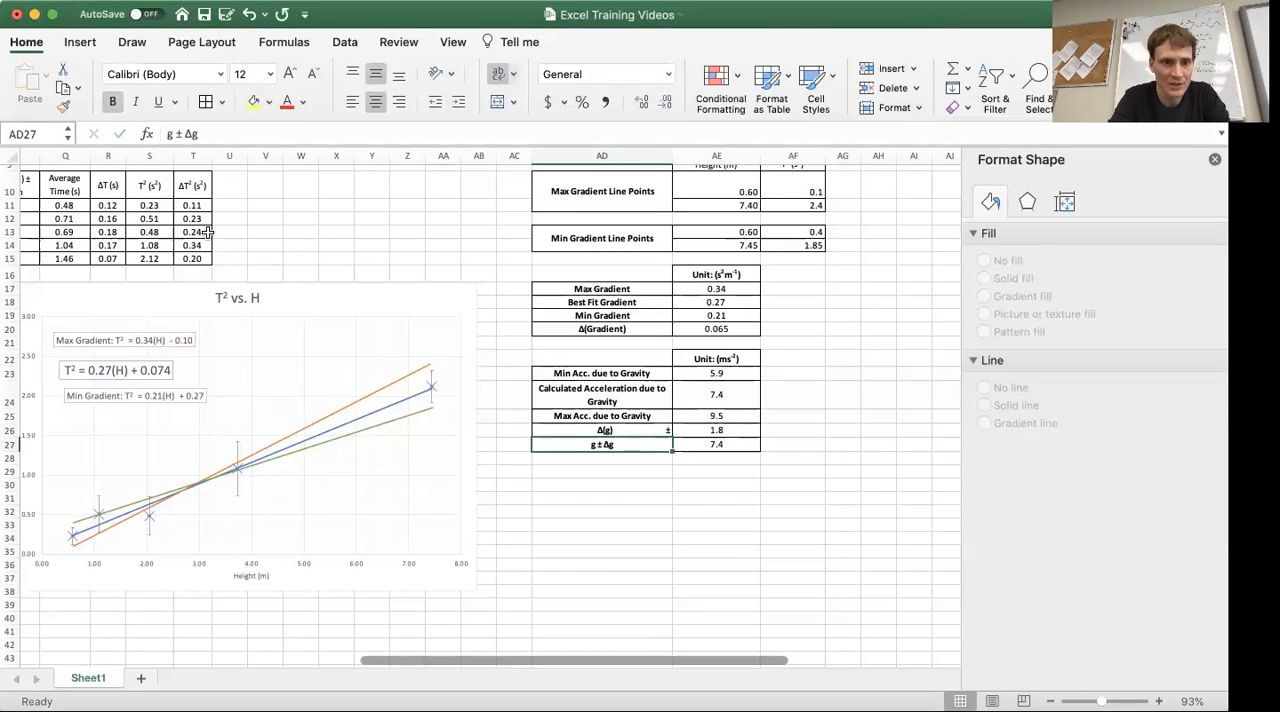
left_click(179, 133)
left_click(181, 133)
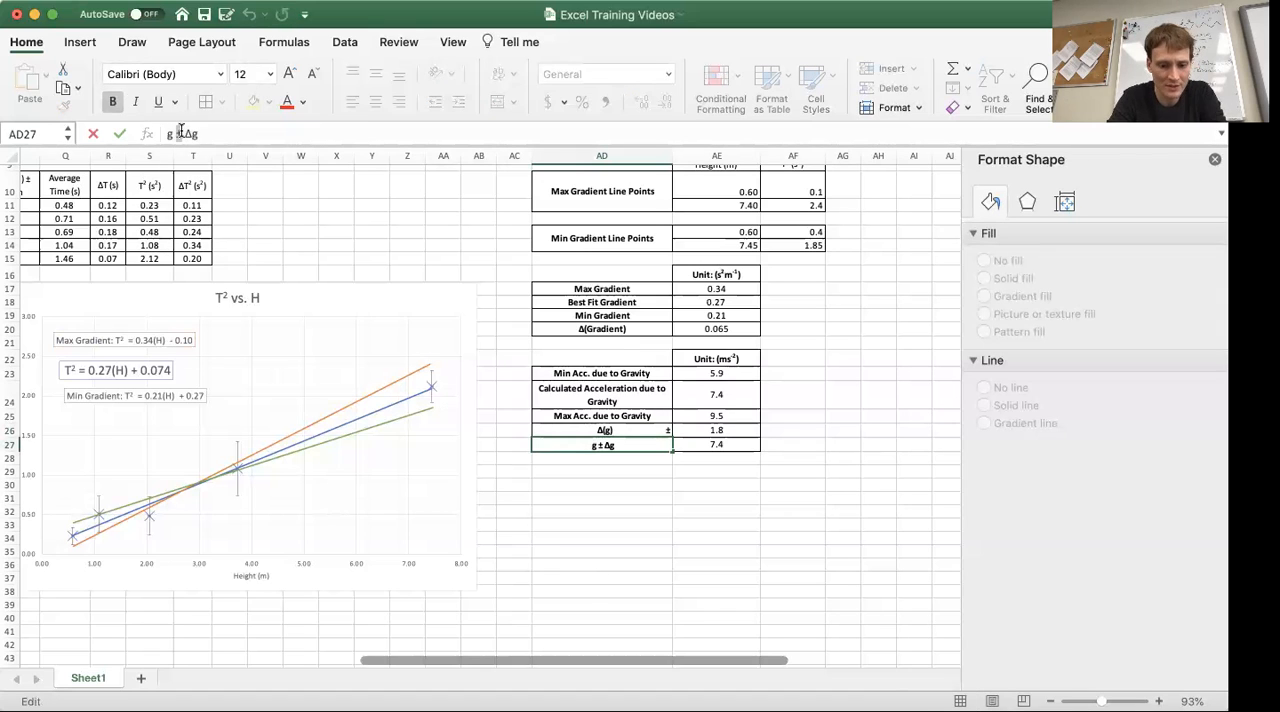
key("Return")
key("Right")
key("Up")
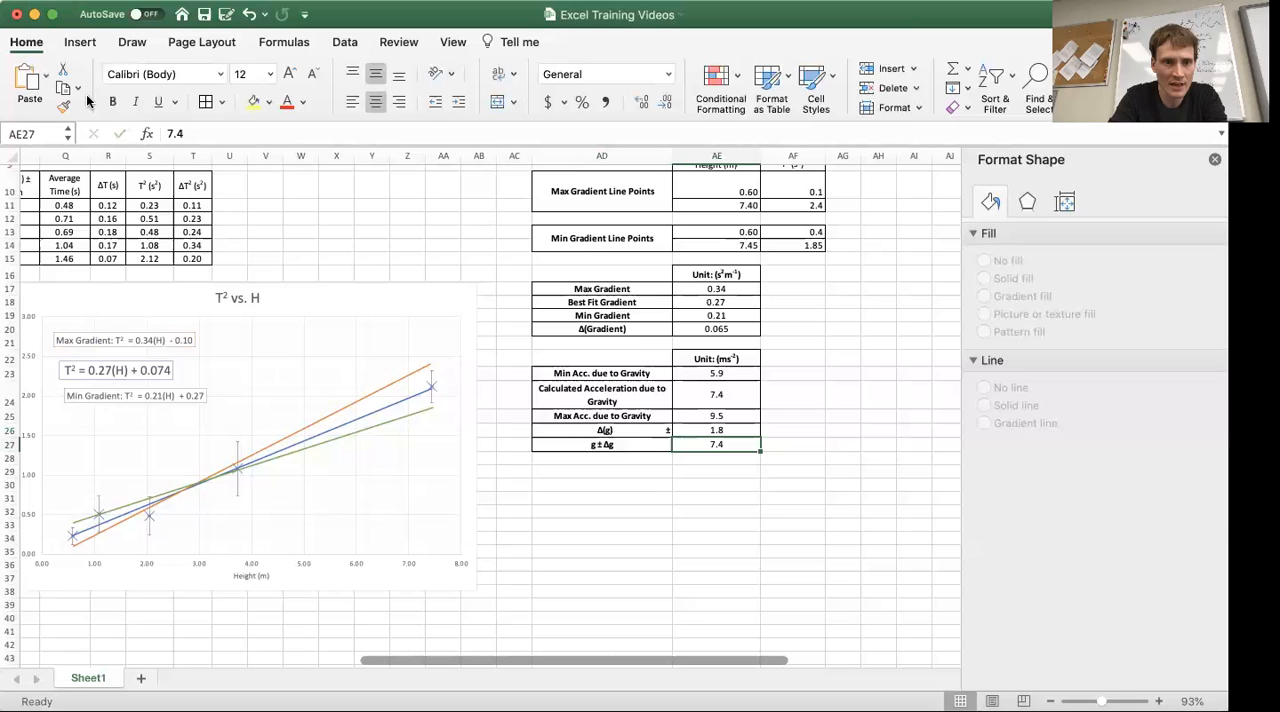
left_click(229, 127)
type("± 1.8")
key("Return")
key("Right")
key("Up")
key("Left")
key("Down")
key("Right")
key("Up")
key("Left")
key("Right")
key("Left")
key("Right")
Enter the bold label Percentage Uncertainty in cell AD29, below the acceleration table
key("Down")
key("Left")
key("Down")
key("Left")
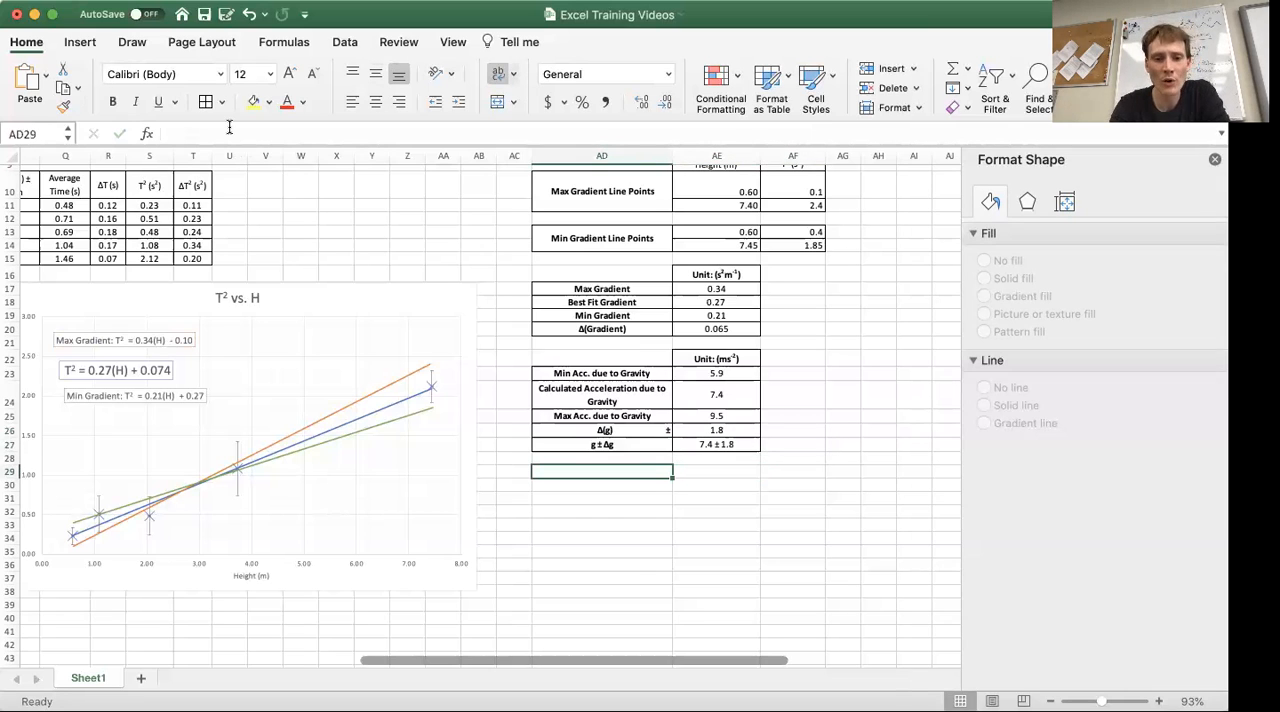
key("super+b")
type("Percentage Uncertainty")
key("Return")
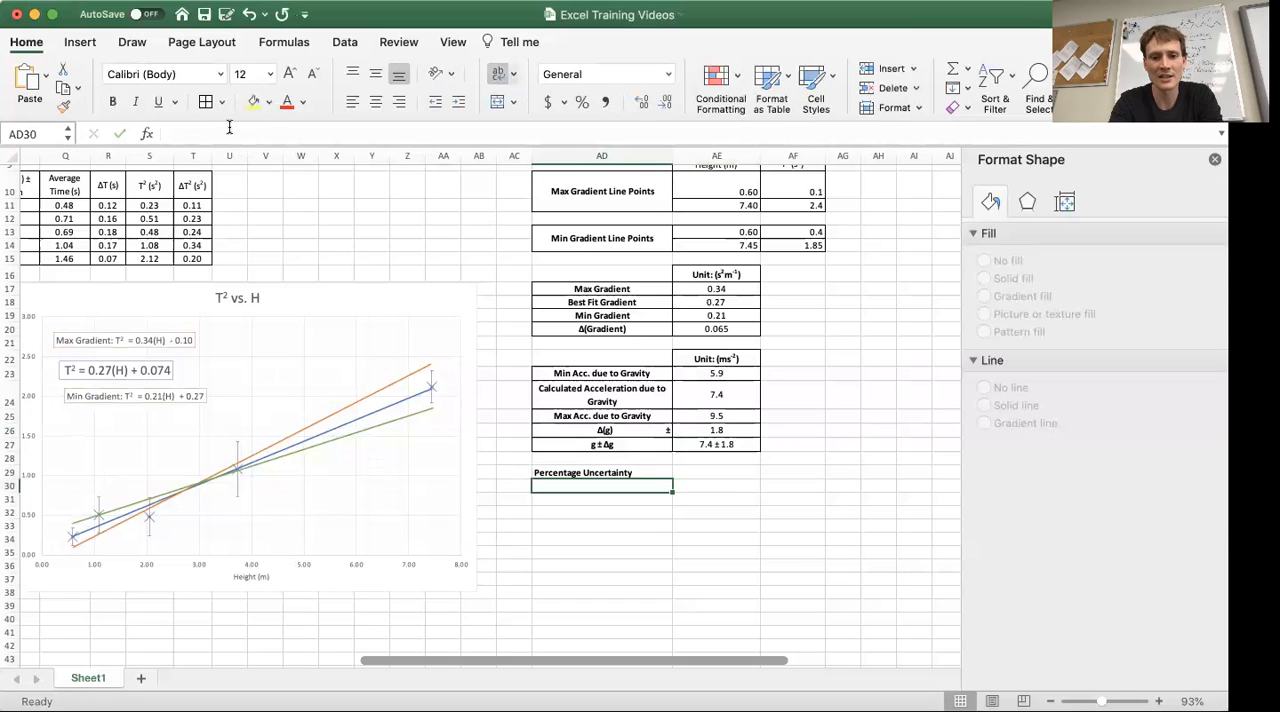
Enter the bold label Percentage Error in cell AD31
key("Return")
type("P")
key("BackSpace")
key("super+b")
type("Percentag")
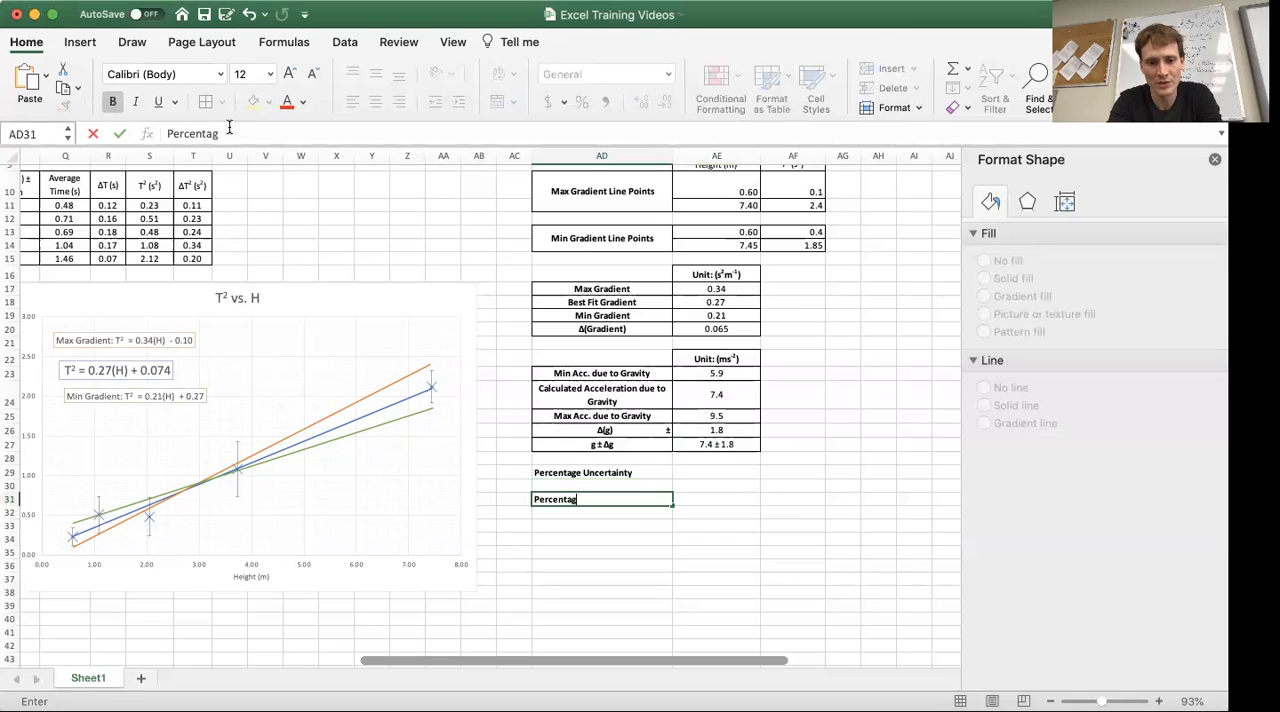
type("e Error")
key("Tab")
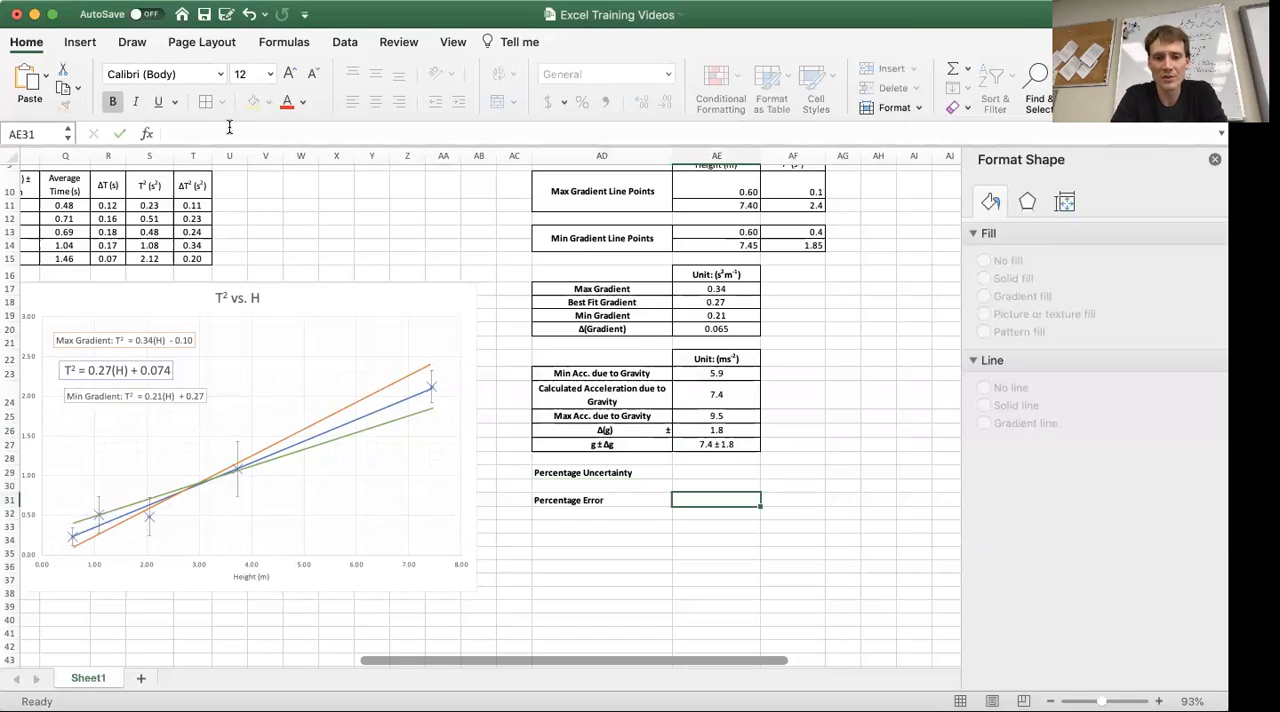
Apply borders to the Percentage Uncertainty cells AD29 and AE29
key("Up")
key("Up")
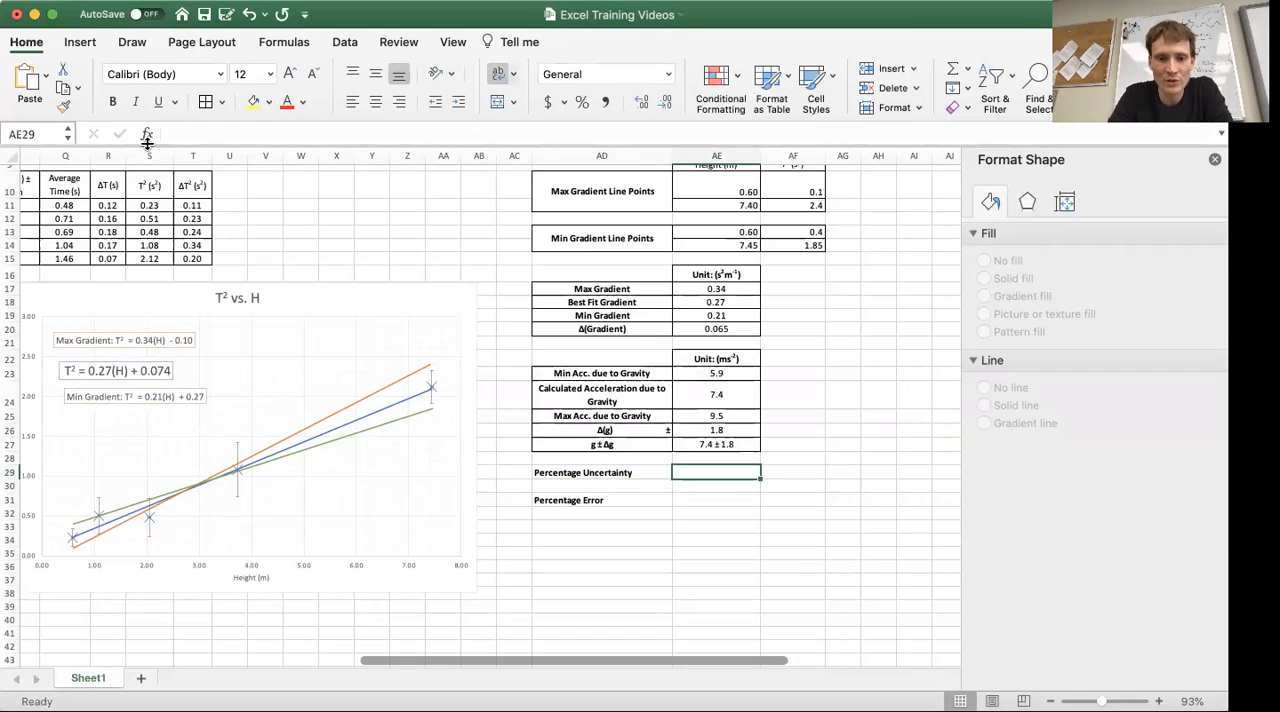
left_click_drag(592, 472, 716, 511)
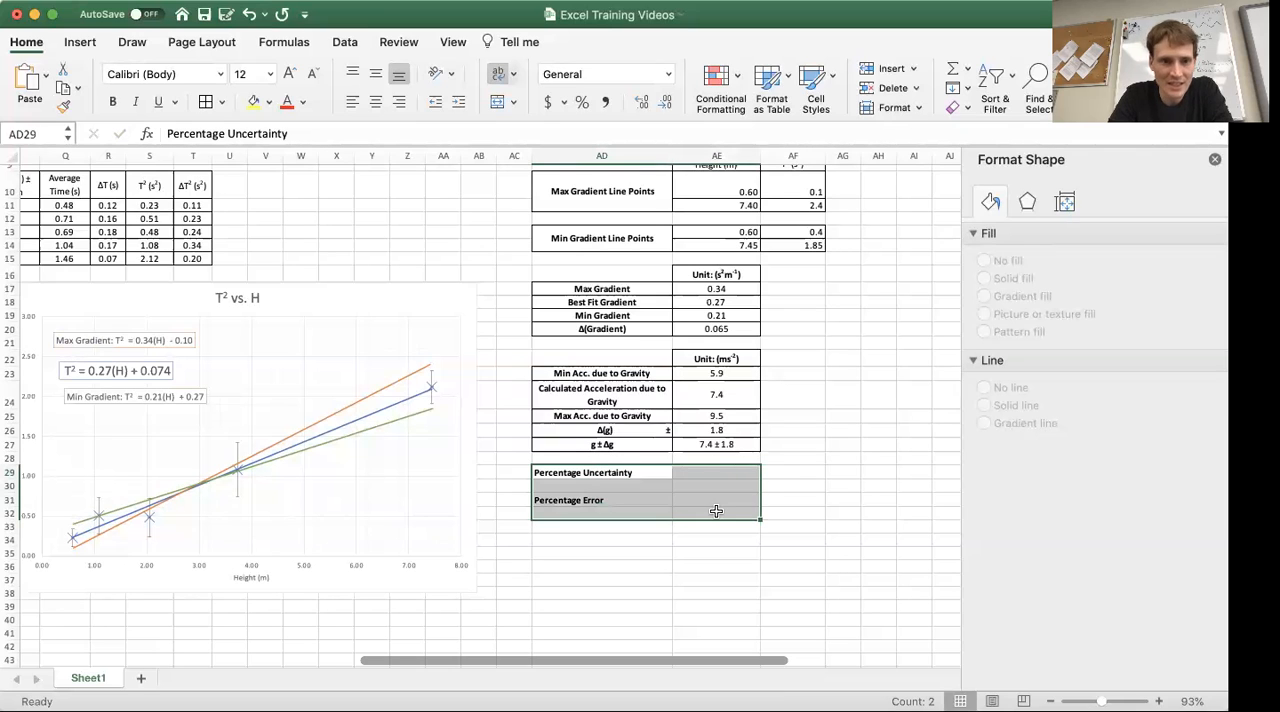
left_click(783, 497)
left_click_drag(600, 472, 716, 474)
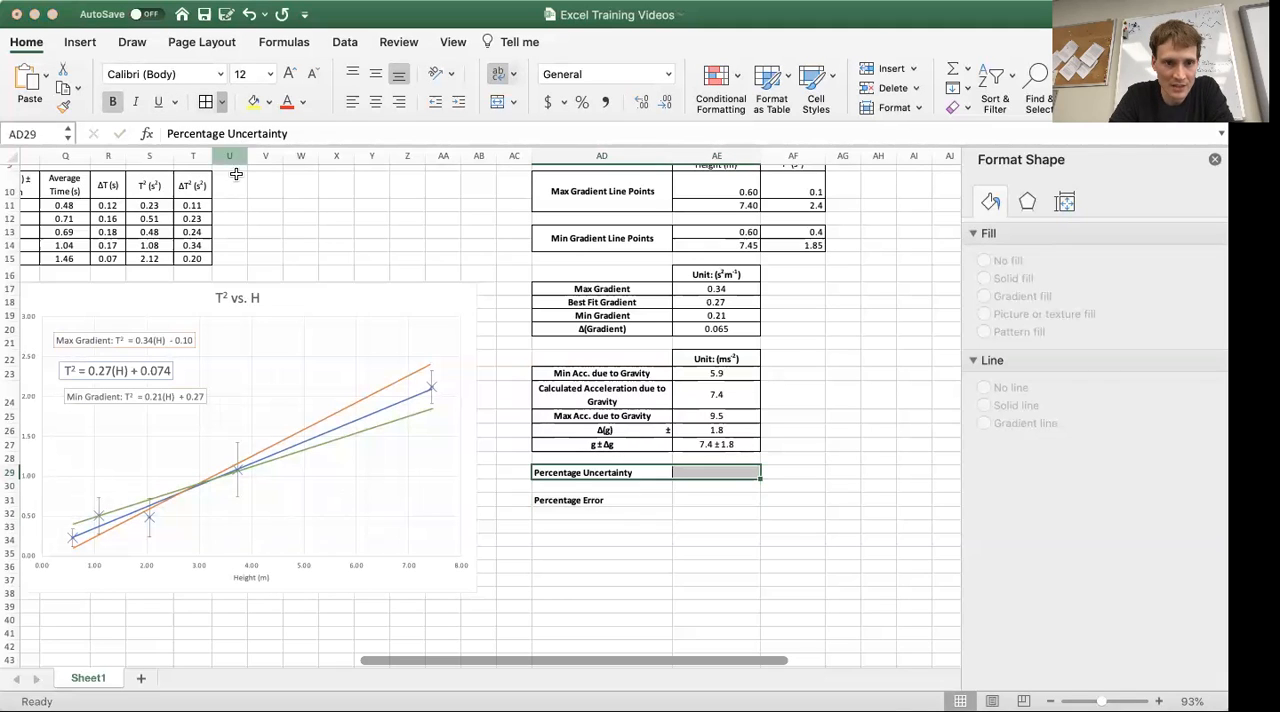
left_click(808, 526)
Calculate the percentage uncertainty in cell AE29 with =AE26/AE24 and format it as a percentage
left_click(714, 476)
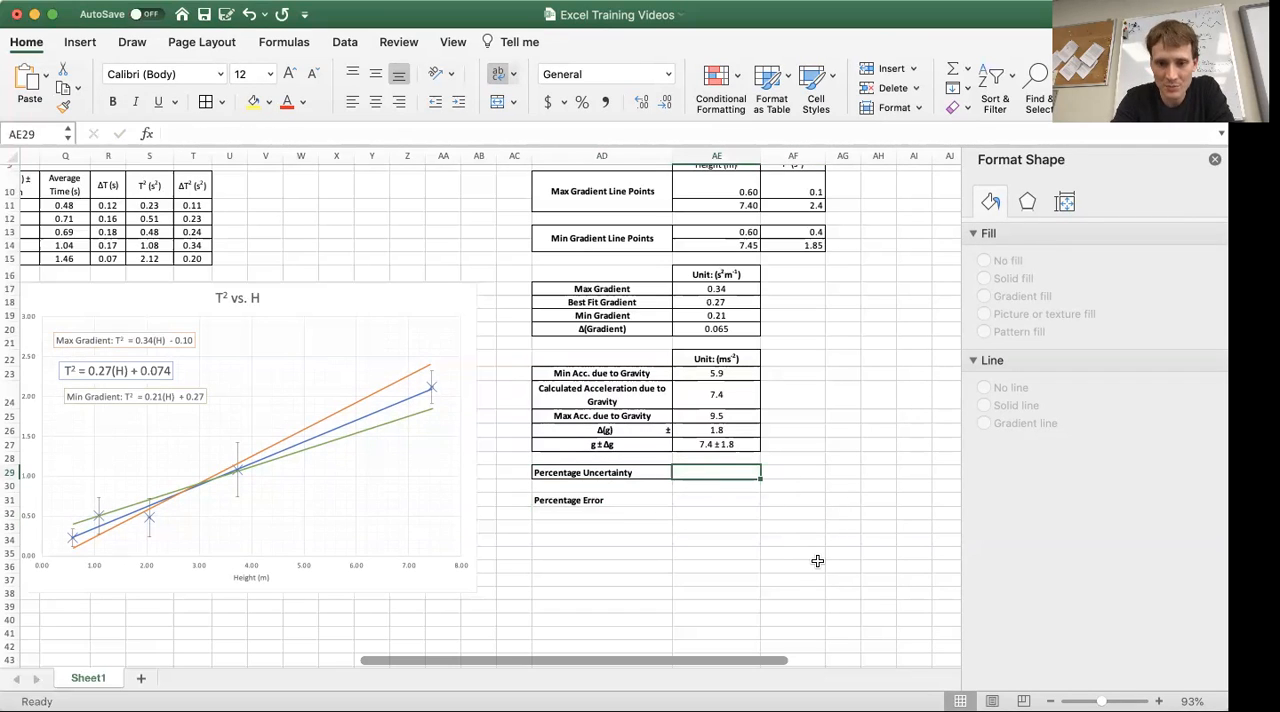
type("=")
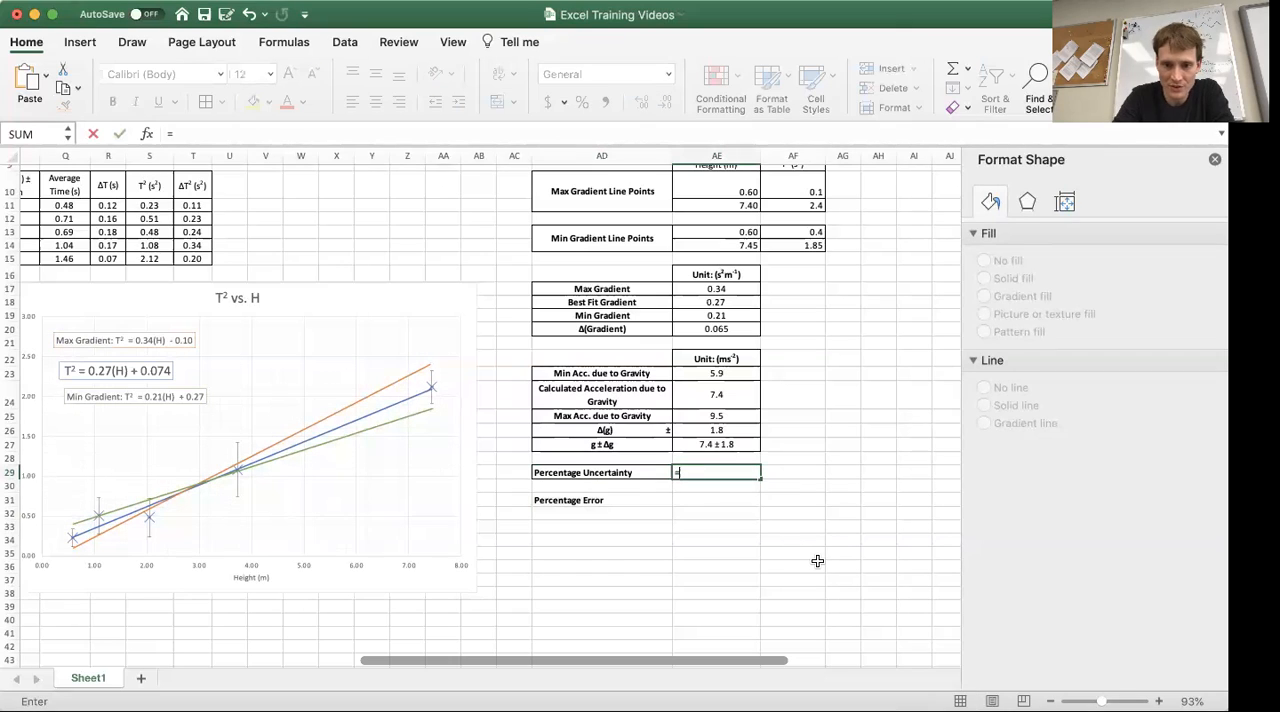
left_click(735, 429)
type("/")
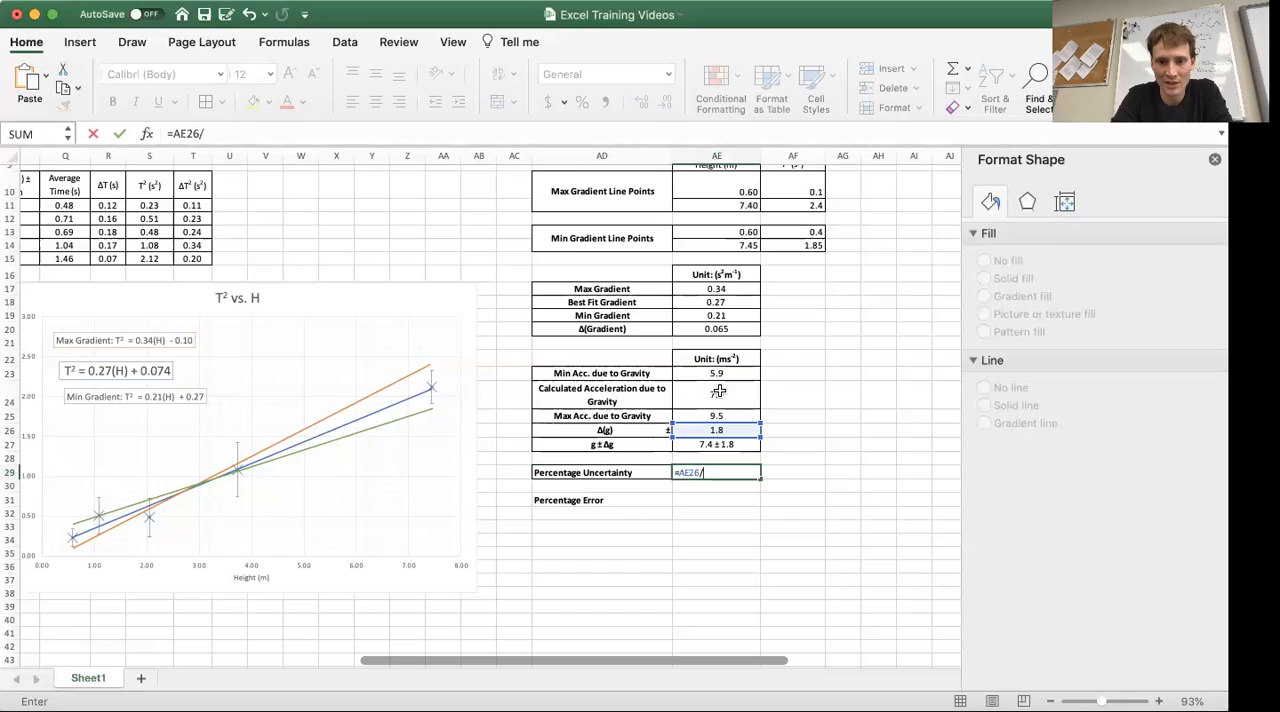
left_click(718, 392)
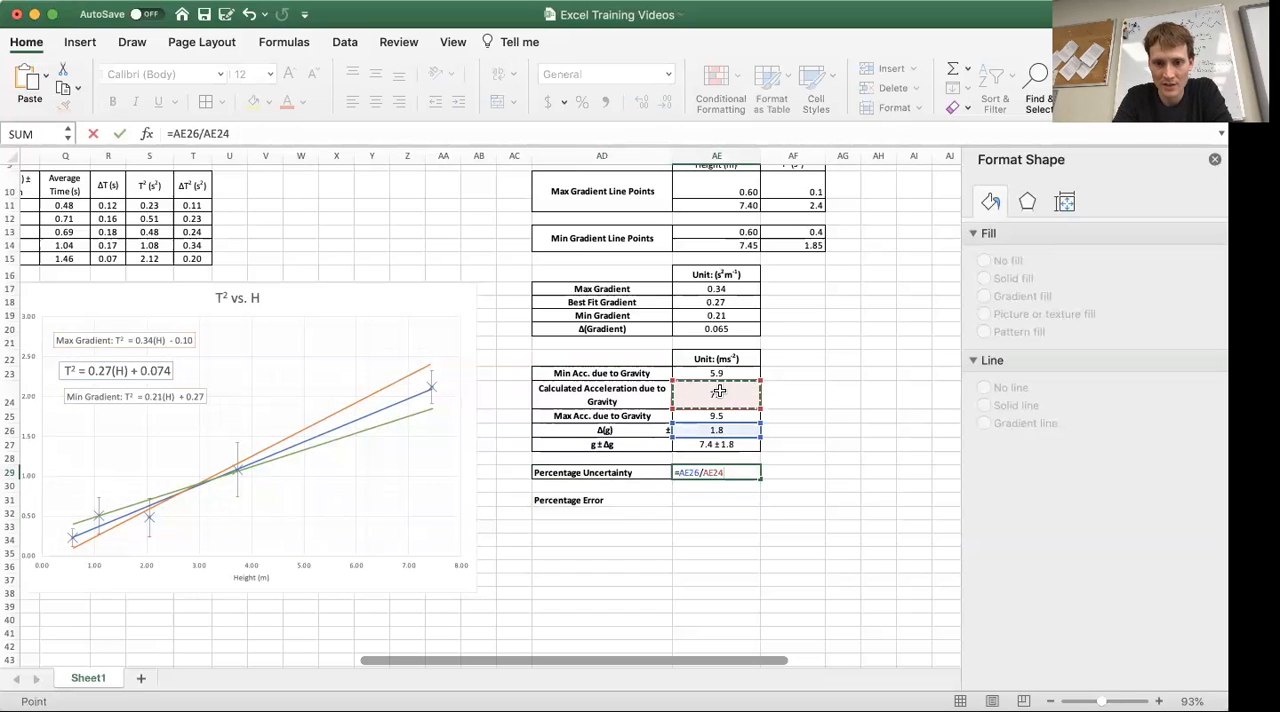
key("Return")
key("Up")
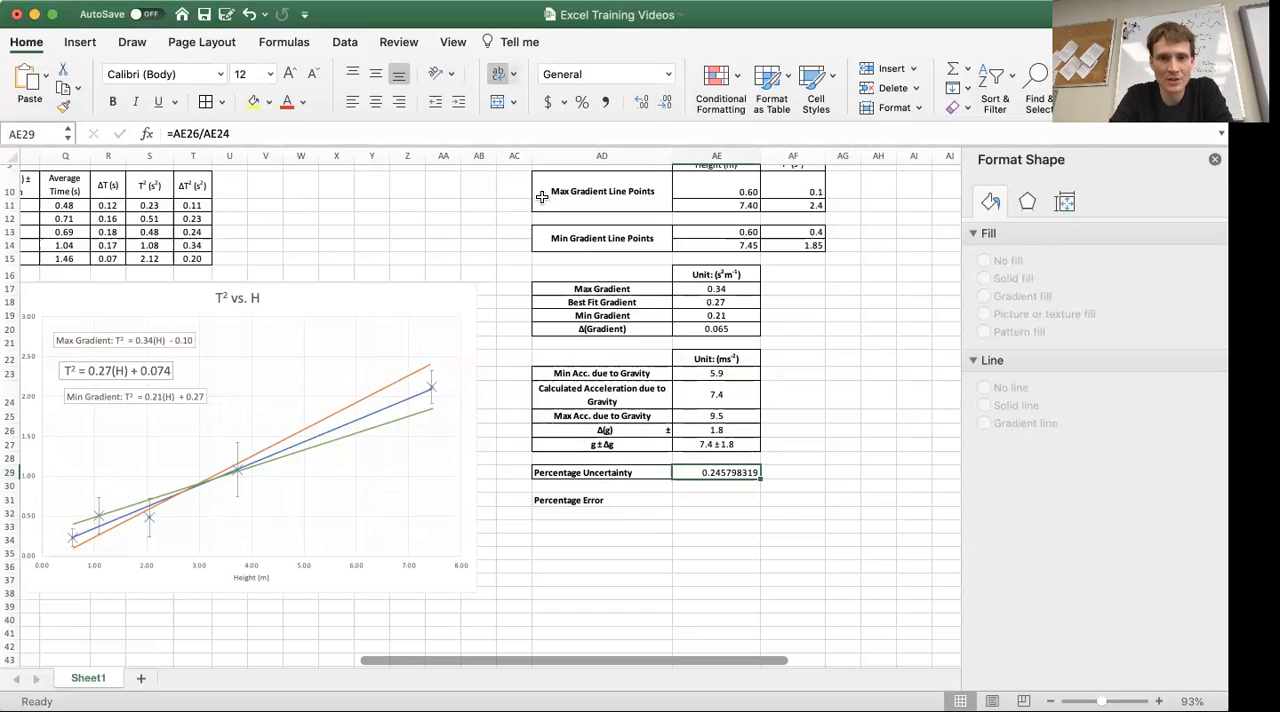
left_click(582, 102)
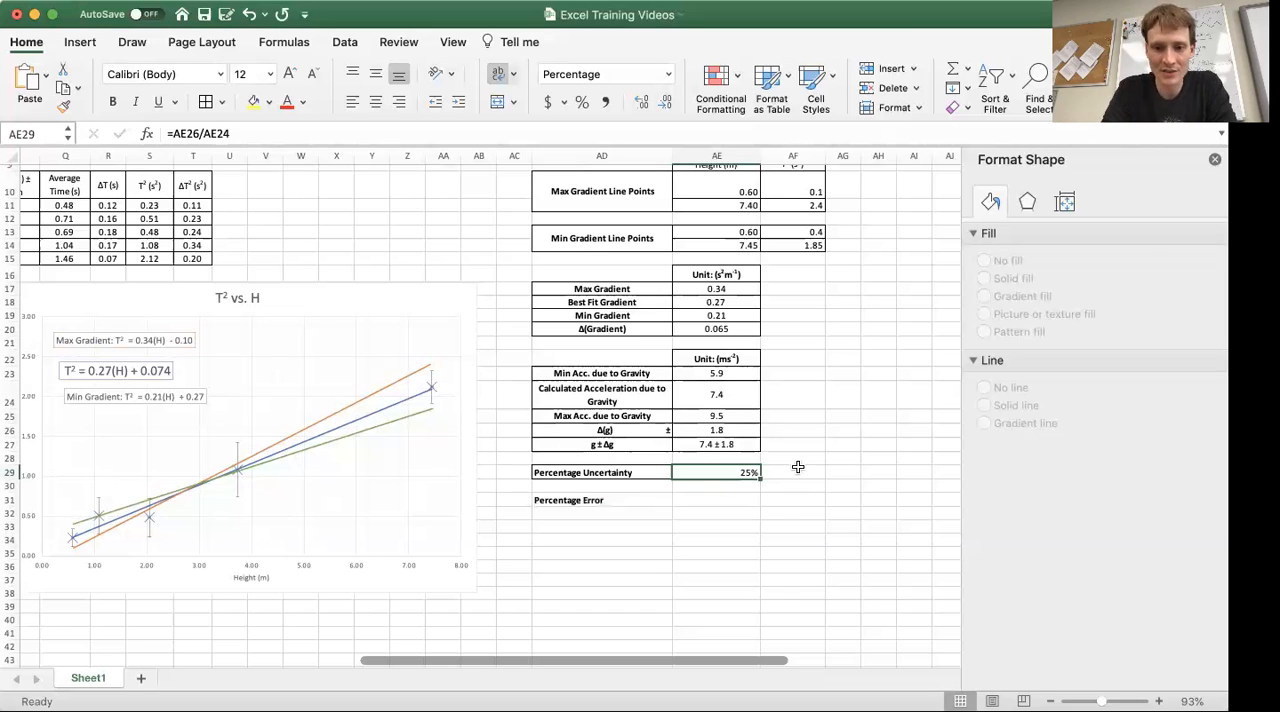
left_click(634, 473)
left_click(657, 431)
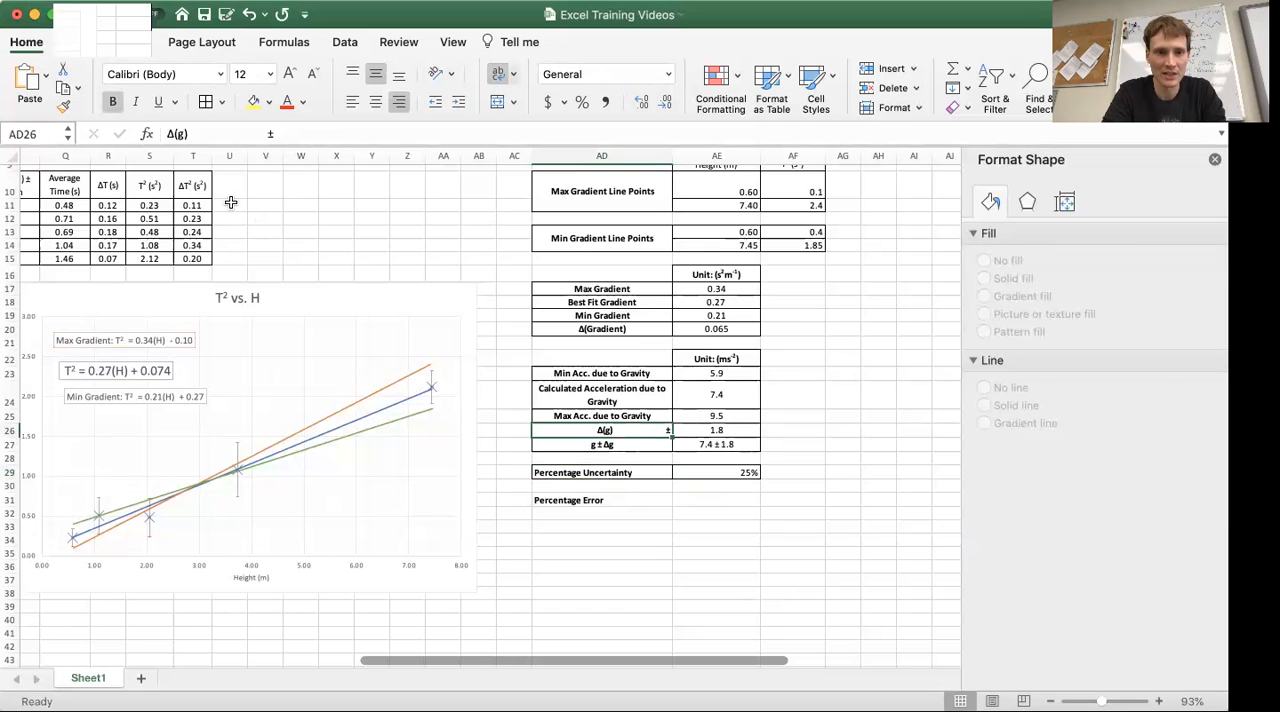
left_click(269, 133)
key("Return")
key("Down")
key("Down")
key("Right")
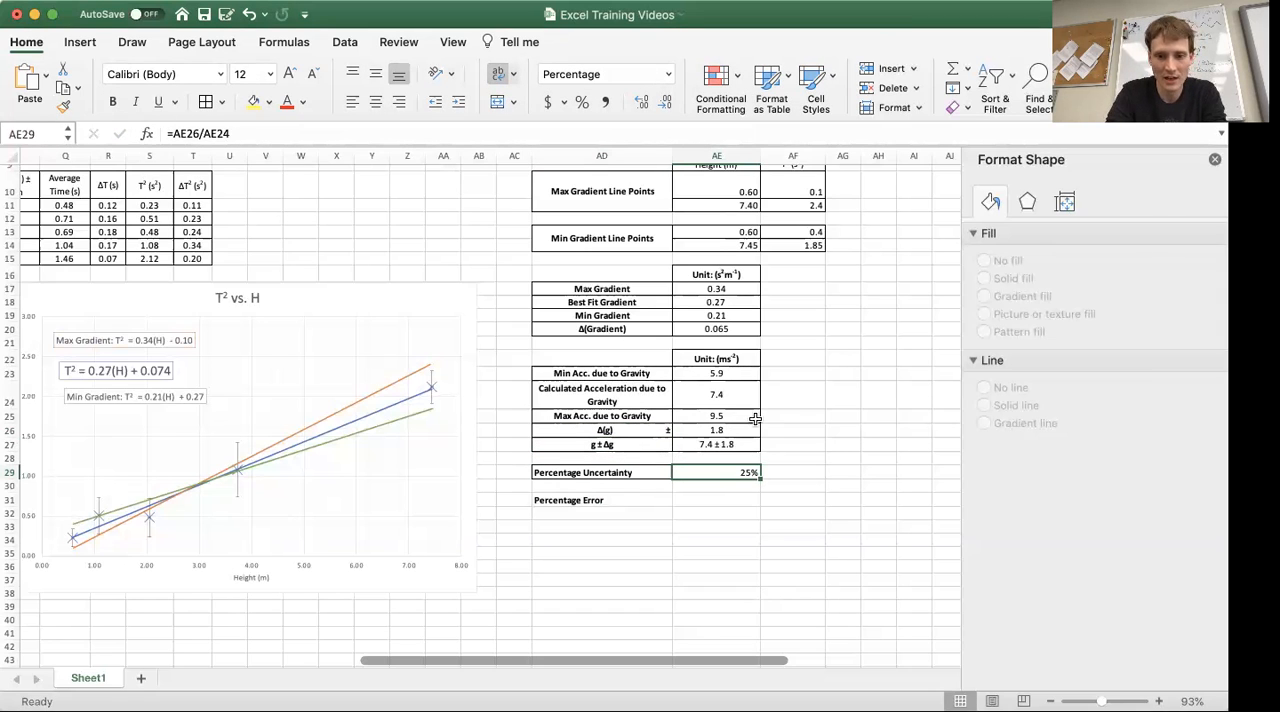
key("Left")
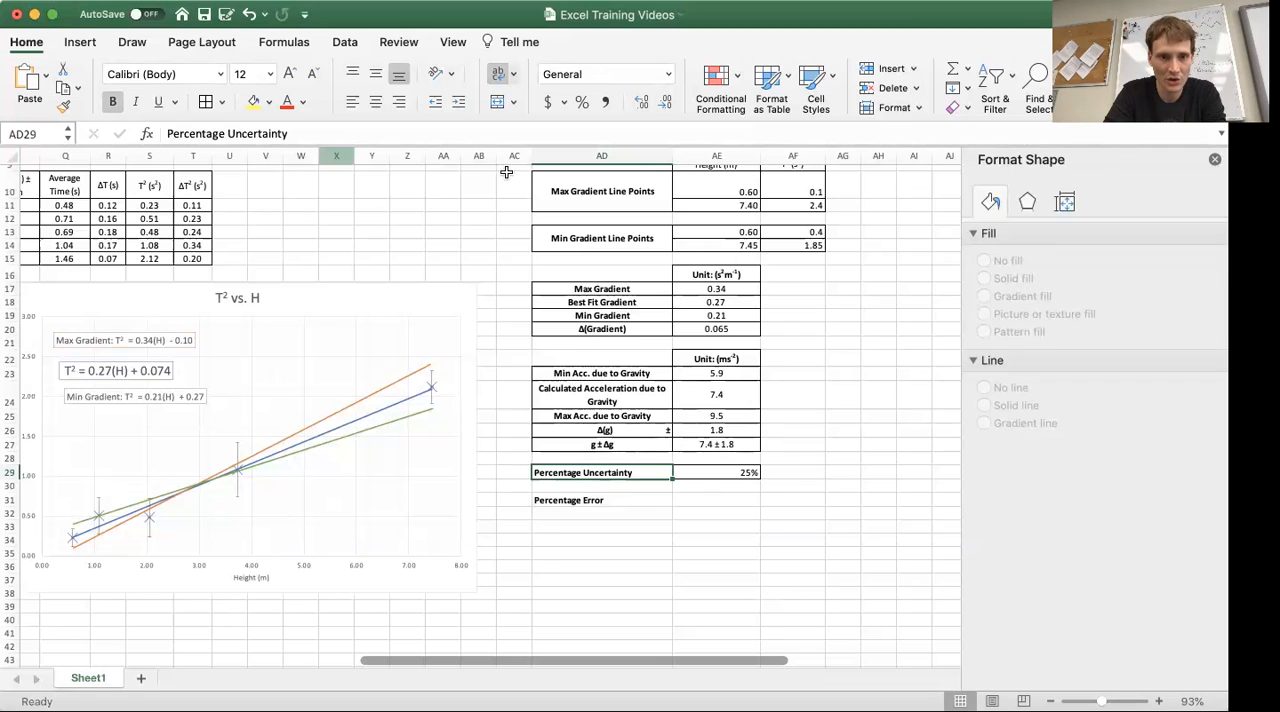
left_click(334, 136)
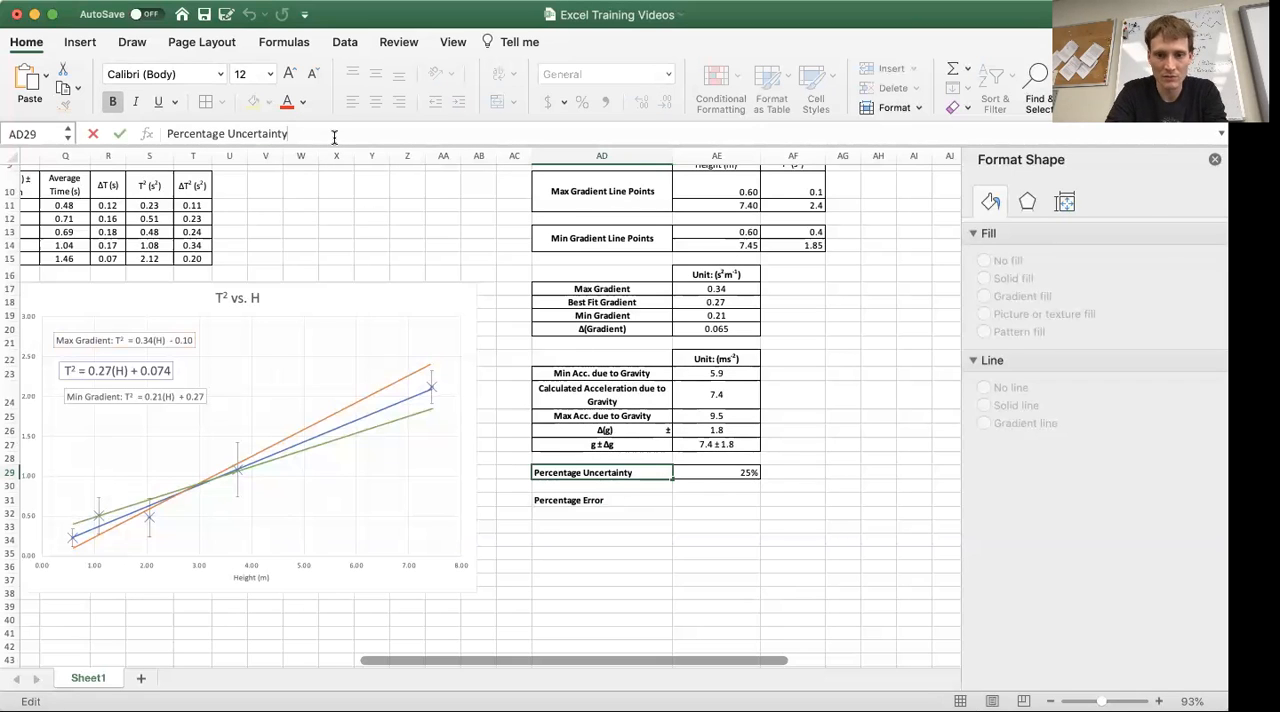
left_click(792, 472)
Centre the percentage uncertainty value horizontally in cell AE29
left_click(735, 475)
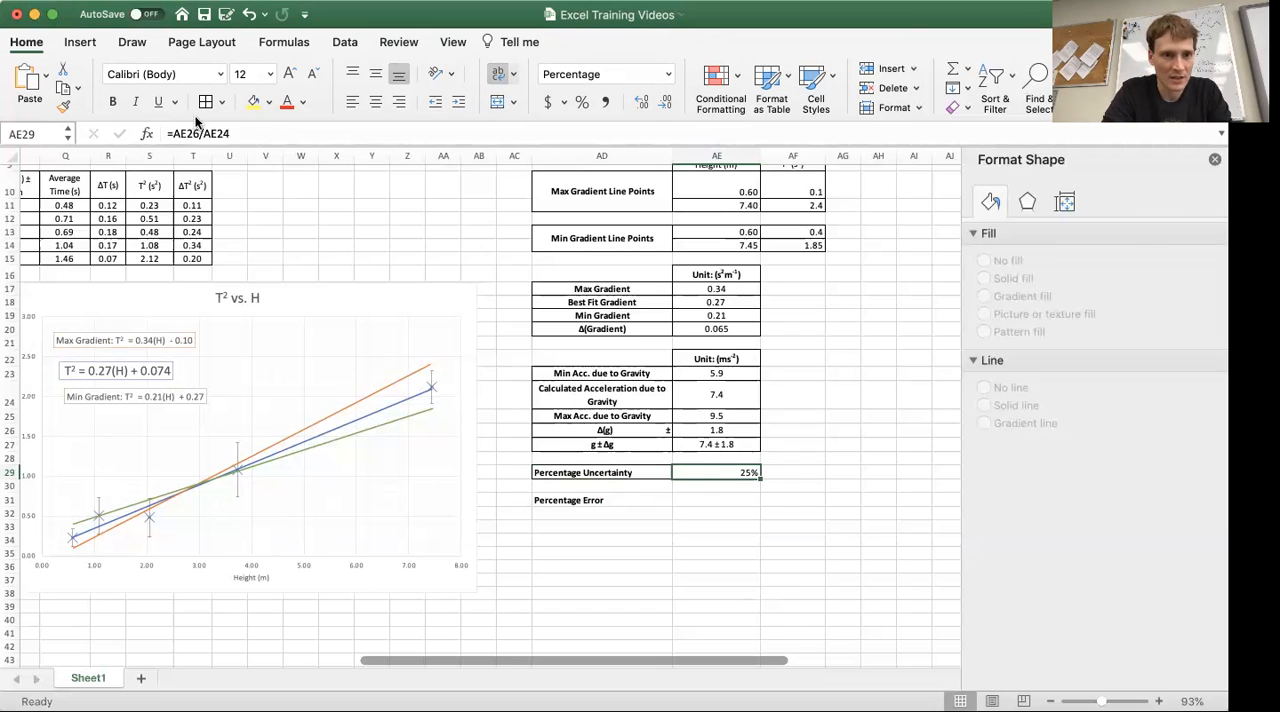
left_click(378, 104)
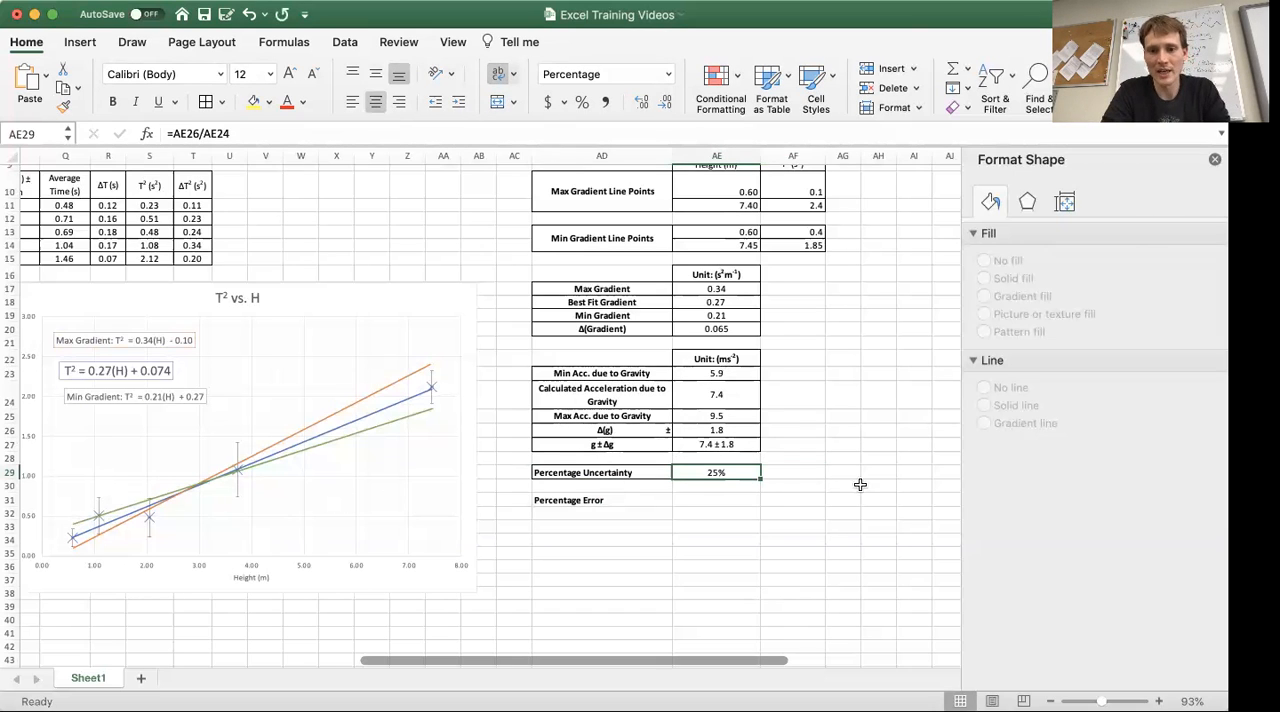
left_click(872, 540)
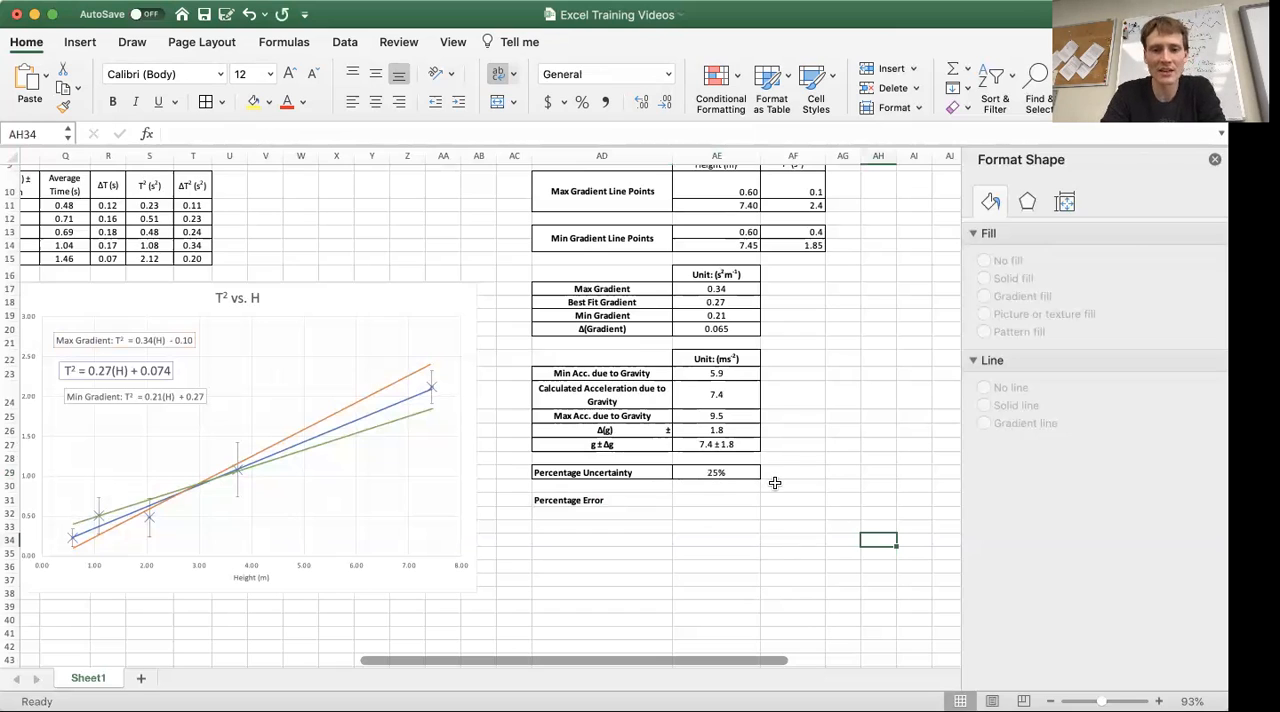
Apply borders to the Percentage Error cells AD31 and AE31
left_click(731, 473)
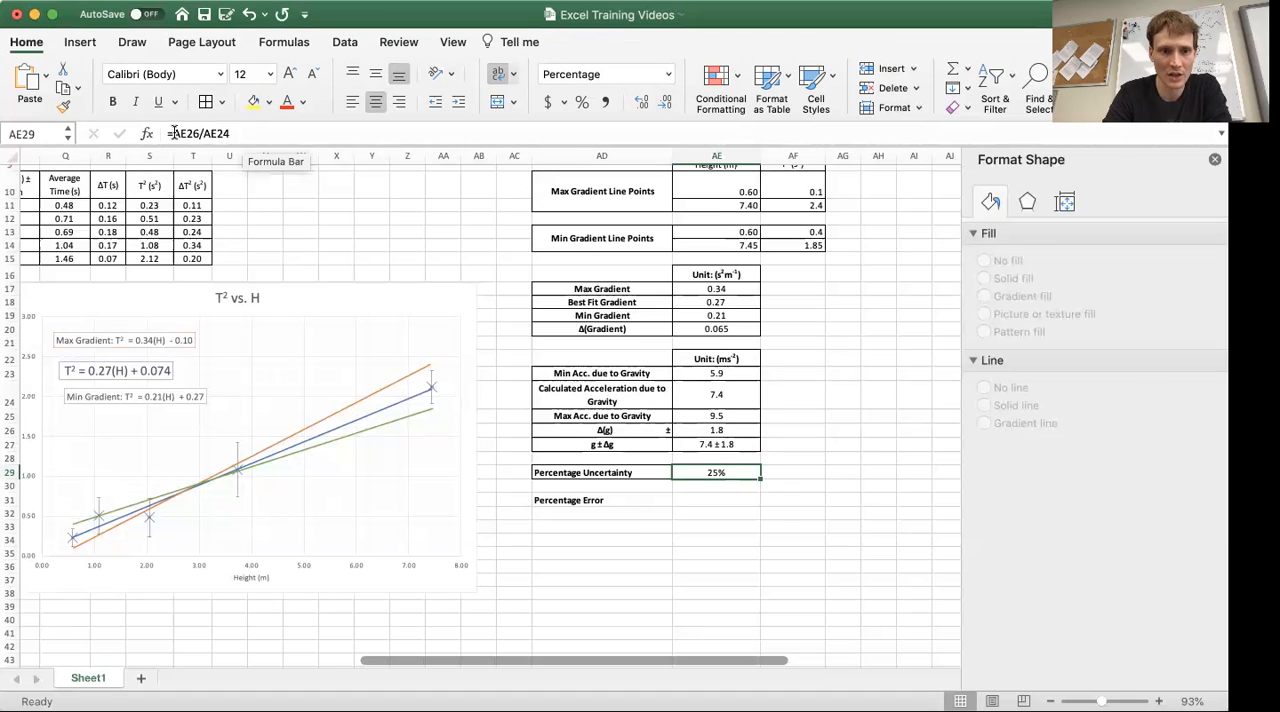
key("Down")
key("Down")
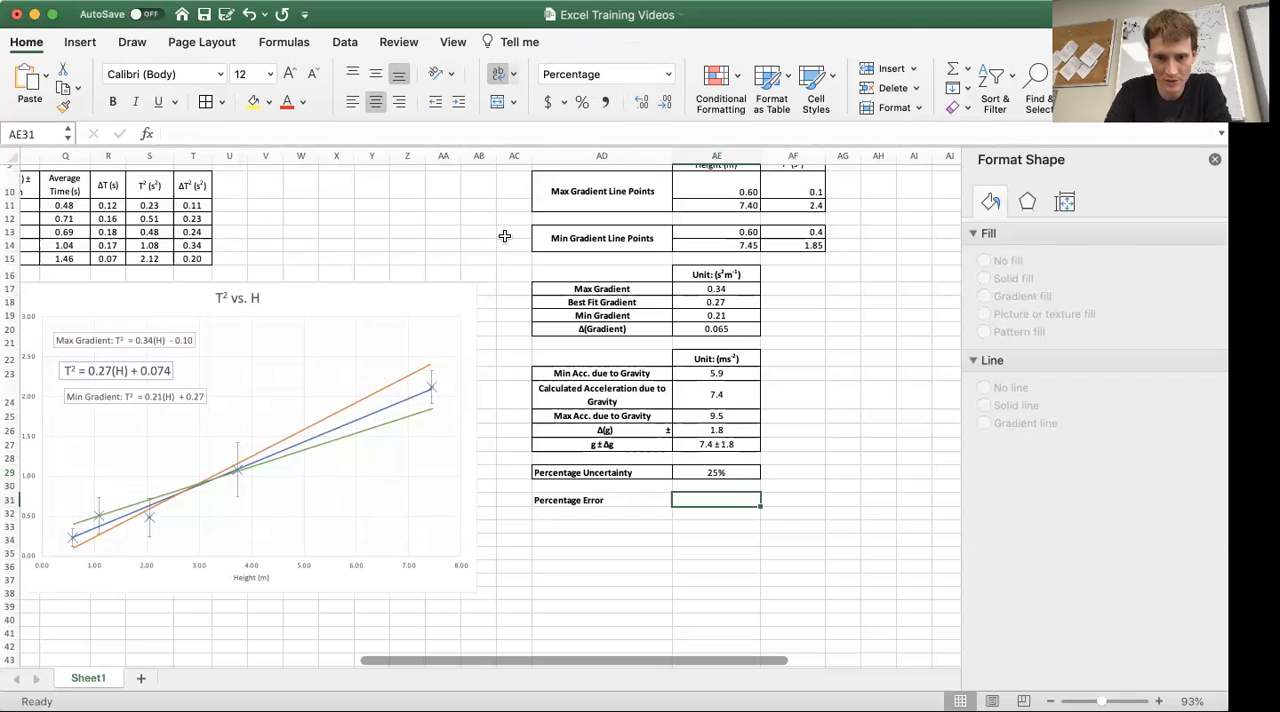
left_click_drag(629, 499, 716, 499)
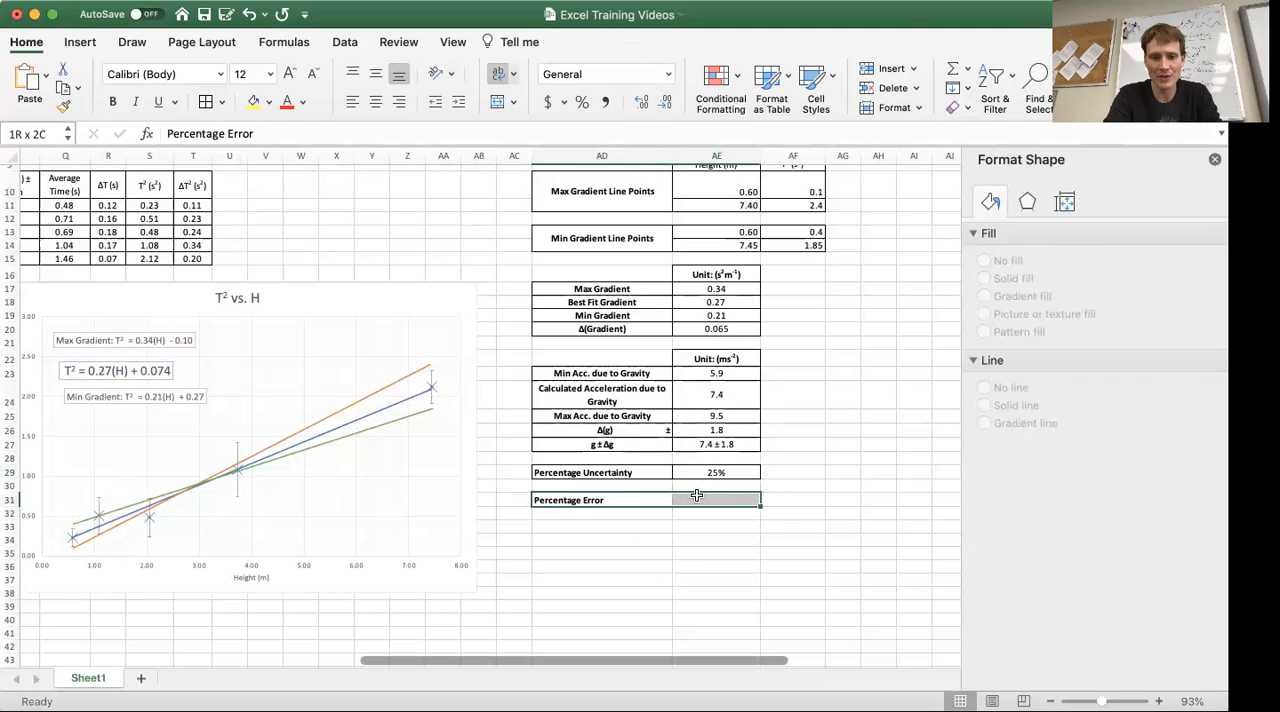
left_click(205, 102)
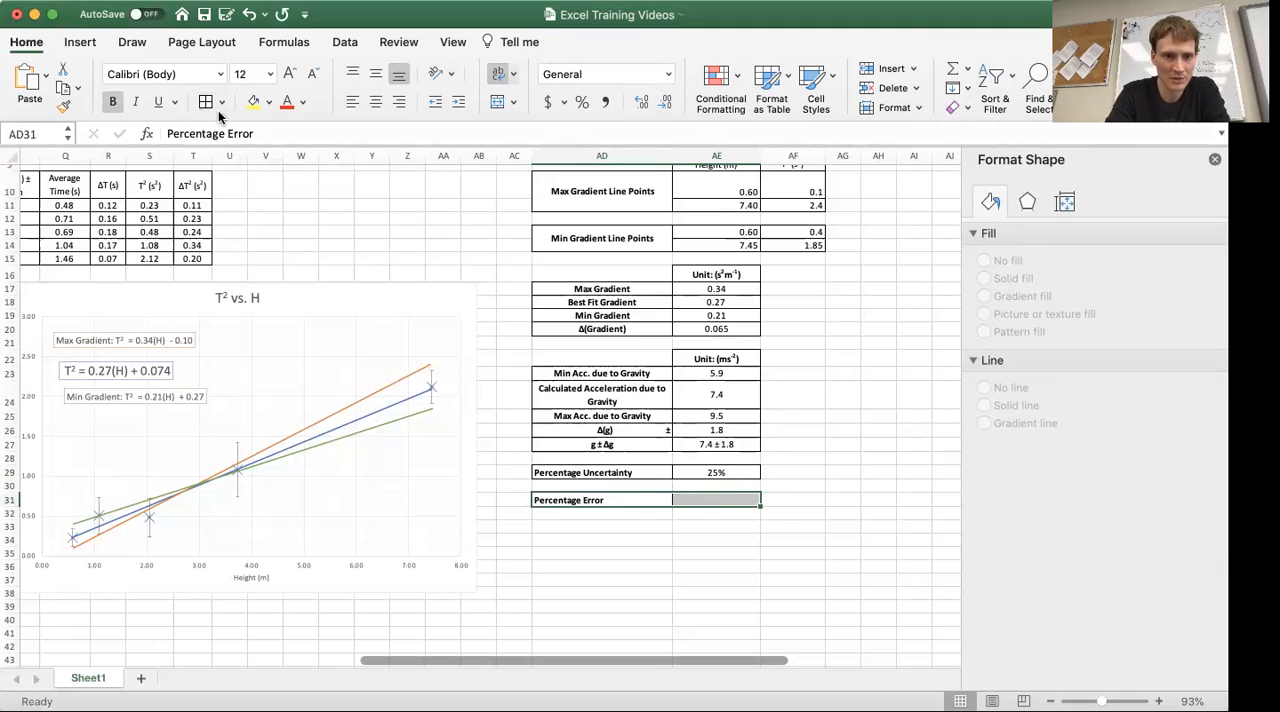
left_click(848, 487)
Calculate the percentage error against the accepted value 9.81 in cell AE31, using =(AE24-9.81)/9.81
left_click(740, 499)
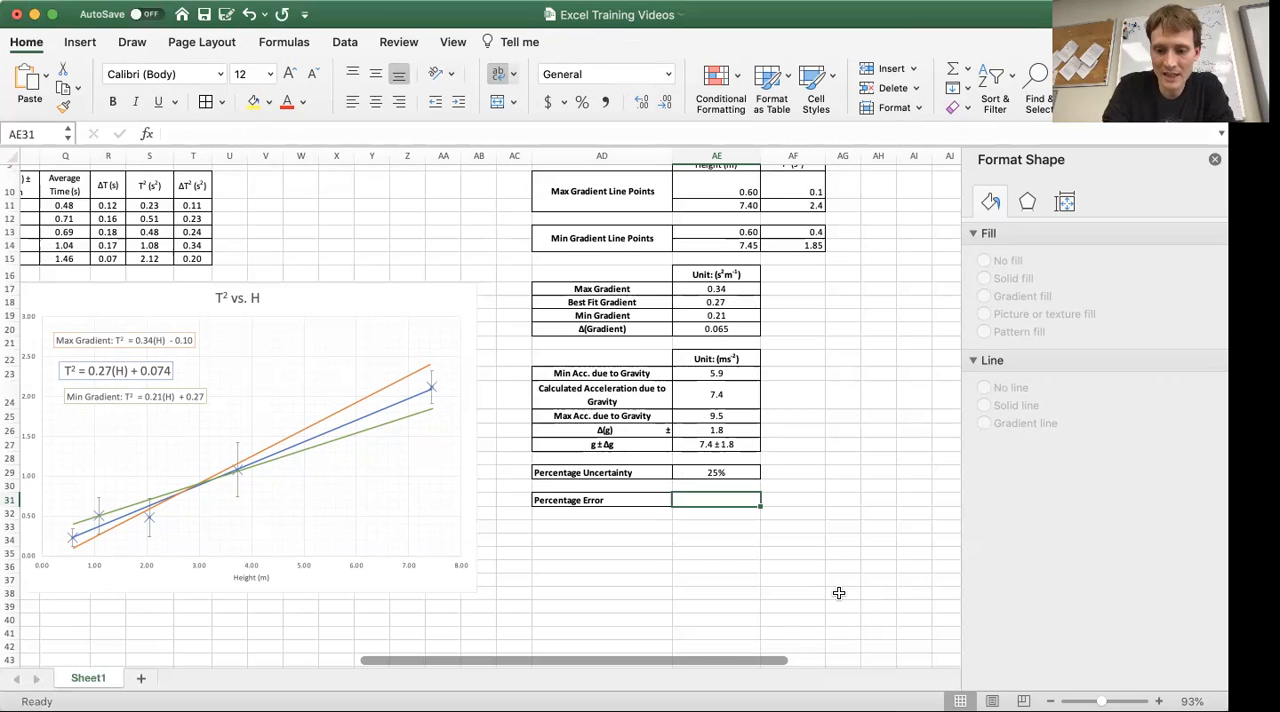
type("=")
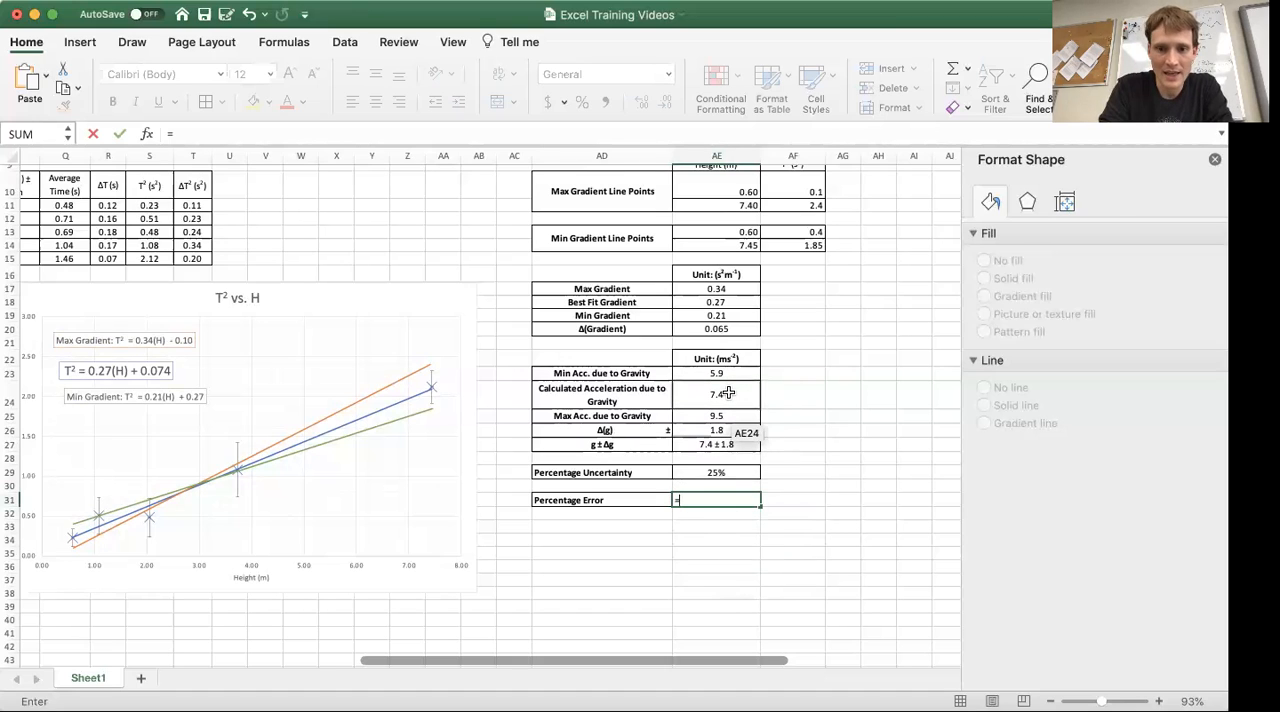
left_click(728, 393)
type("-9.81")
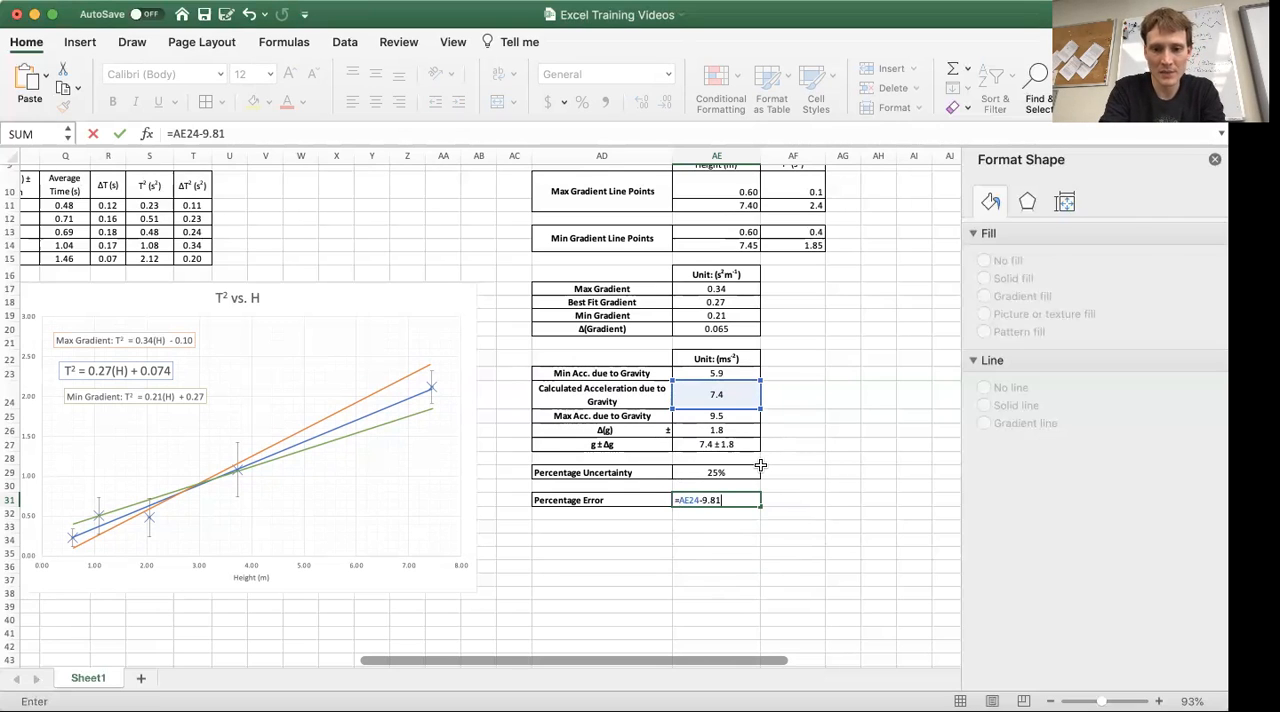
left_click(679, 498)
type("(")
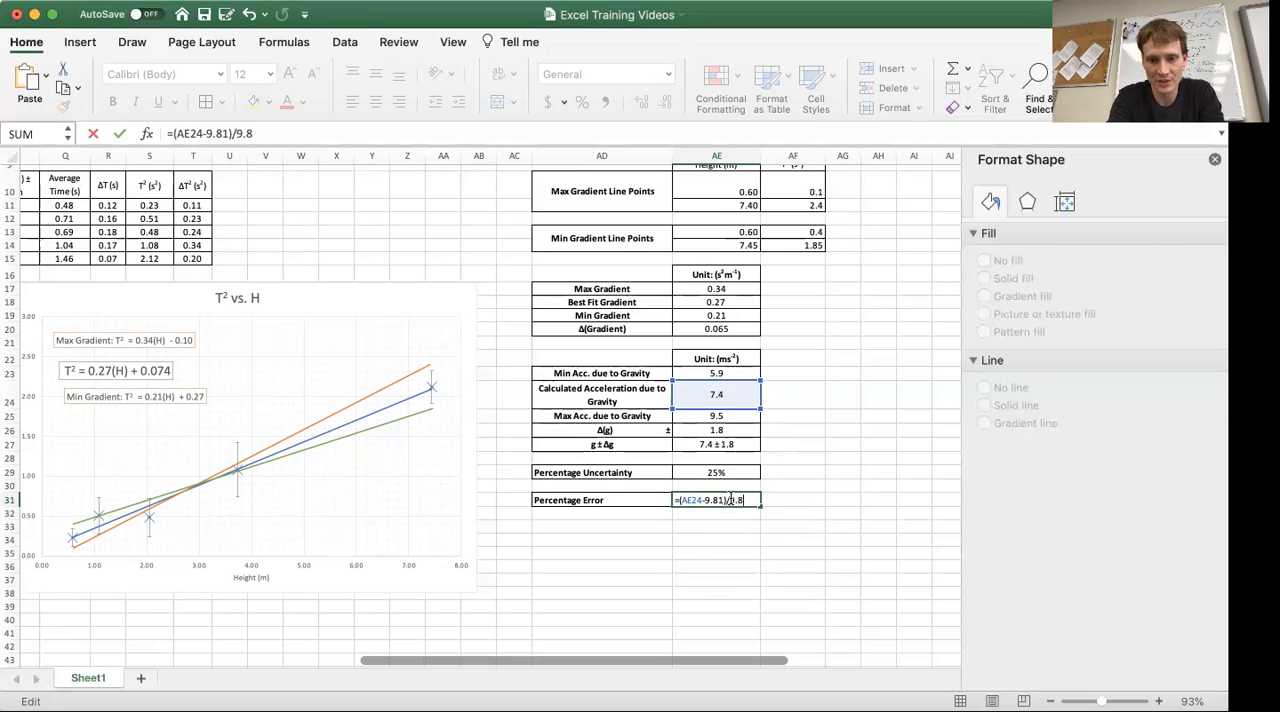
key("Return")
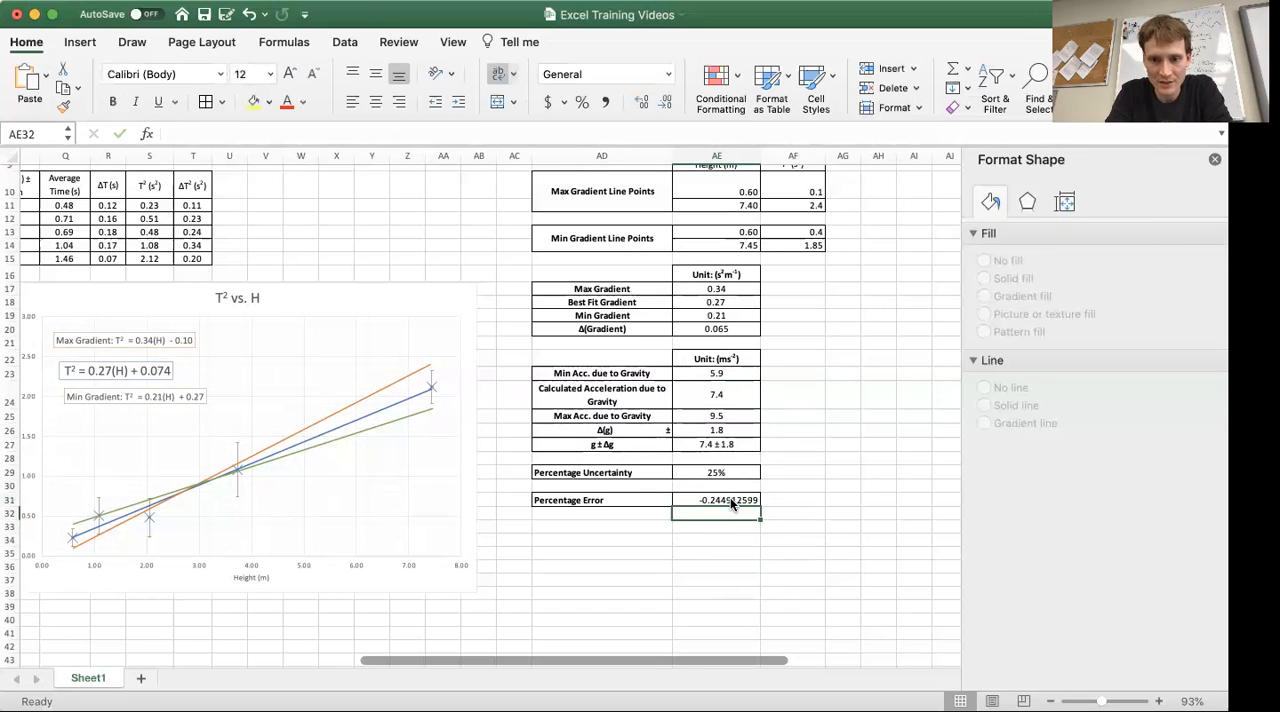
Format the percentage error in cell AE31 as a percentage and centre it horizontally
left_click(731, 504)
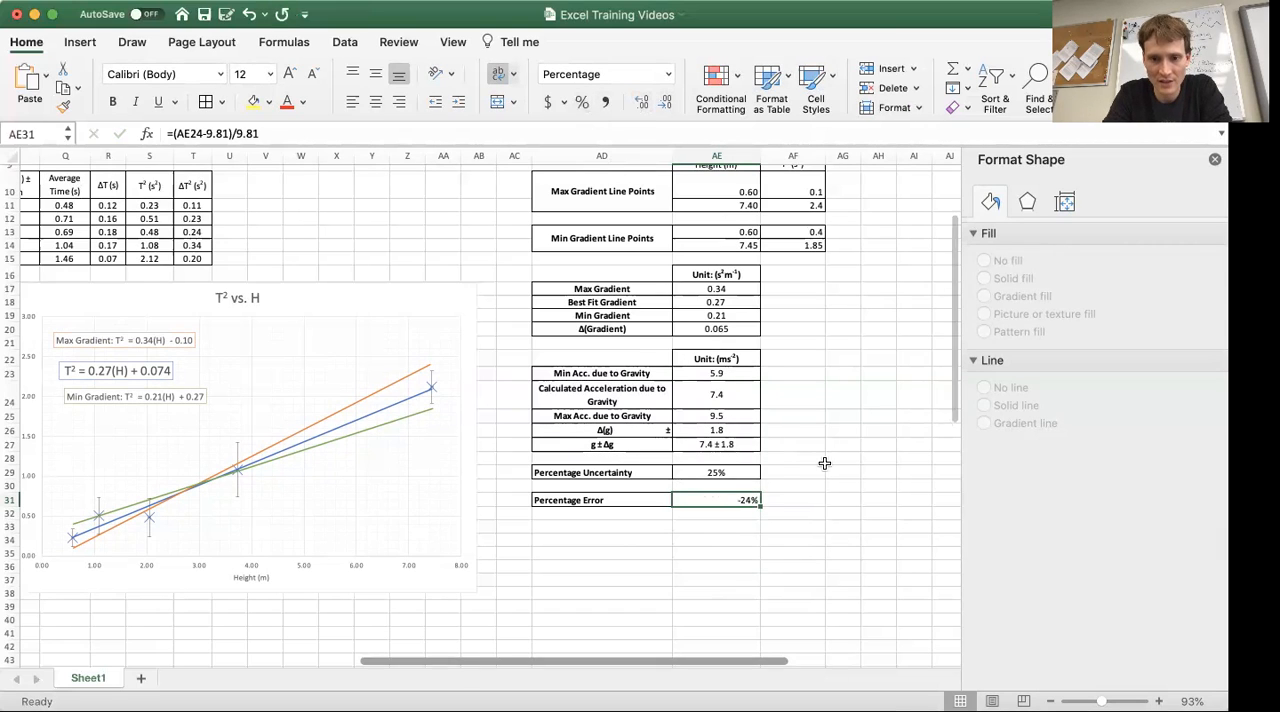
left_click(788, 539)
left_click(732, 502)
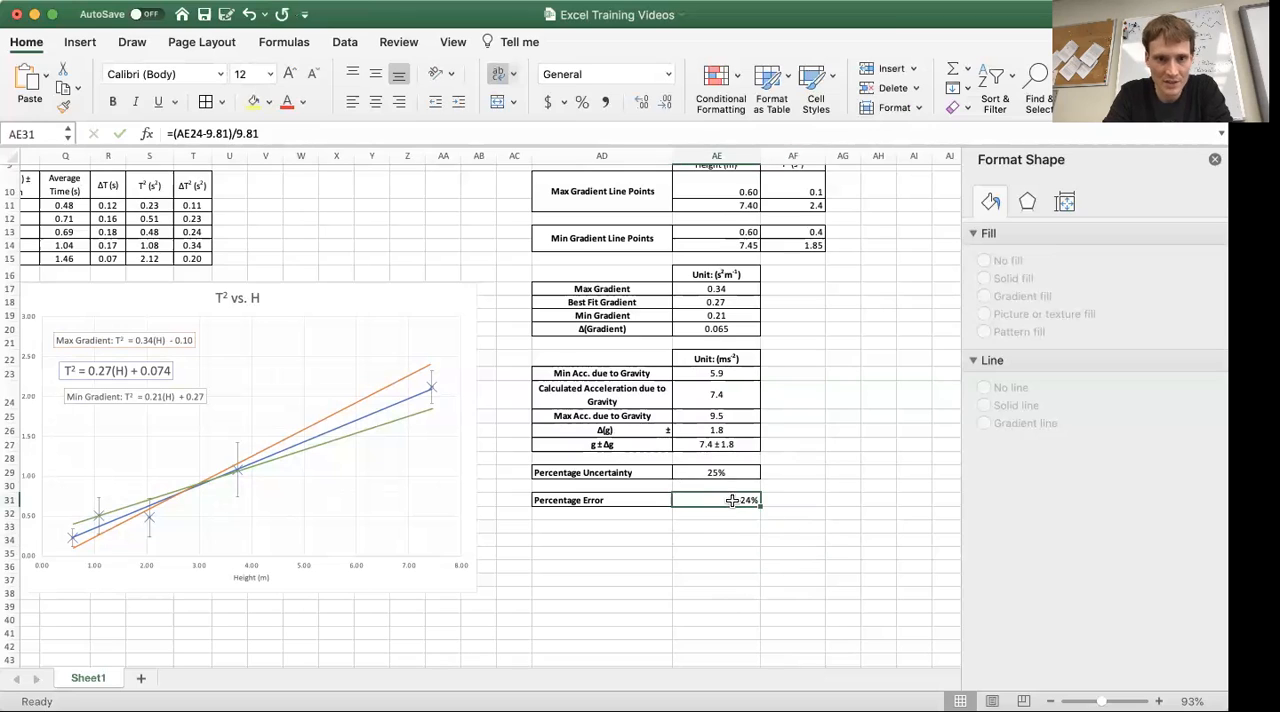
left_click(376, 108)
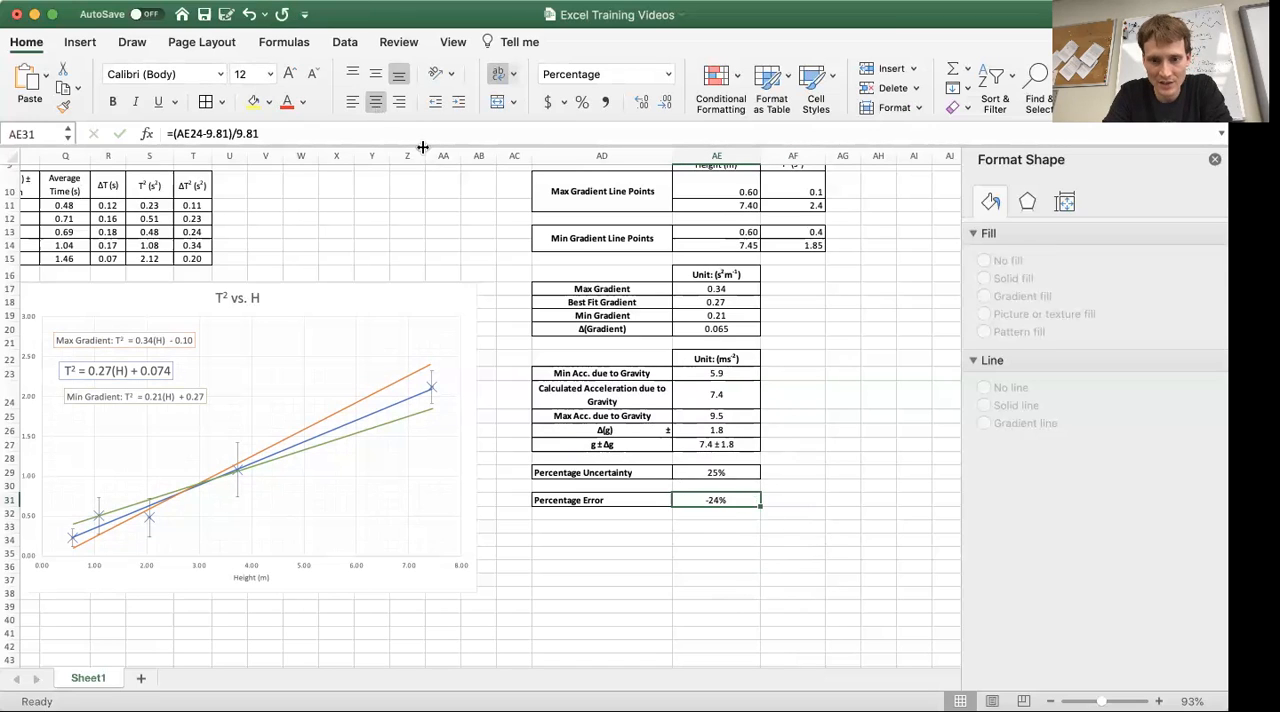
left_click(711, 552)
left_click(718, 499)
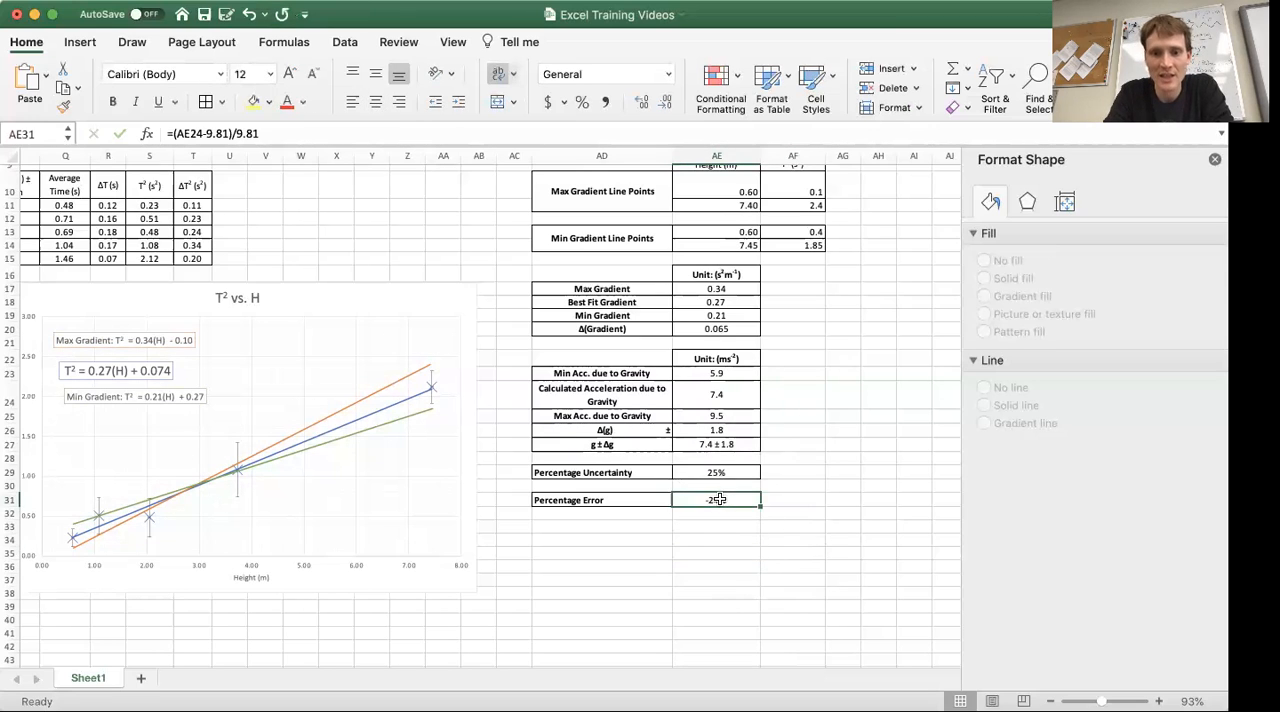
left_click(824, 524)
key("Up")
key("Up")
key("Left")
key("Down")
key("Right")
key("Down")
key("Left")
key("Up")
key("Right")
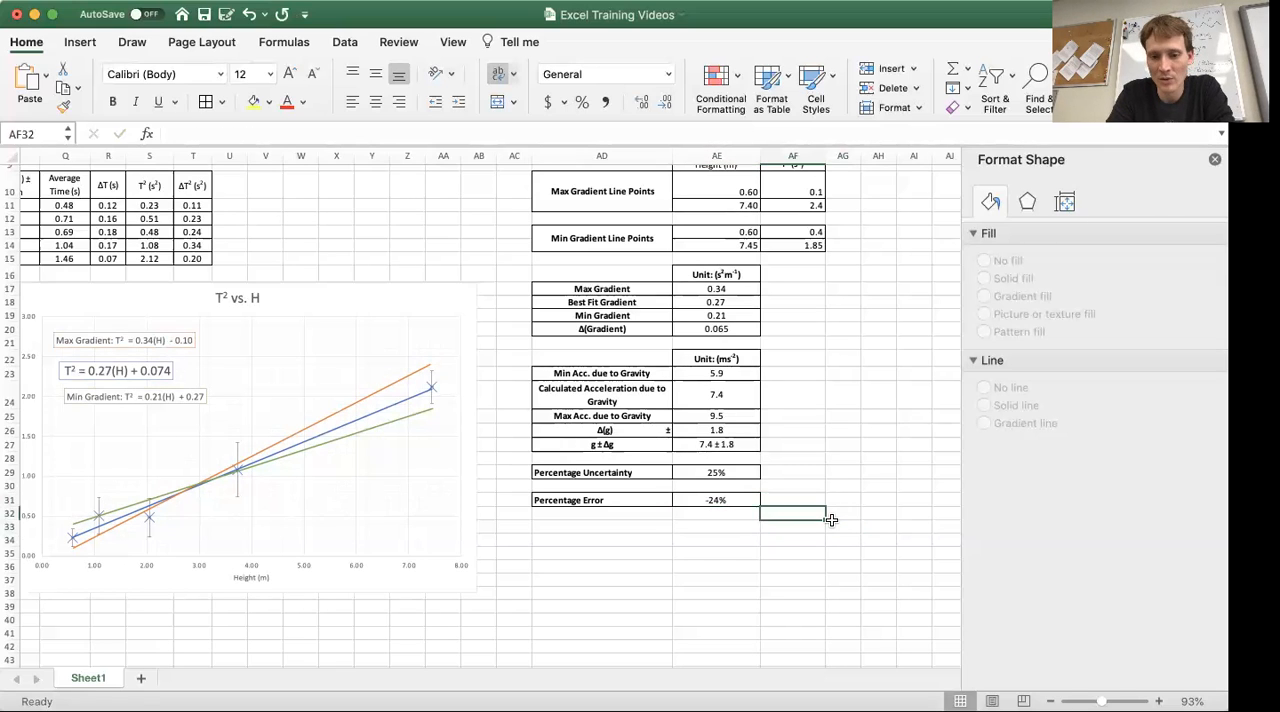
key("Up")
key("Left")
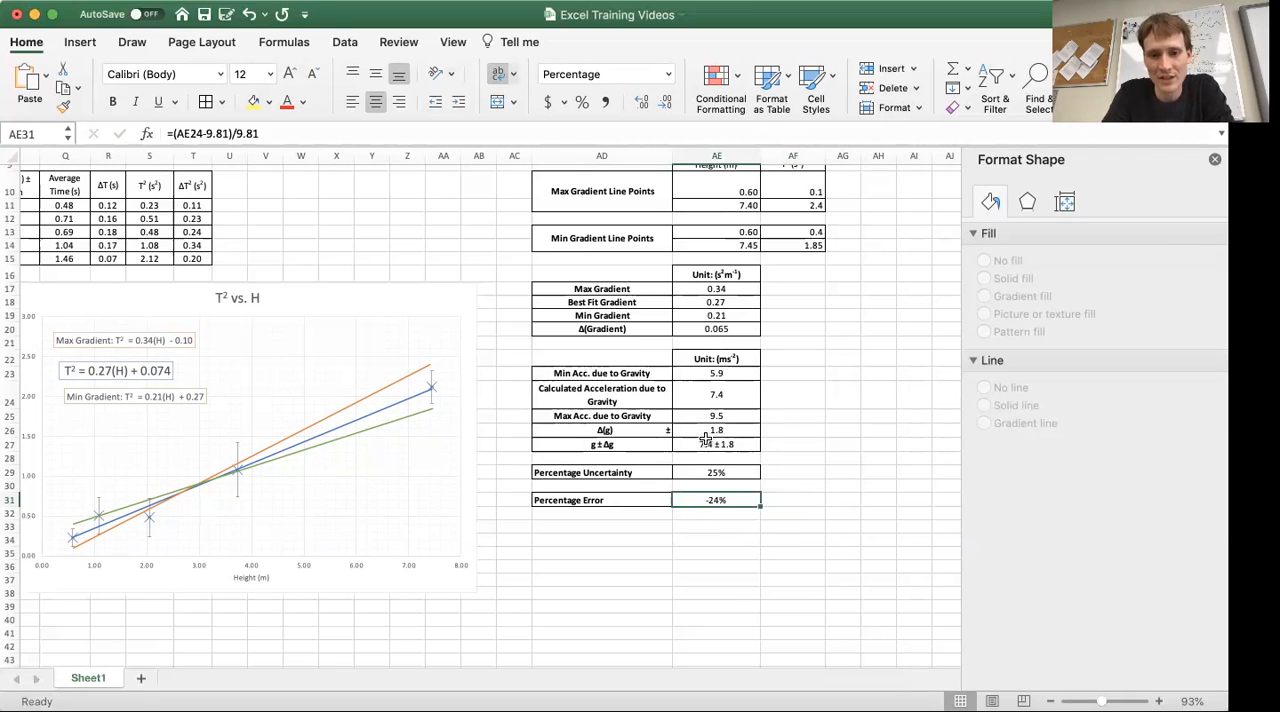
left_click(735, 396)
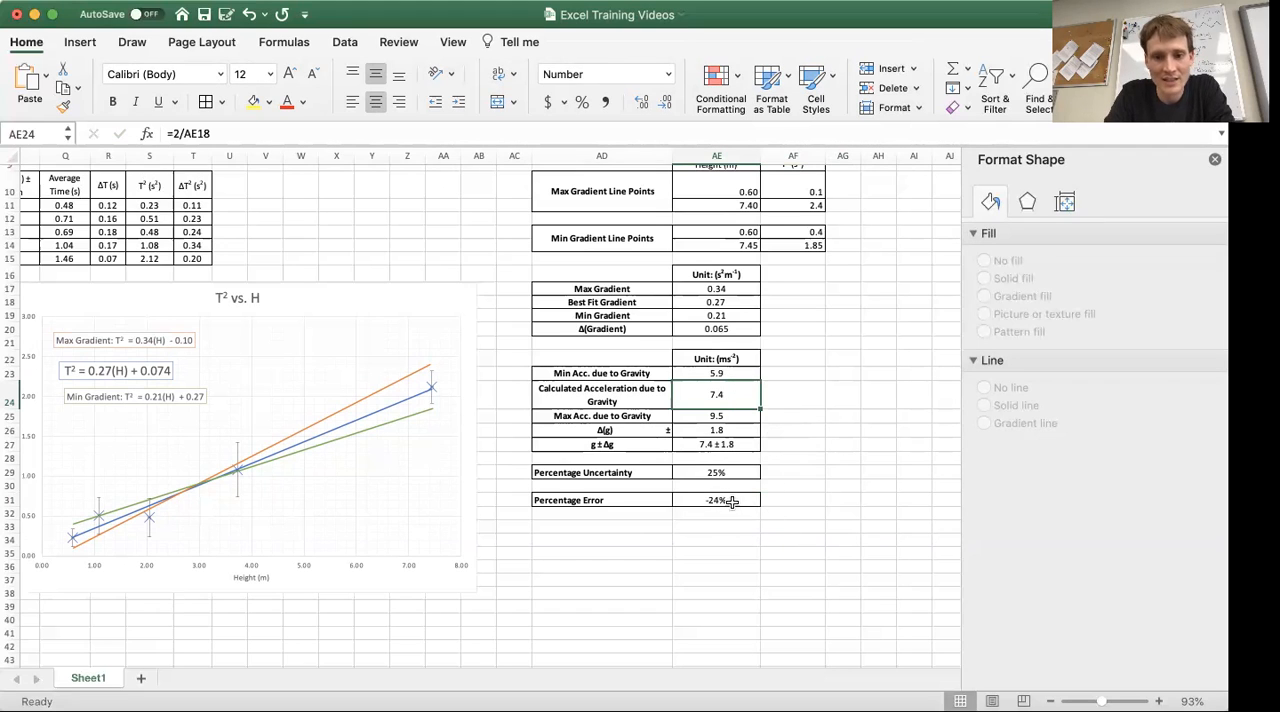
left_click(773, 538)
left_click(796, 514)
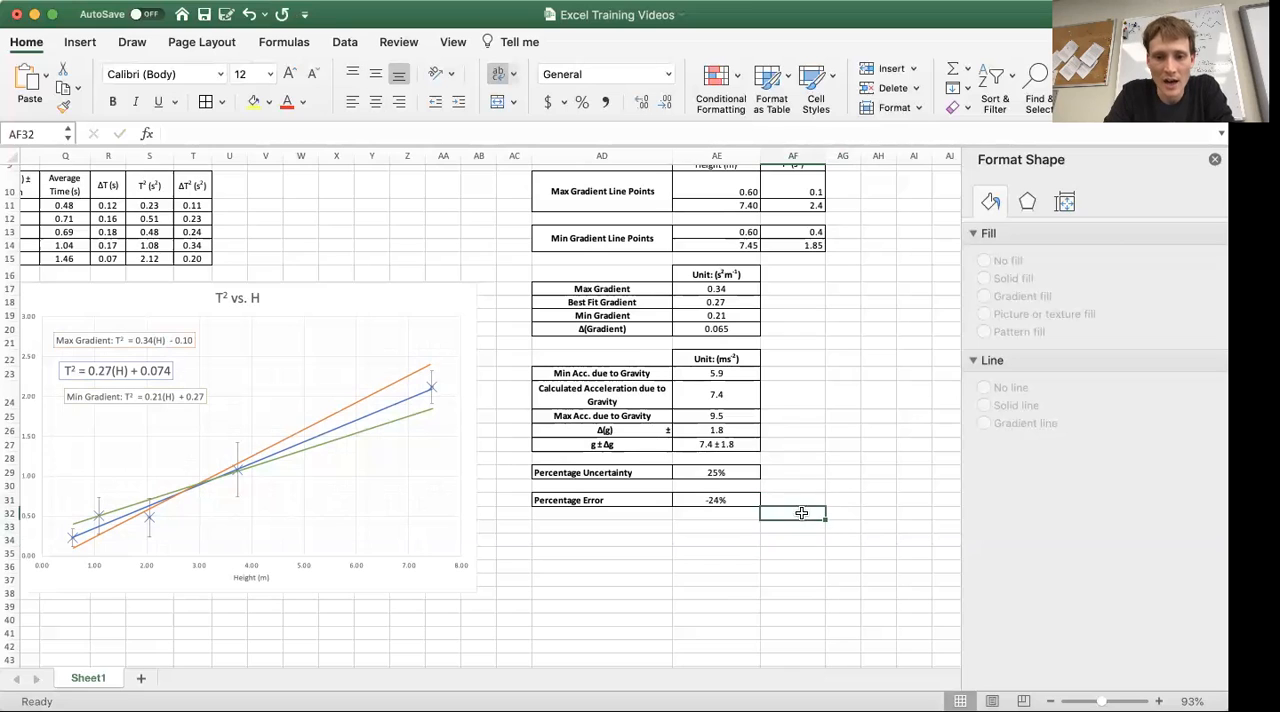
Copy the Percentage Uncertainty and Percentage Error block in AD29:AE31
left_click(566, 487)
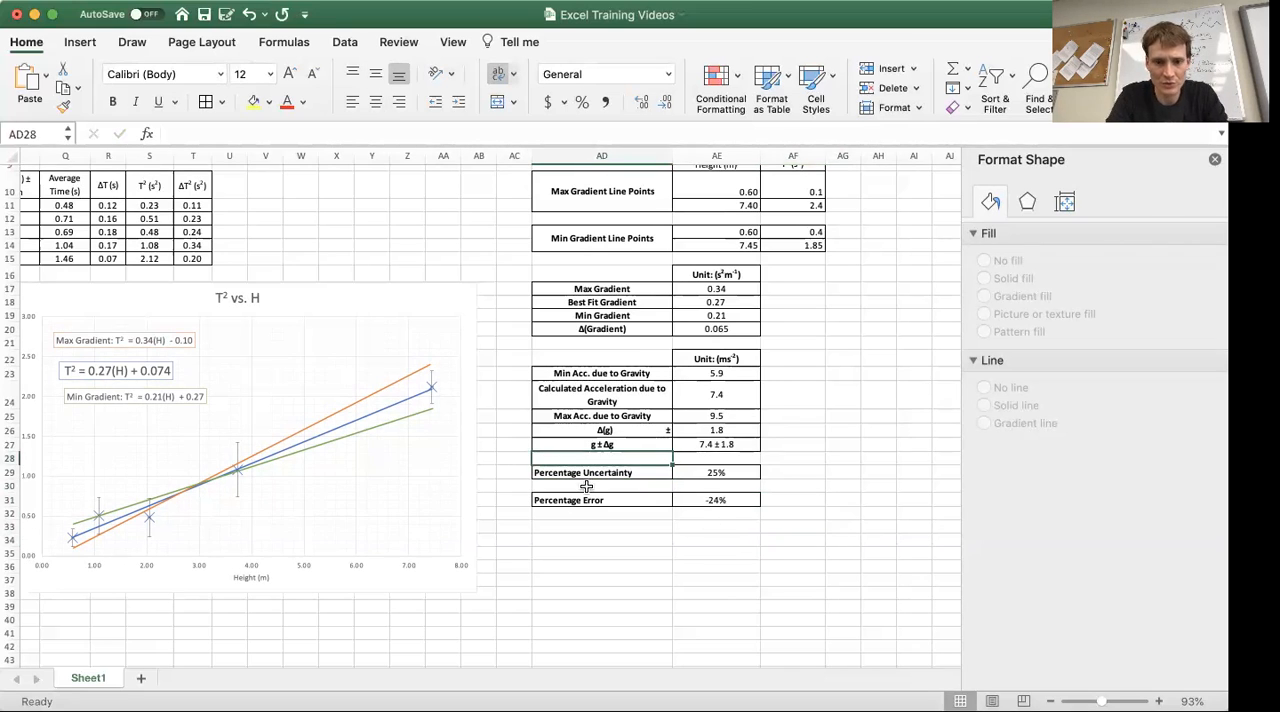
left_click_drag(650, 474, 691, 495)
key("ctrl+c")
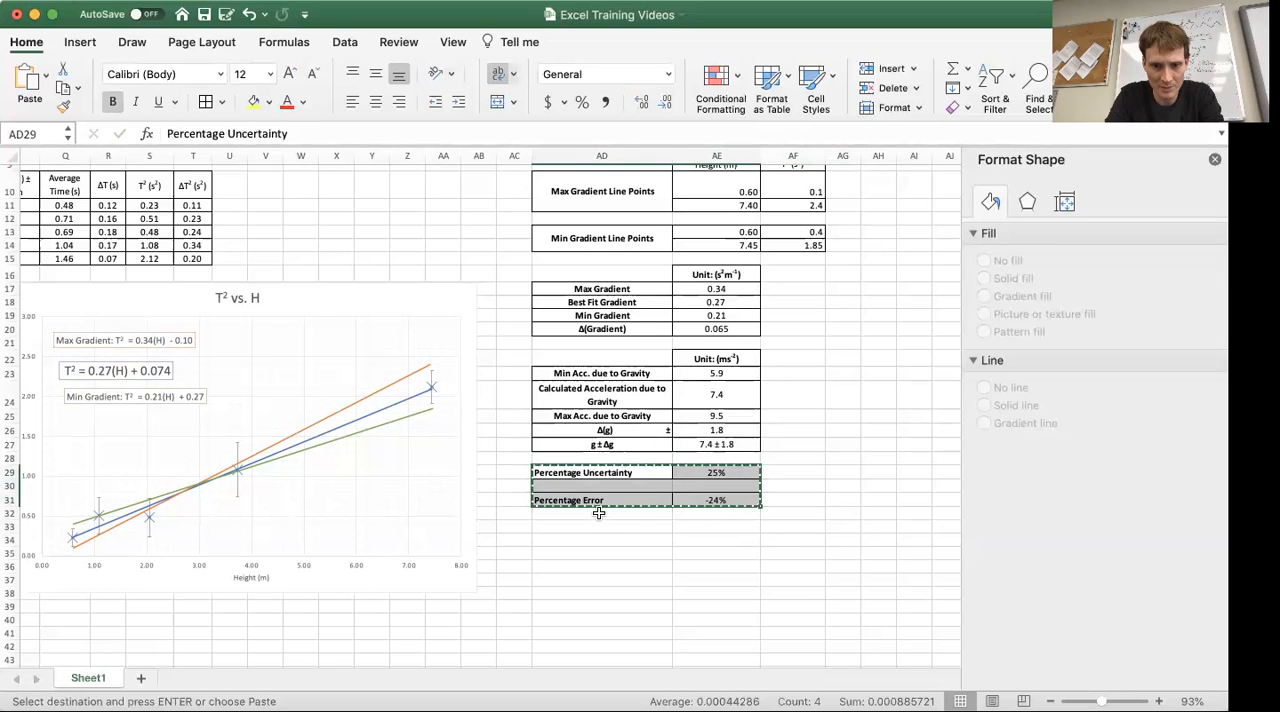
left_click(598, 513)
key("super+v")
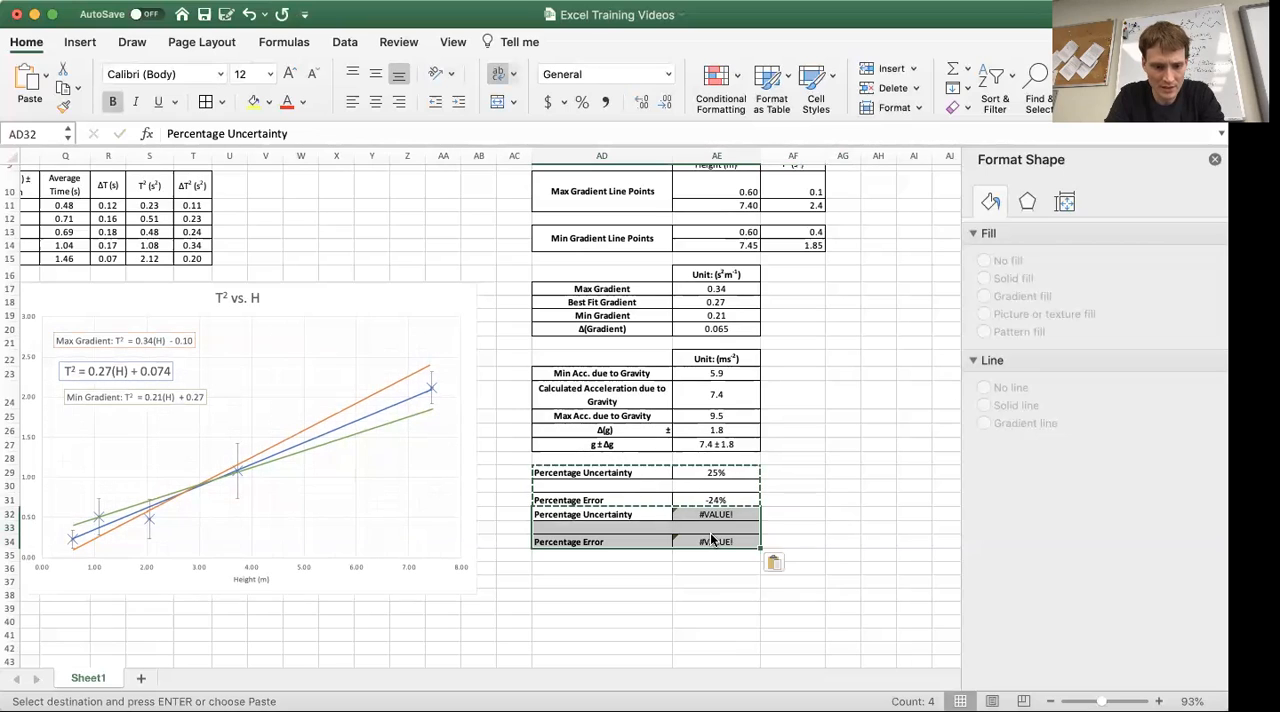
key("super+z")
Paste the copied percentage block starting at AD30 and clear the leftover contents of AD29 and AE29
left_click(606, 483)
key("Return")
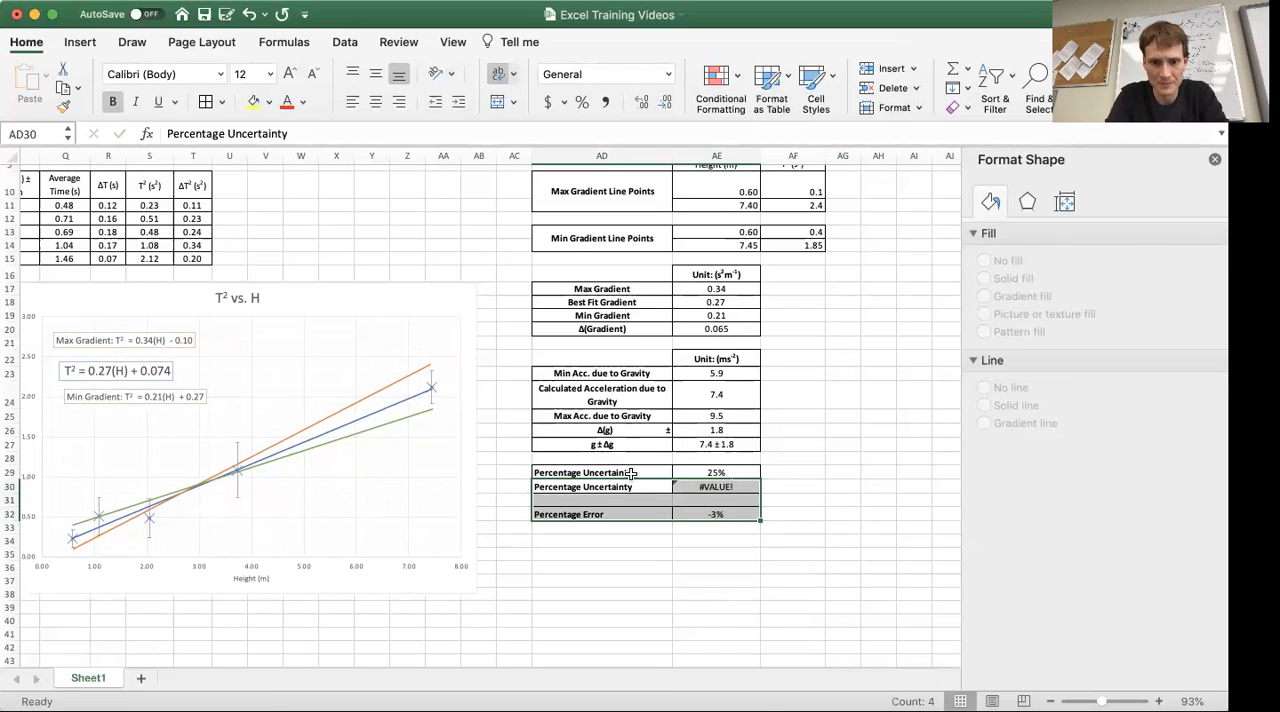
left_click(632, 472)
key("Delete")
key("Right")
key("Delete")
key("Right")
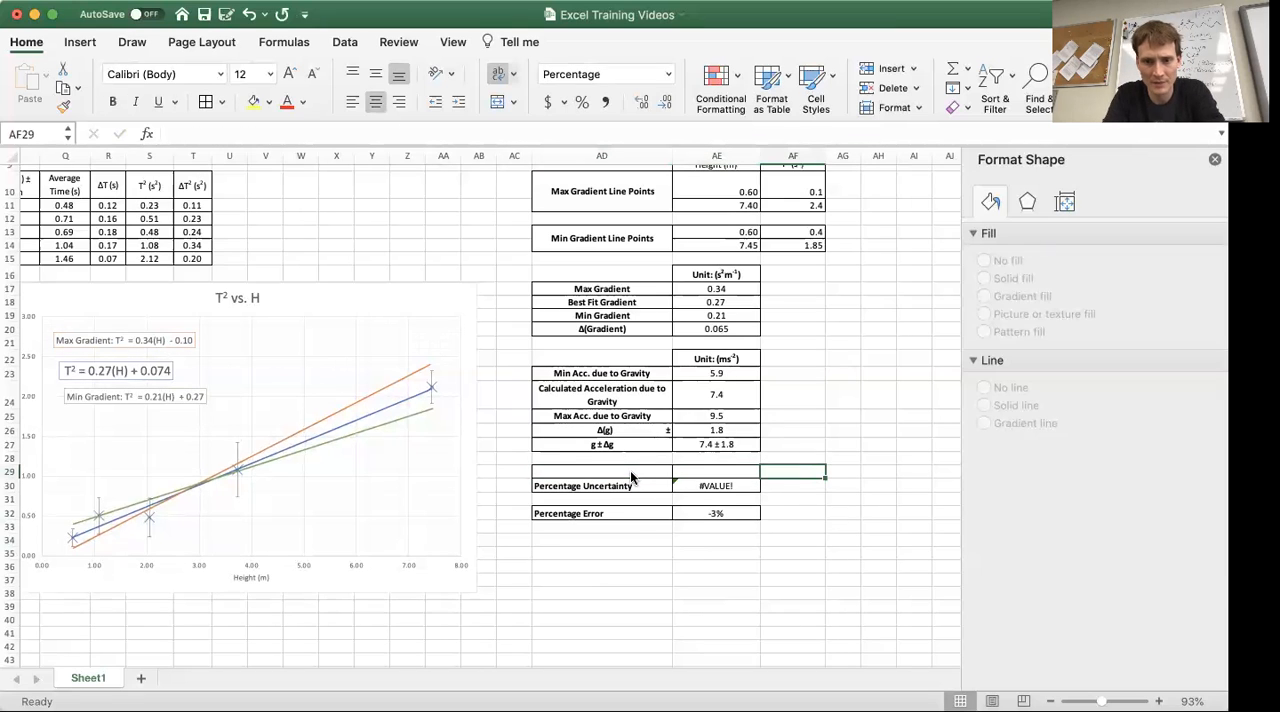
Remove the borders from AD29:AE32 and reapply them to the Percentage Uncertainty and Percentage Error rows, AD30:AE30 and AD32:AE32
left_click(709, 515)
left_click_drag(709, 515, 600, 470)
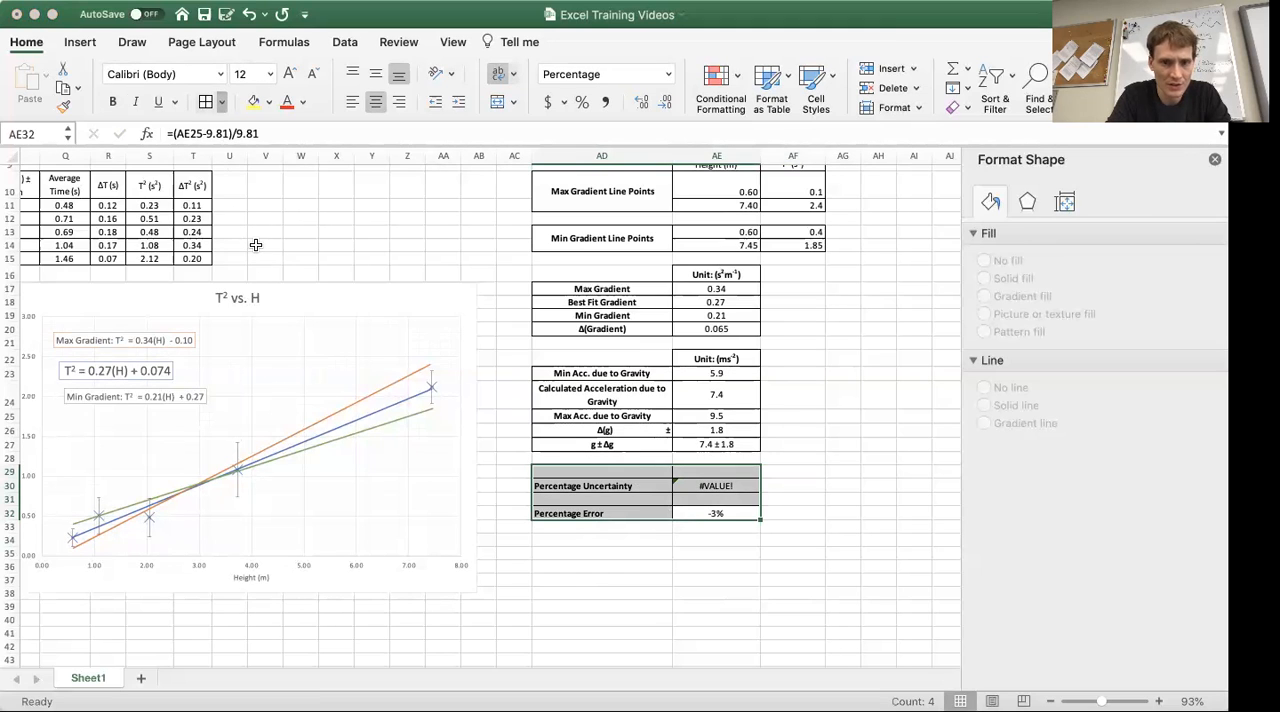
left_click(763, 552)
left_click_drag(666, 486, 702, 484)
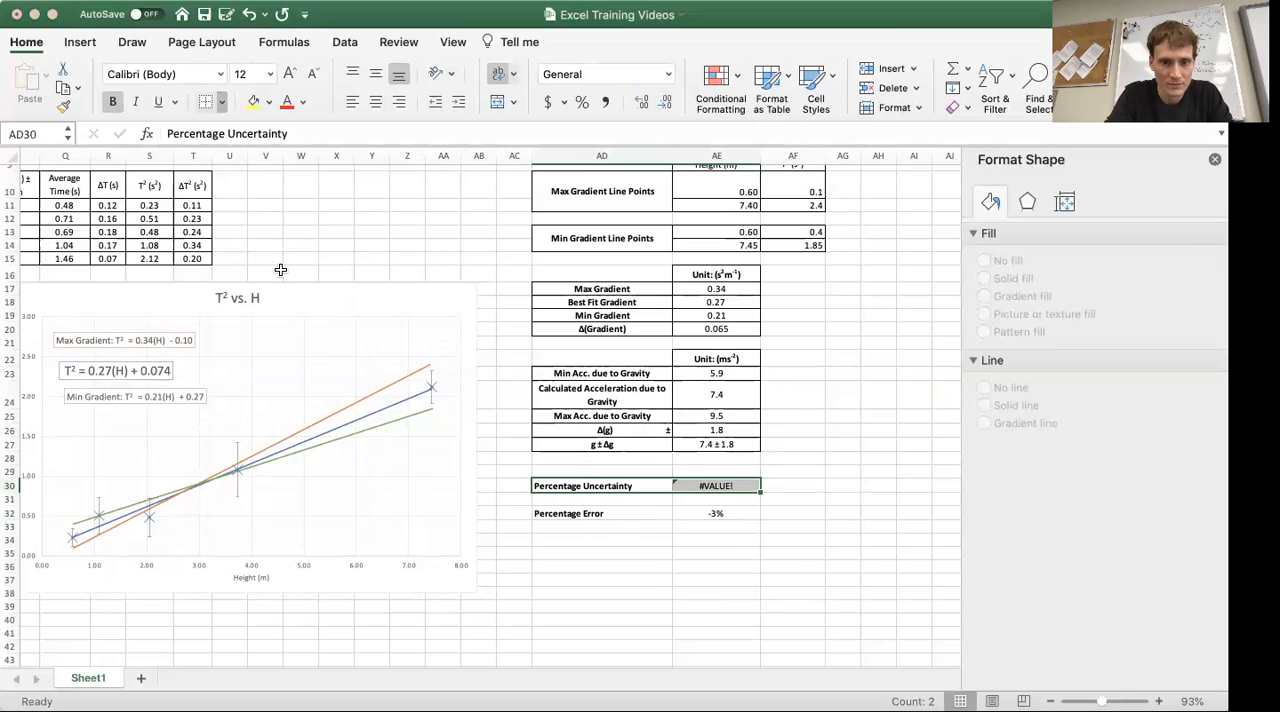
left_click_drag(706, 516, 600, 513)
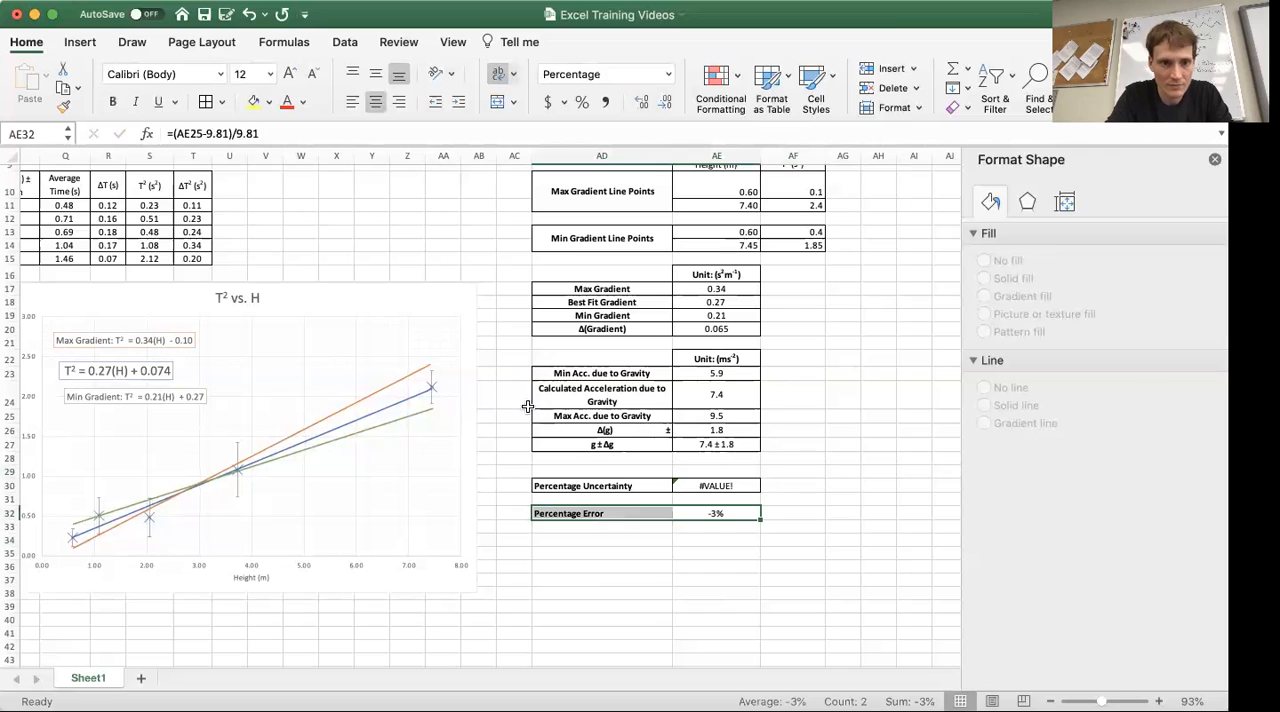
Rewrite the percentage uncertainty formula in AE30 as =AE26/AE24, dividing Δ(g) by the calculated acceleration due to gravity
left_click(720, 485)
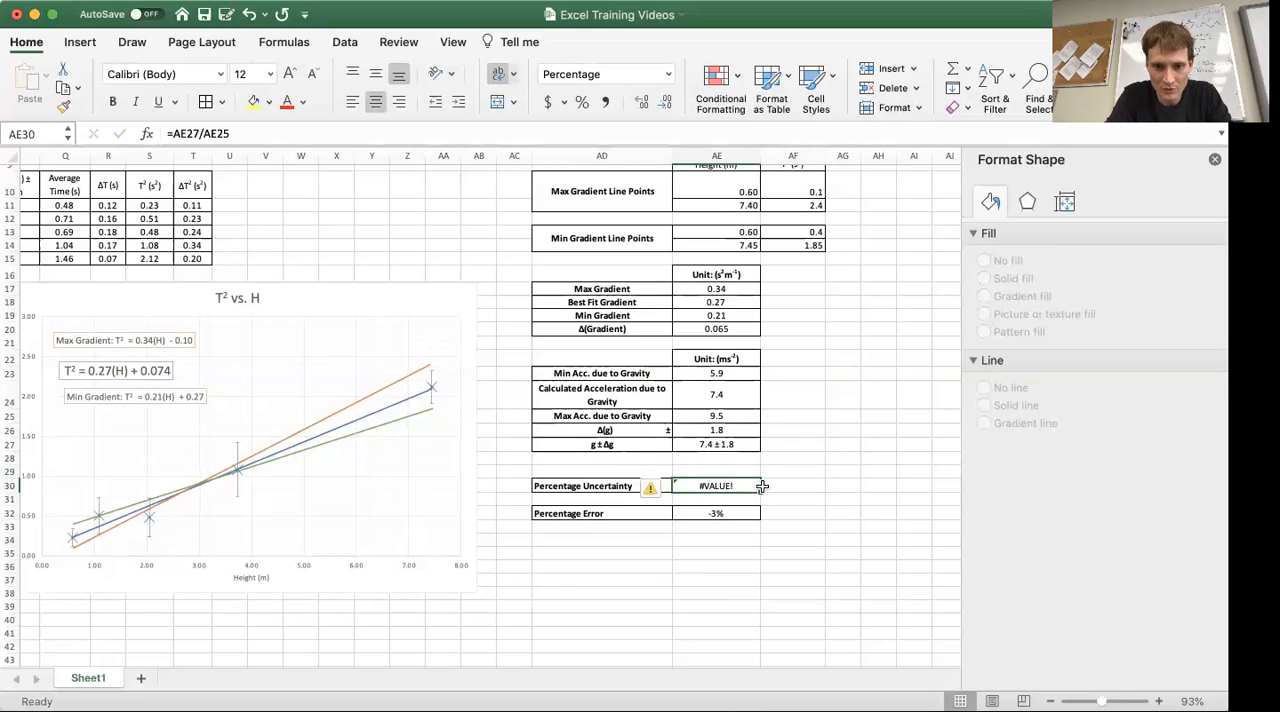
left_click(218, 133)
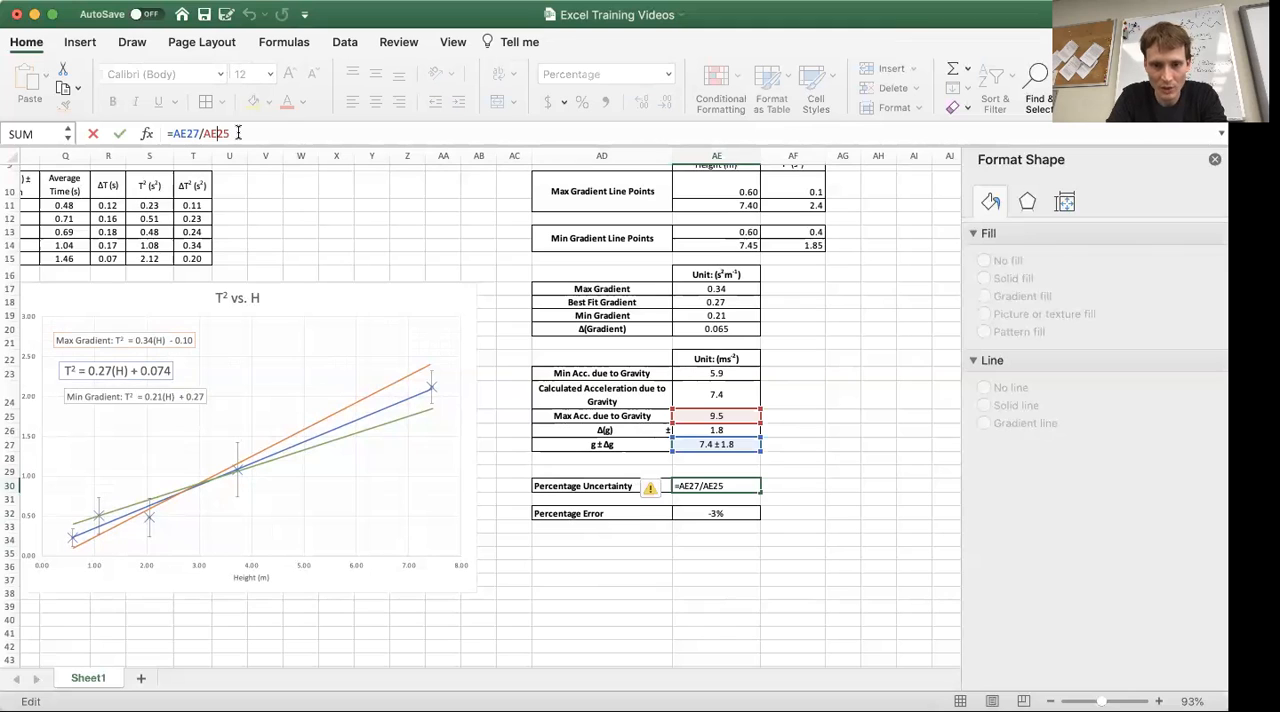
key("BackSpace")
key("BackSpace")
key("BackSpace")
key("BackSpace")
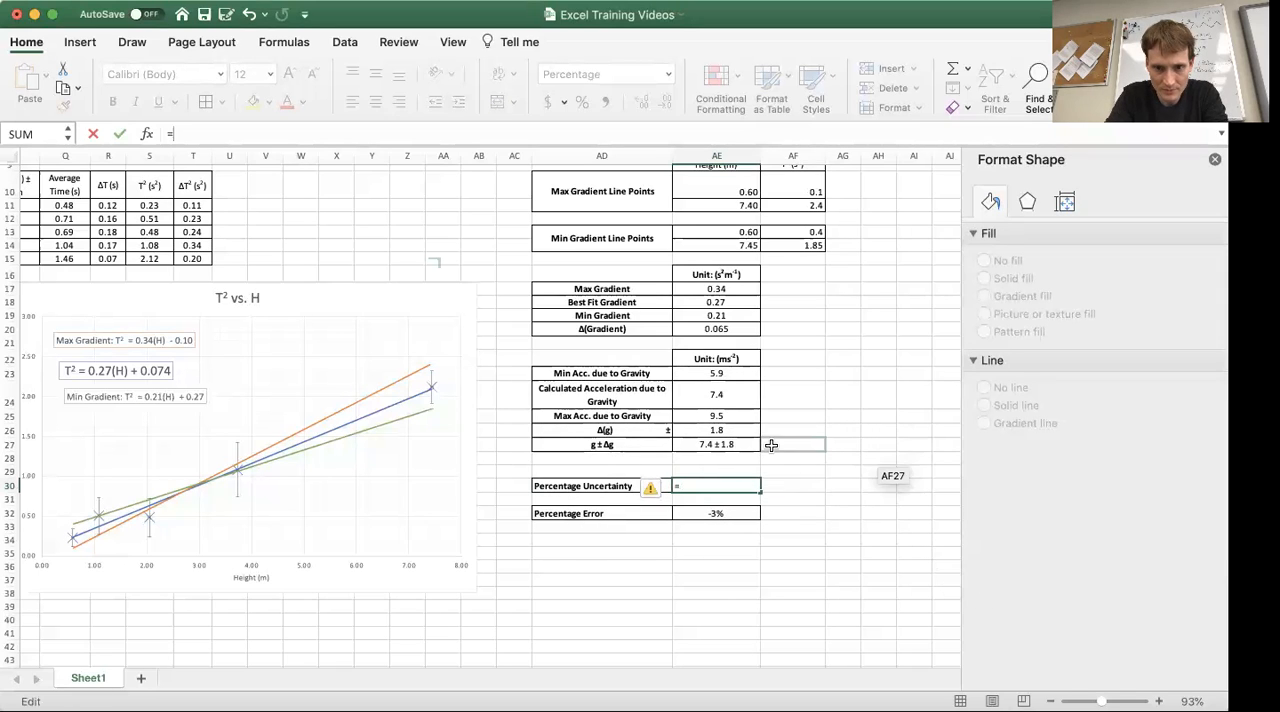
left_click(731, 430)
type("/")
left_click(715, 394)
key("Return")
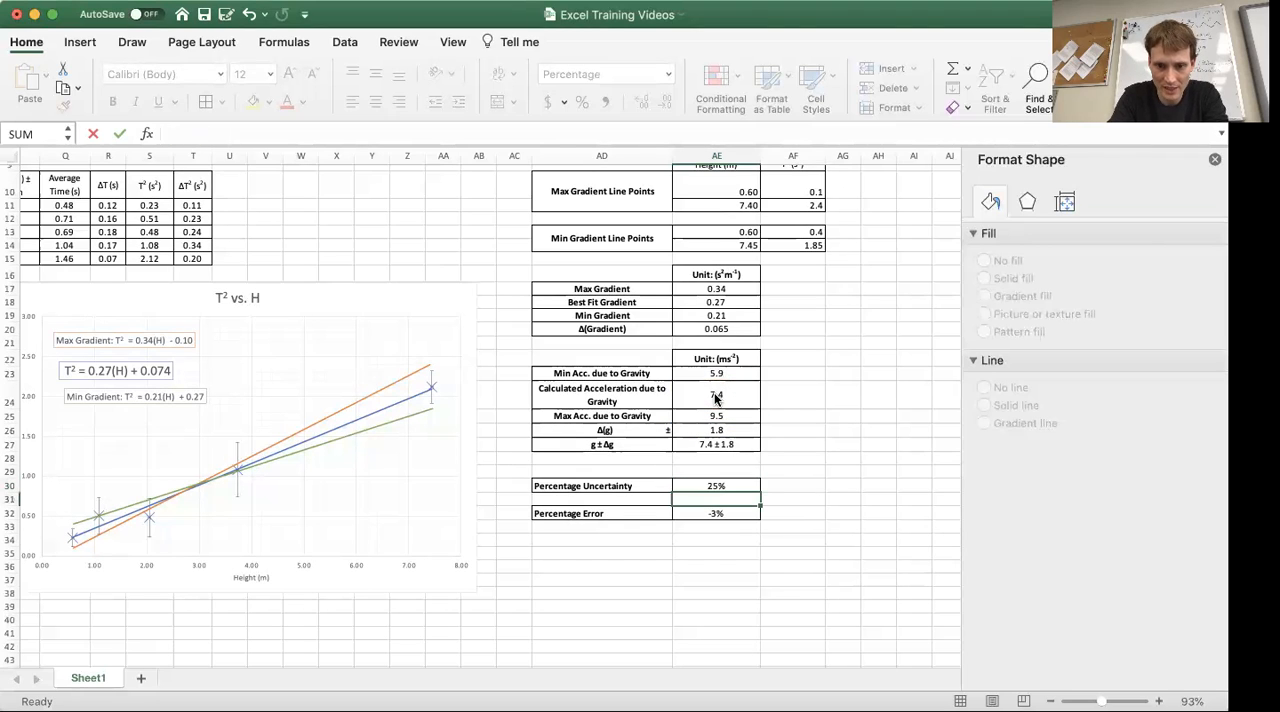
Correct the percentage error formula in AE32 to =(AE24-9.81)/9.81
key("Down")
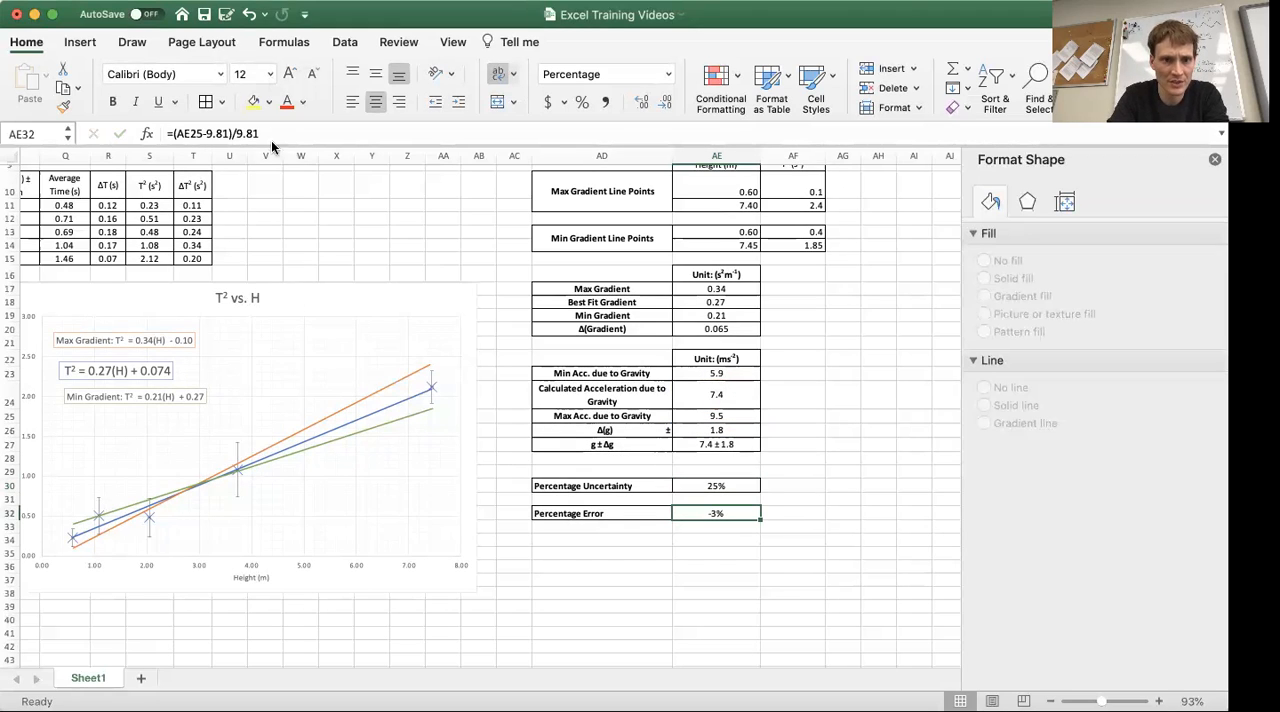
left_click(270, 138)
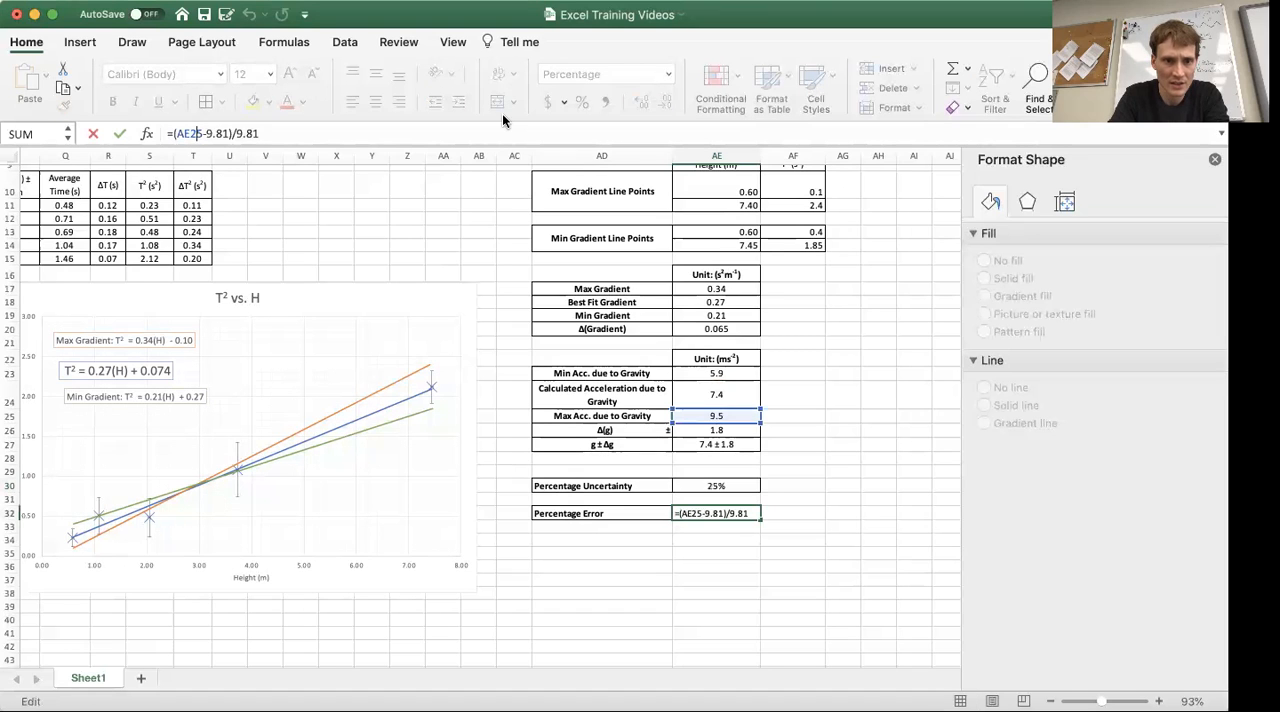
key("BackSpace")
type("4")
key("Return")
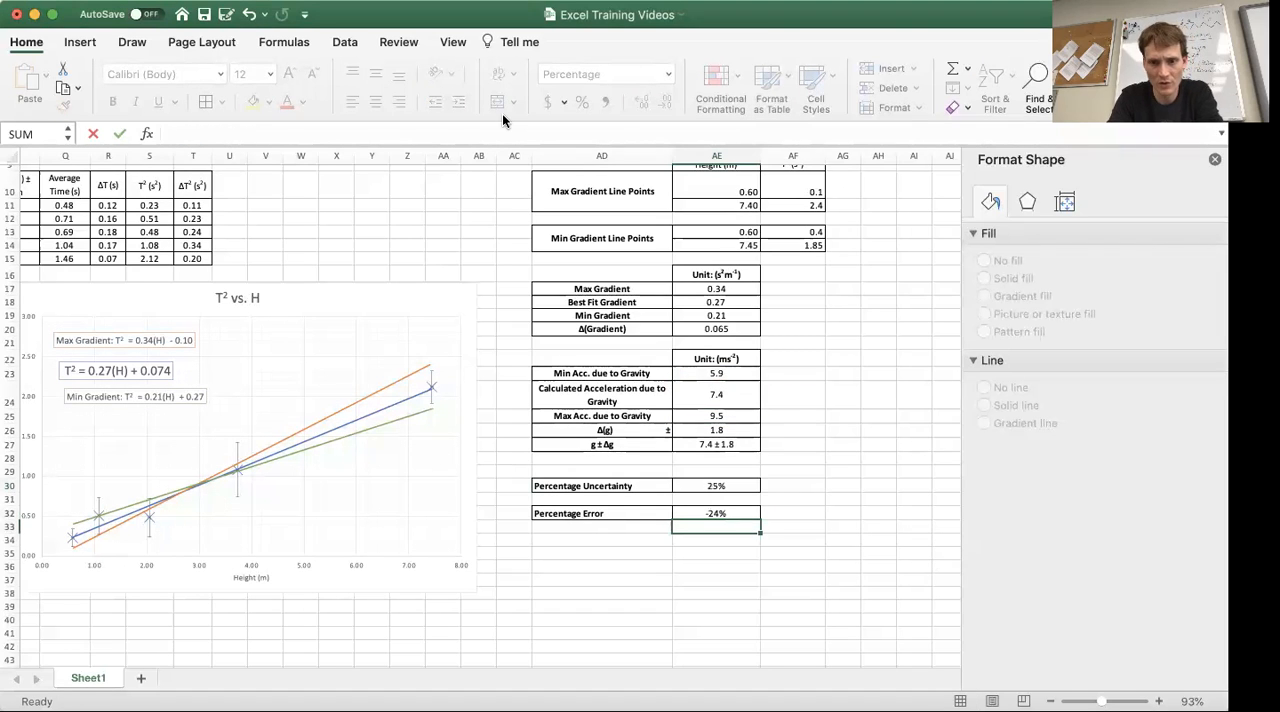
key("Up")
key("Up")
key("Up")
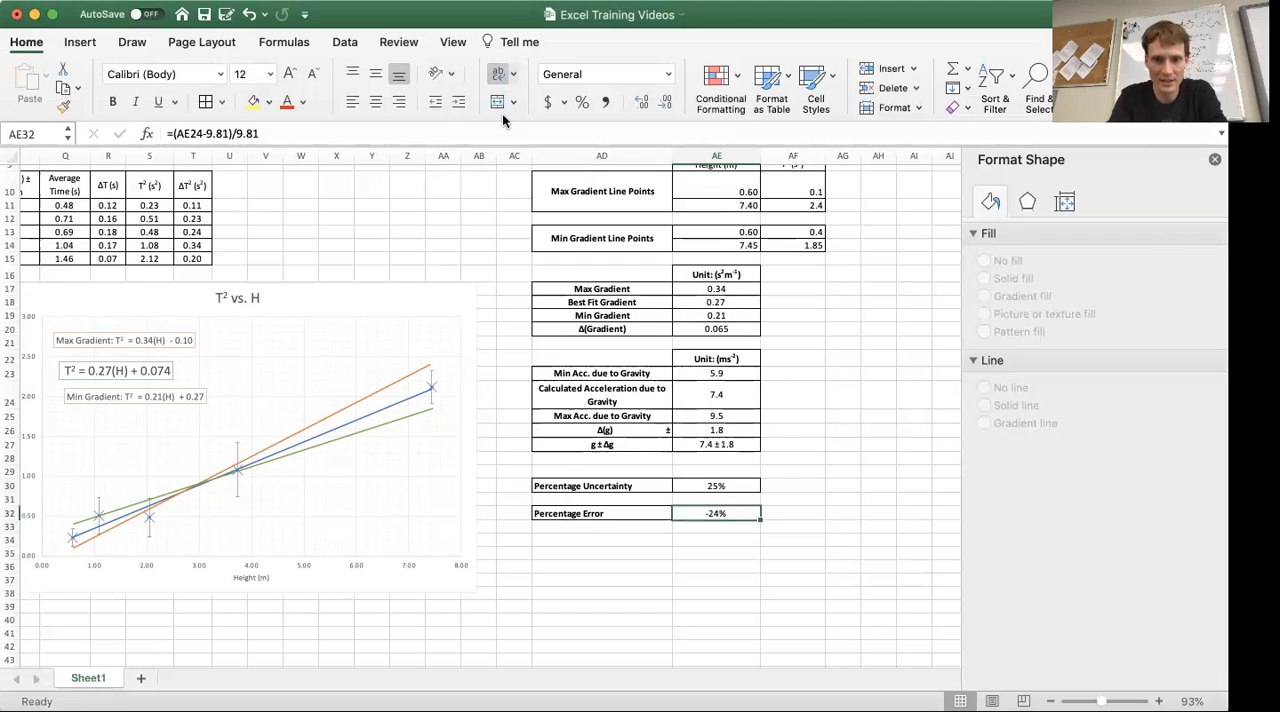
key("Left")
key("Up")
type("L")
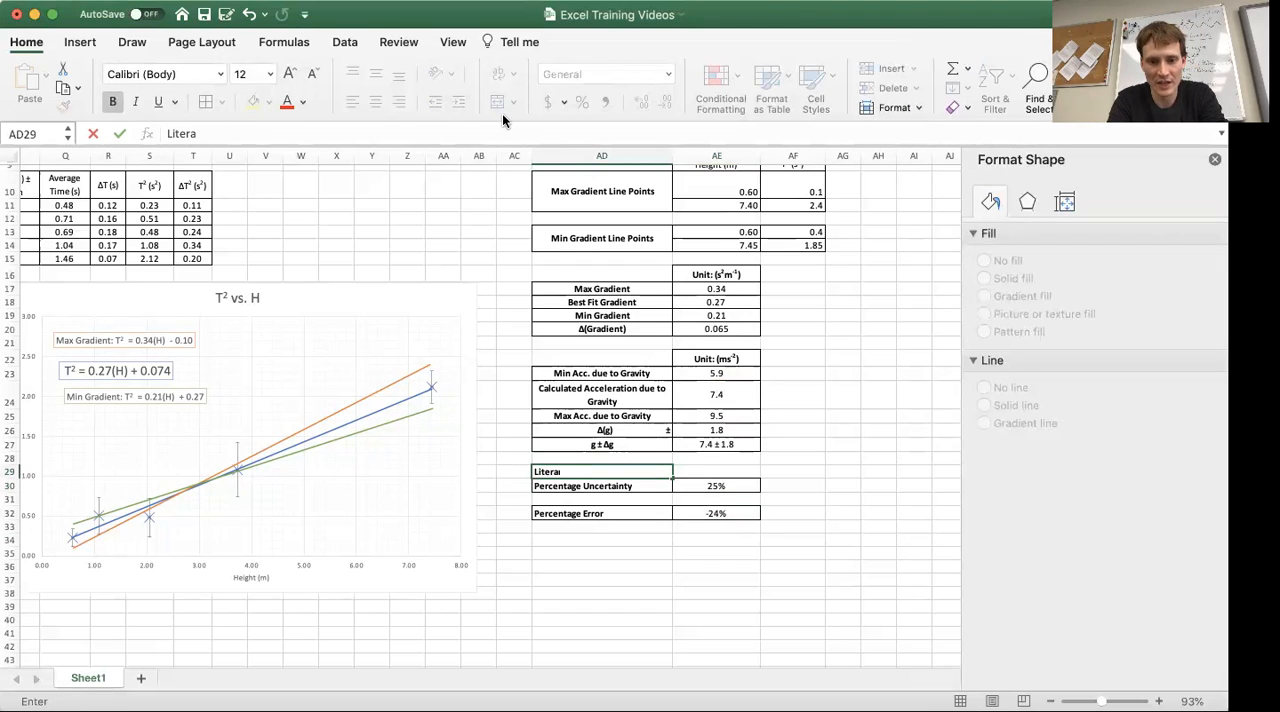
Enter the bold label "Literature Value for g" in AD31 and the value 9.81 in AE31
key("Down")
key("Down")
type("Lite")
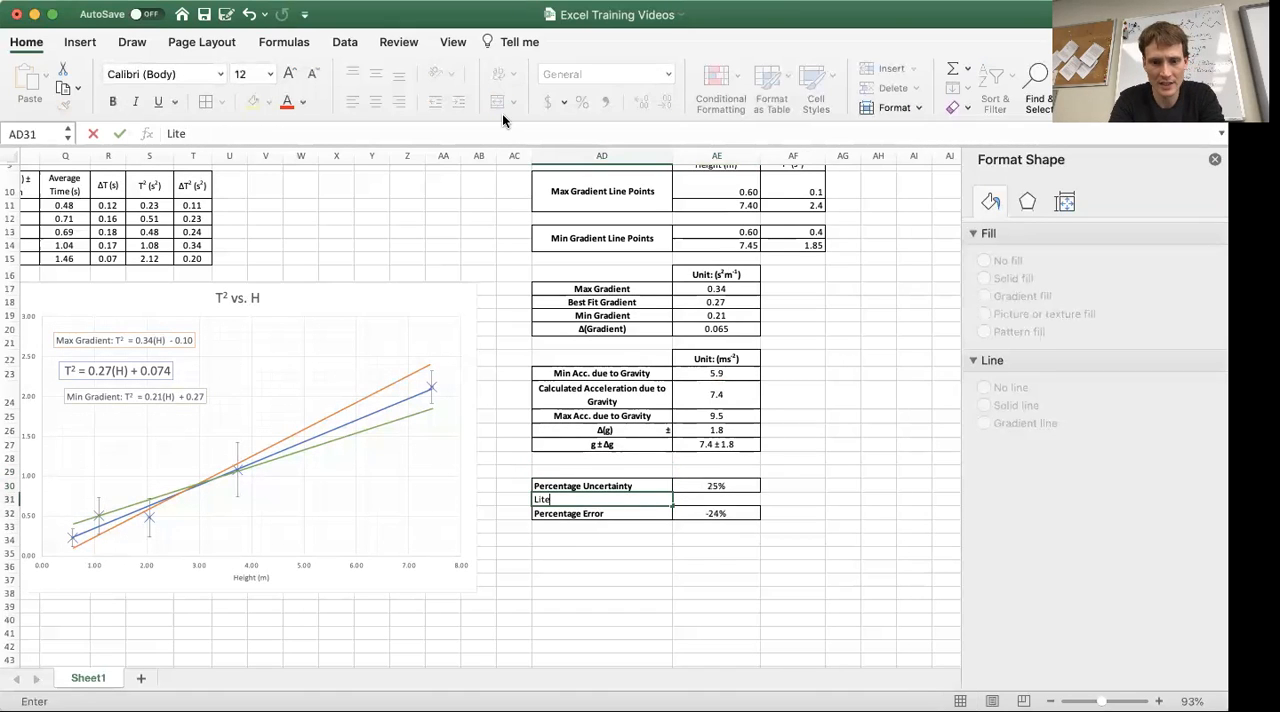
type("Lite")
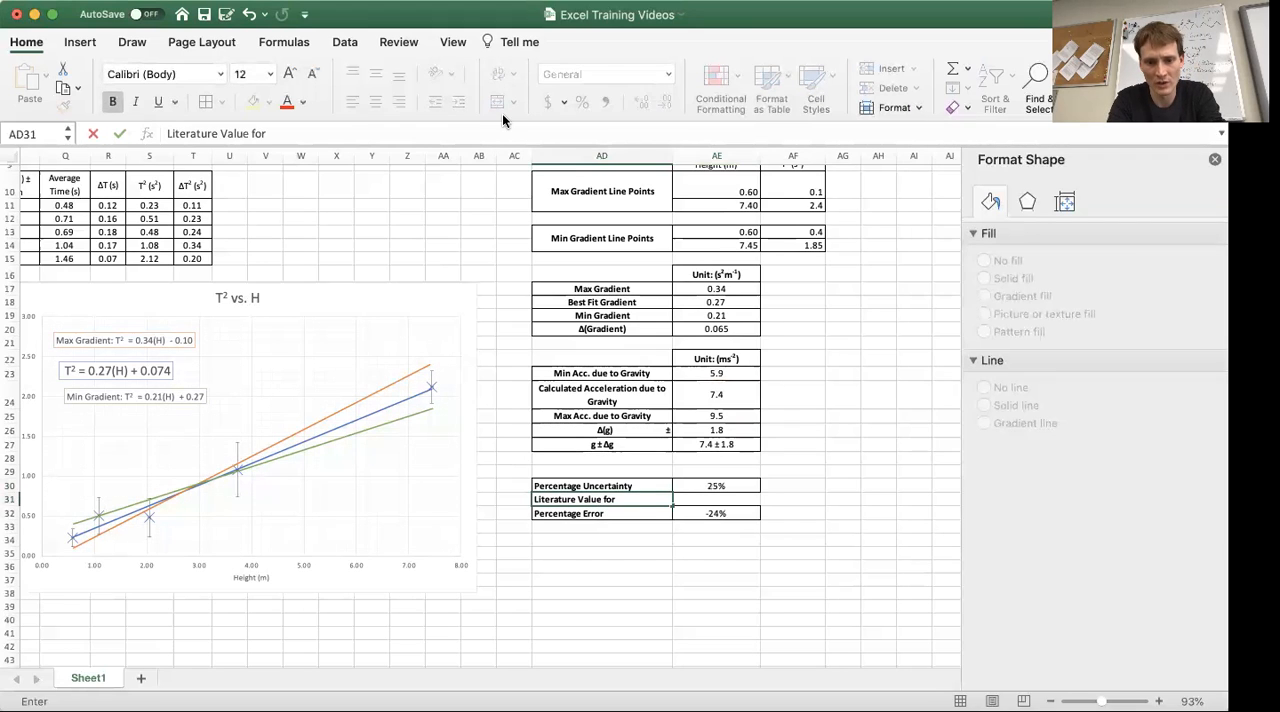
key("Tab")
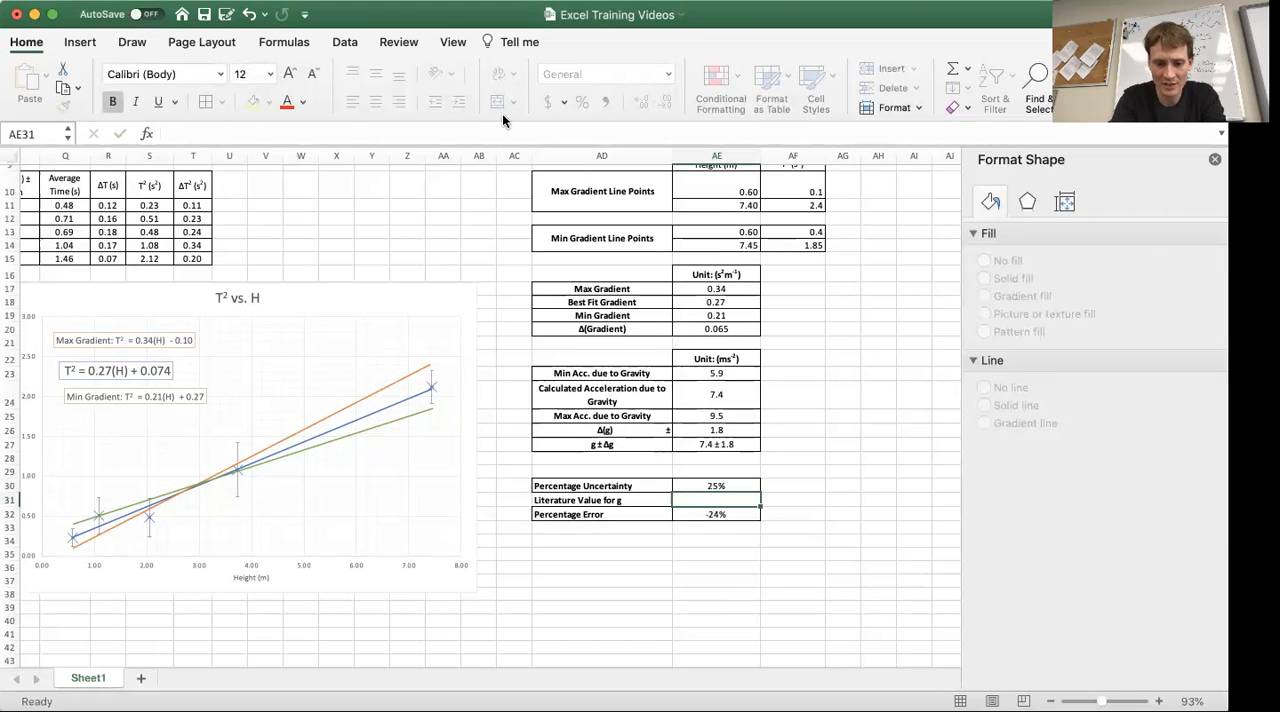
type("9.81")
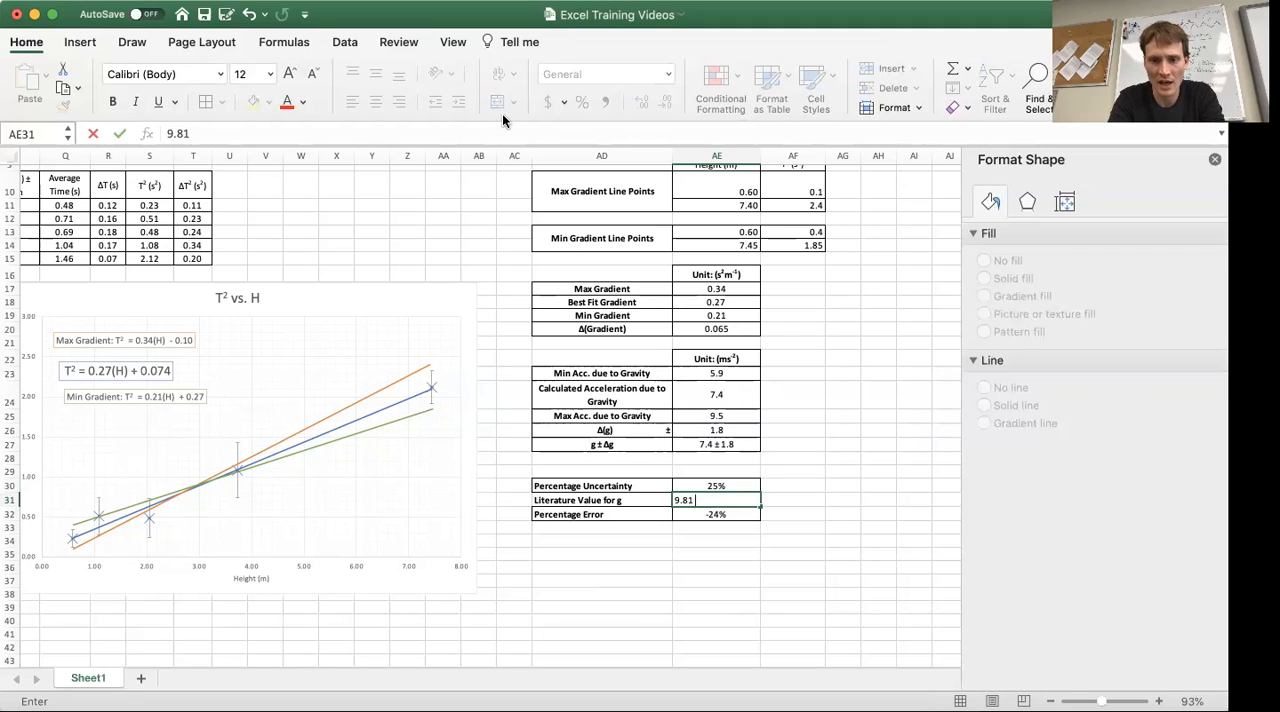
Append the unit ms-2 from the AE22 header to the literature value so AE31 reads "9.81 ms-2"
left_click(728, 360)
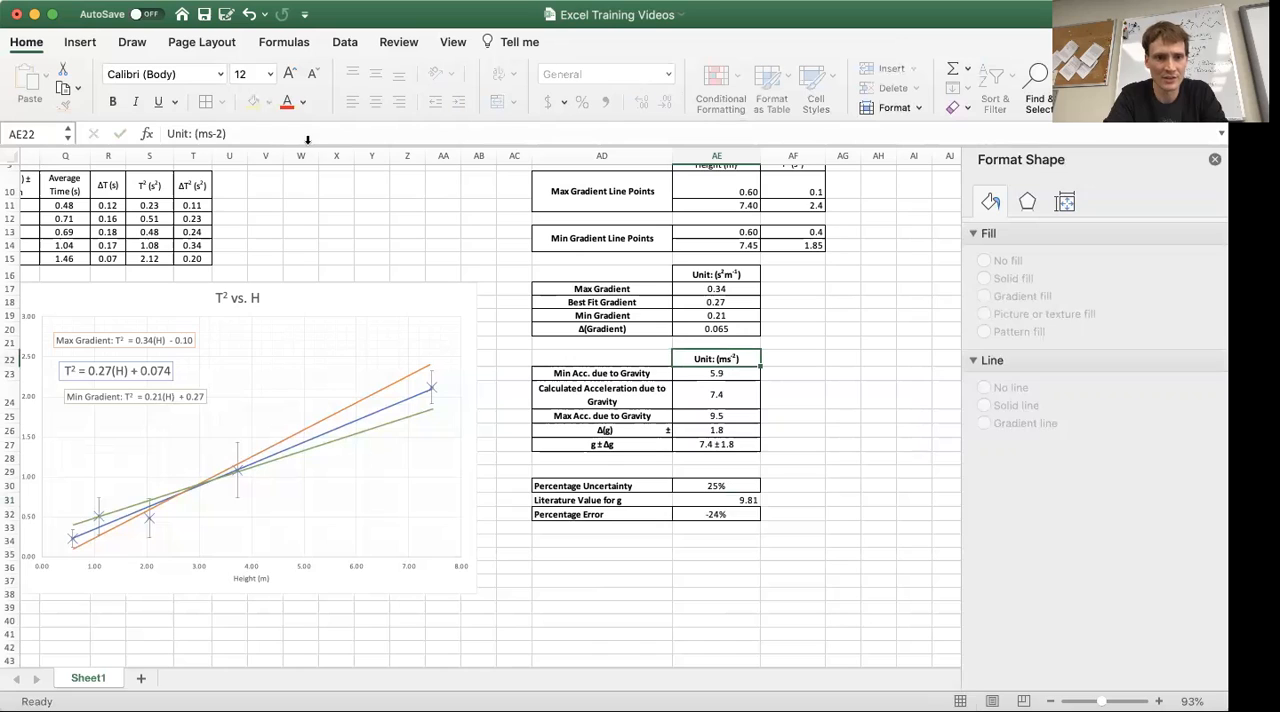
left_click_drag(220, 133, 203, 133)
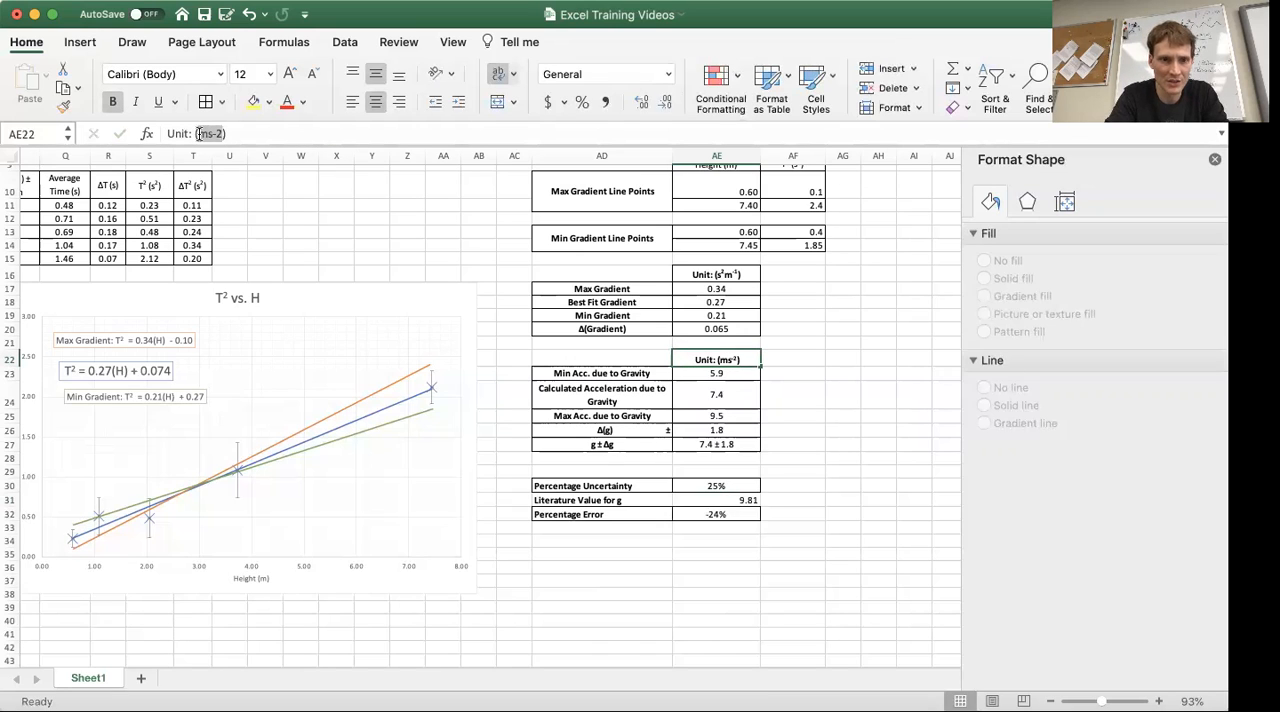
key("Return")
key("Down")
key("Down")
key("Down")
key("Down")
key("Down")
key("Down")
key("Down")
key("Down")
key("Down")
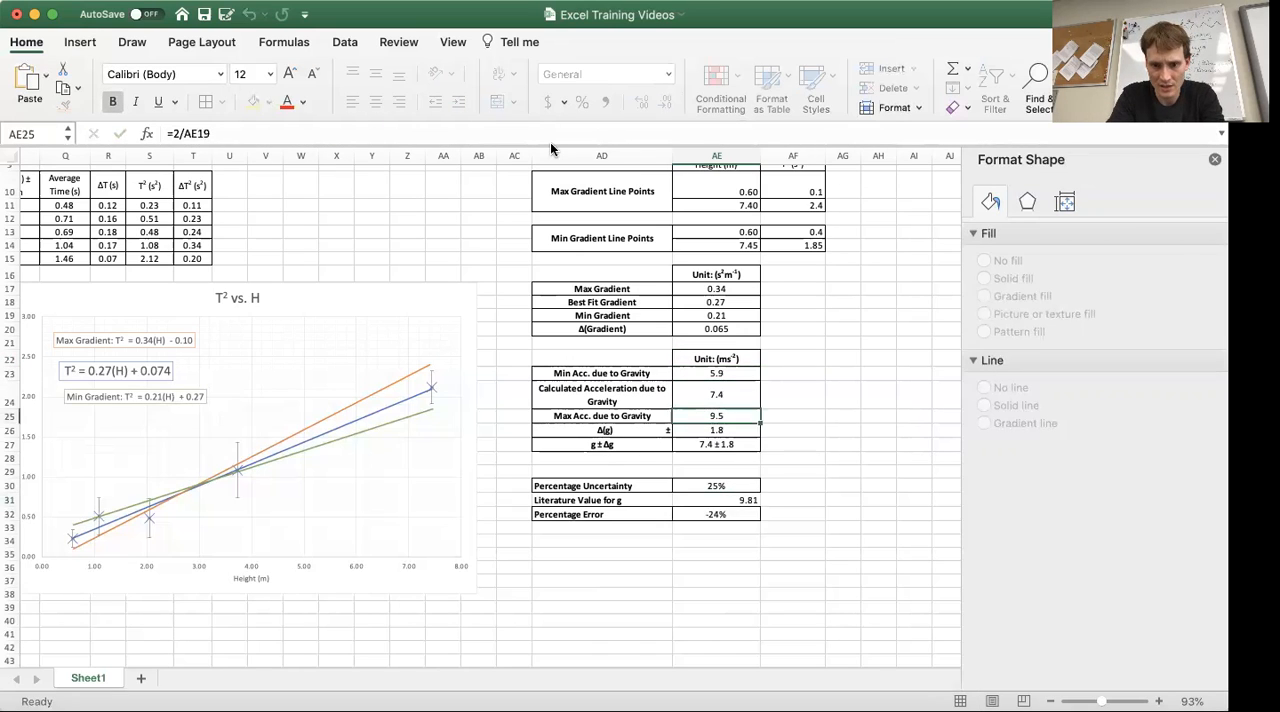
left_click(745, 499)
left_click(256, 133)
type("ms-2")
key("Return")
Format the "-2" in the unit of cell AE31 as superscript
key("Up")
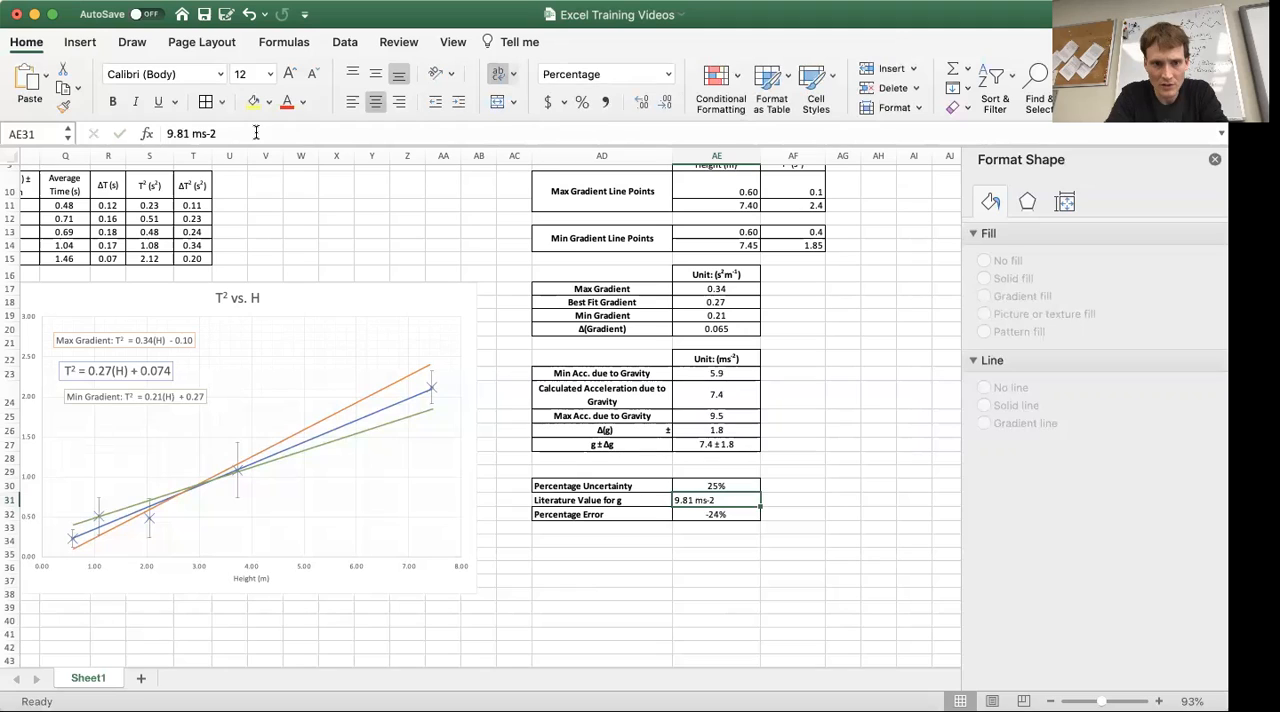
left_click(208, 133)
right_click(210, 133)
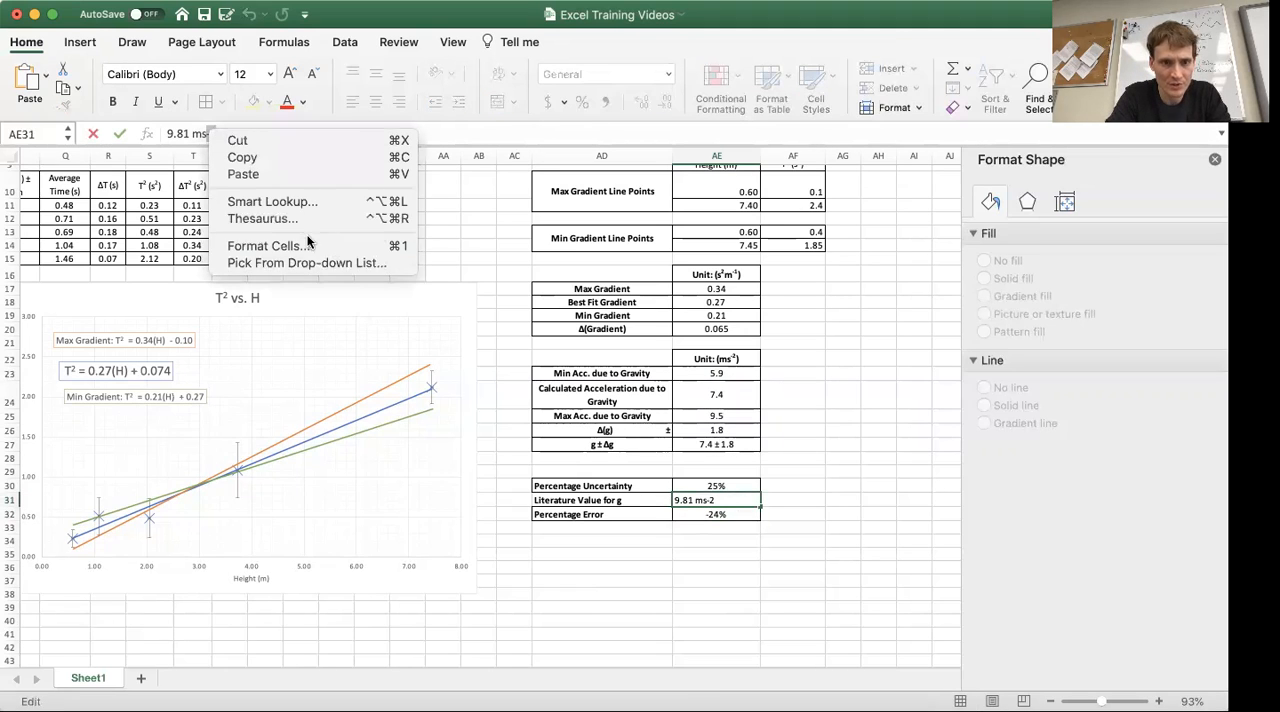
left_click(308, 245)
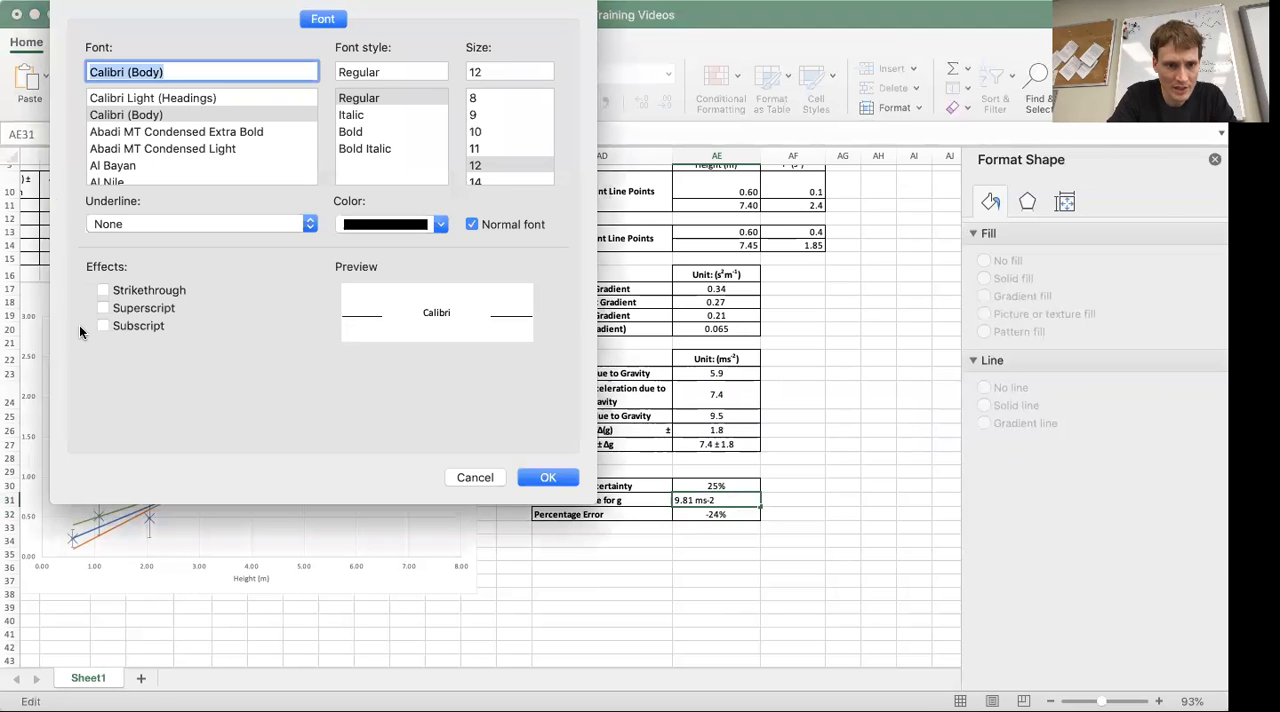
left_click(103, 309)
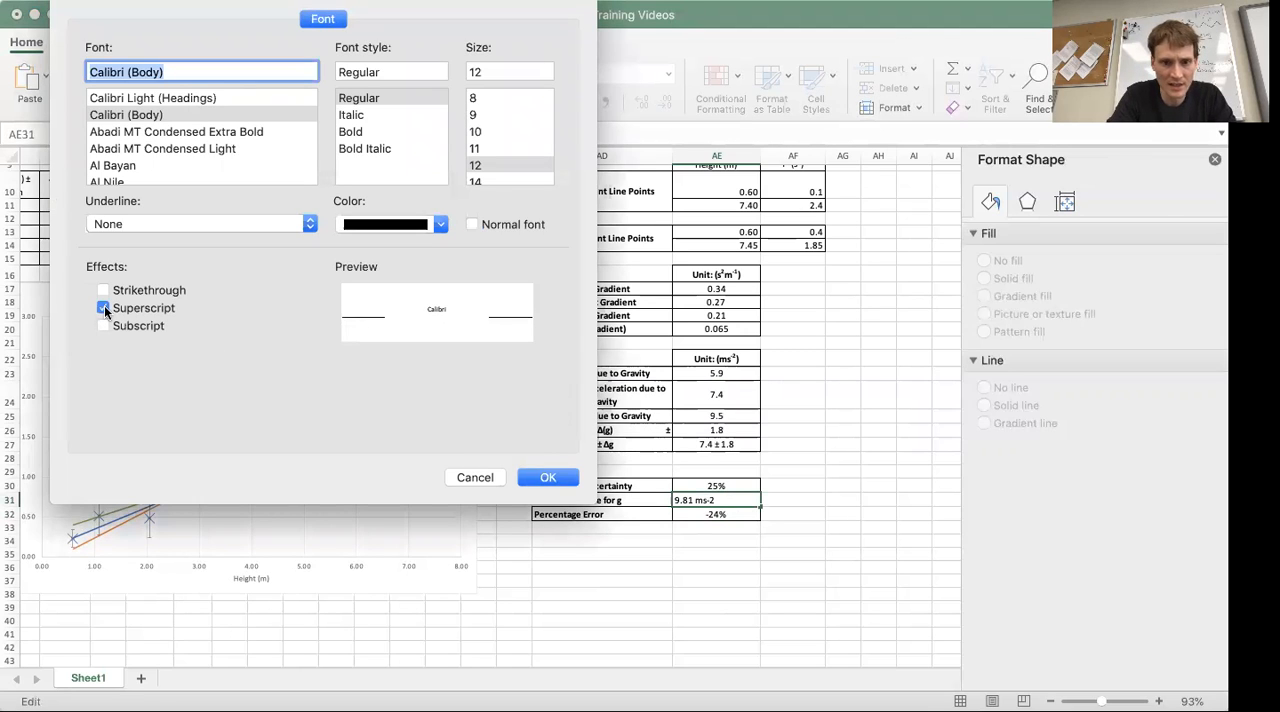
left_click(566, 474)
Centre the contents of AD30:AE32 both vertically and horizontally
left_click_drag(735, 525, 560, 486)
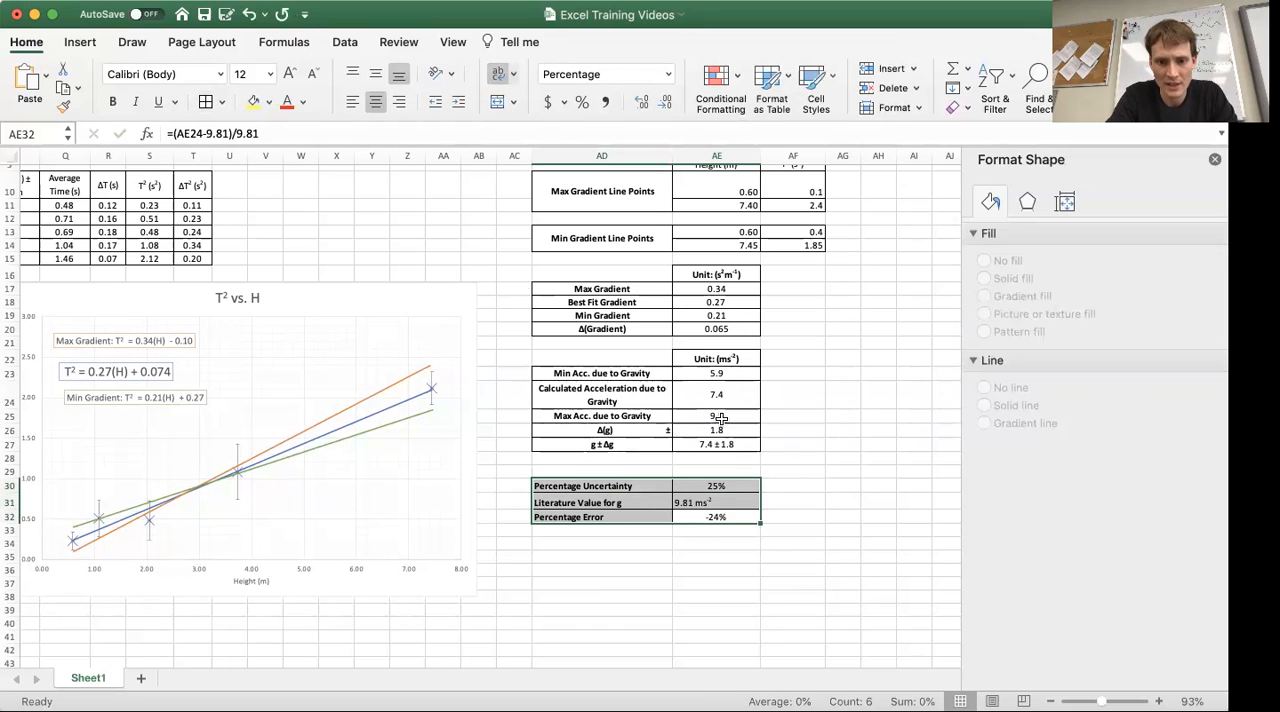
left_click(376, 77)
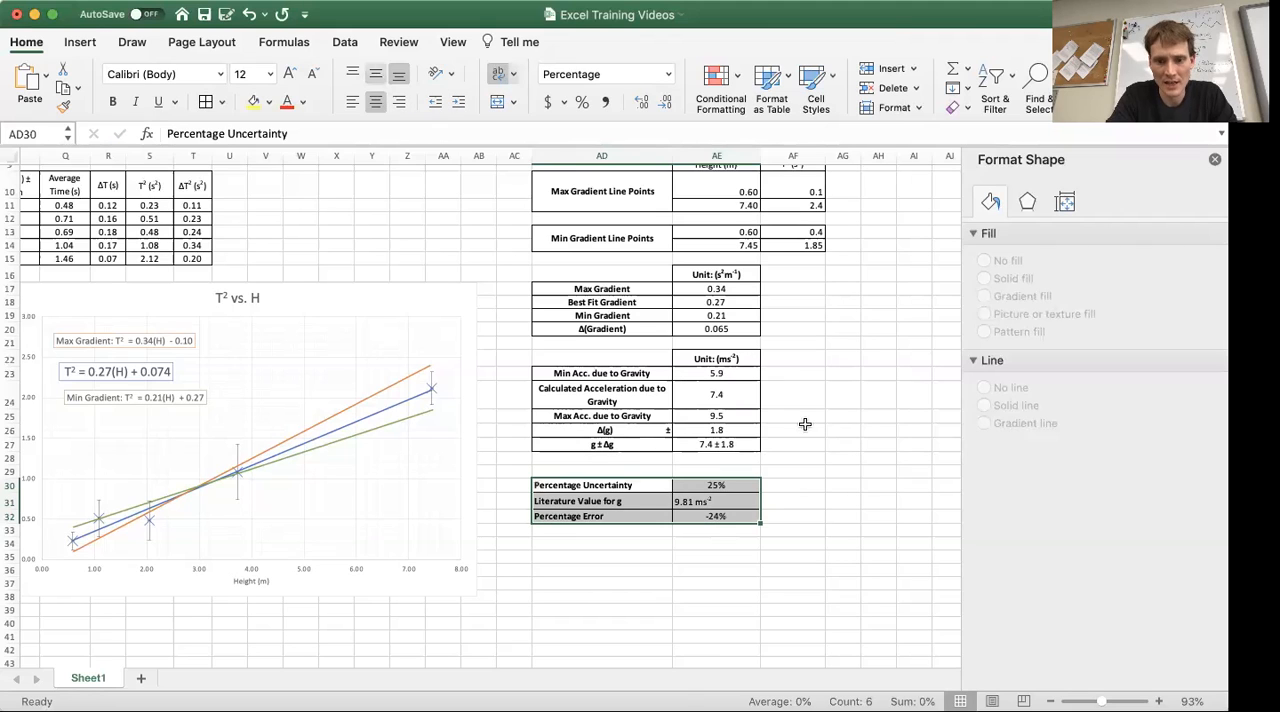
left_click(370, 102)
left_click(835, 502)
left_click(800, 566)
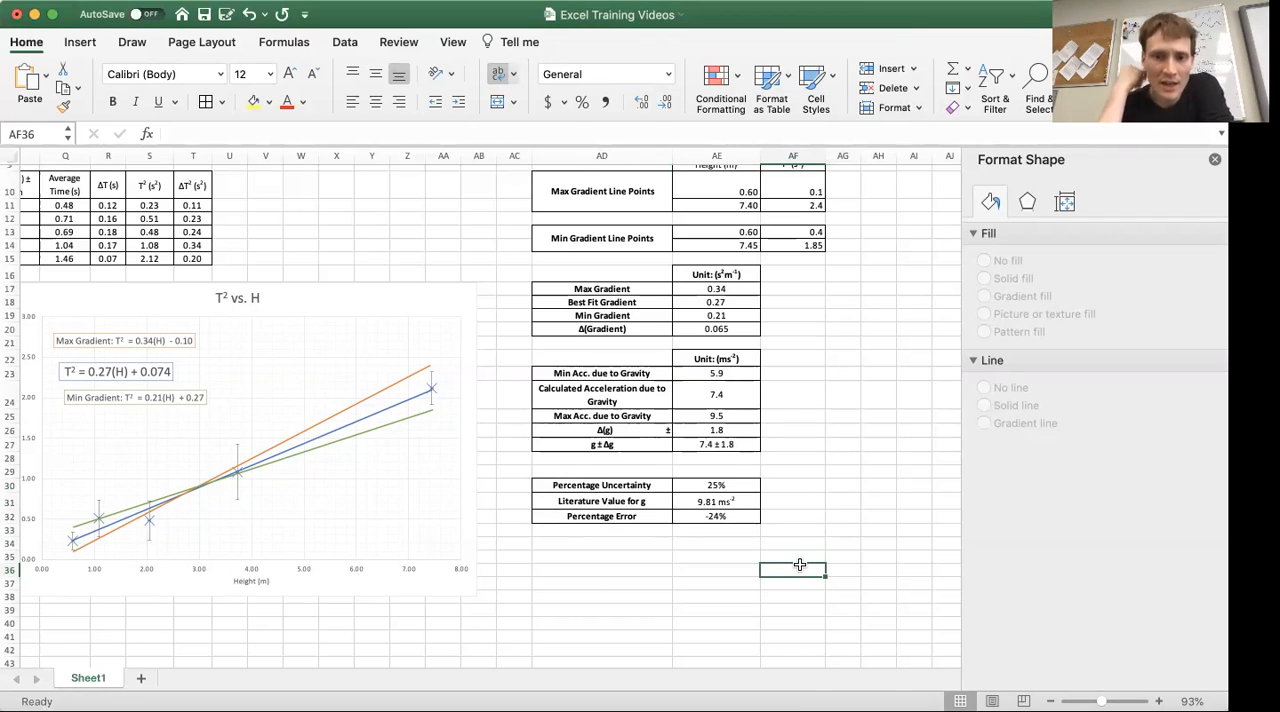
left_click(893, 563)
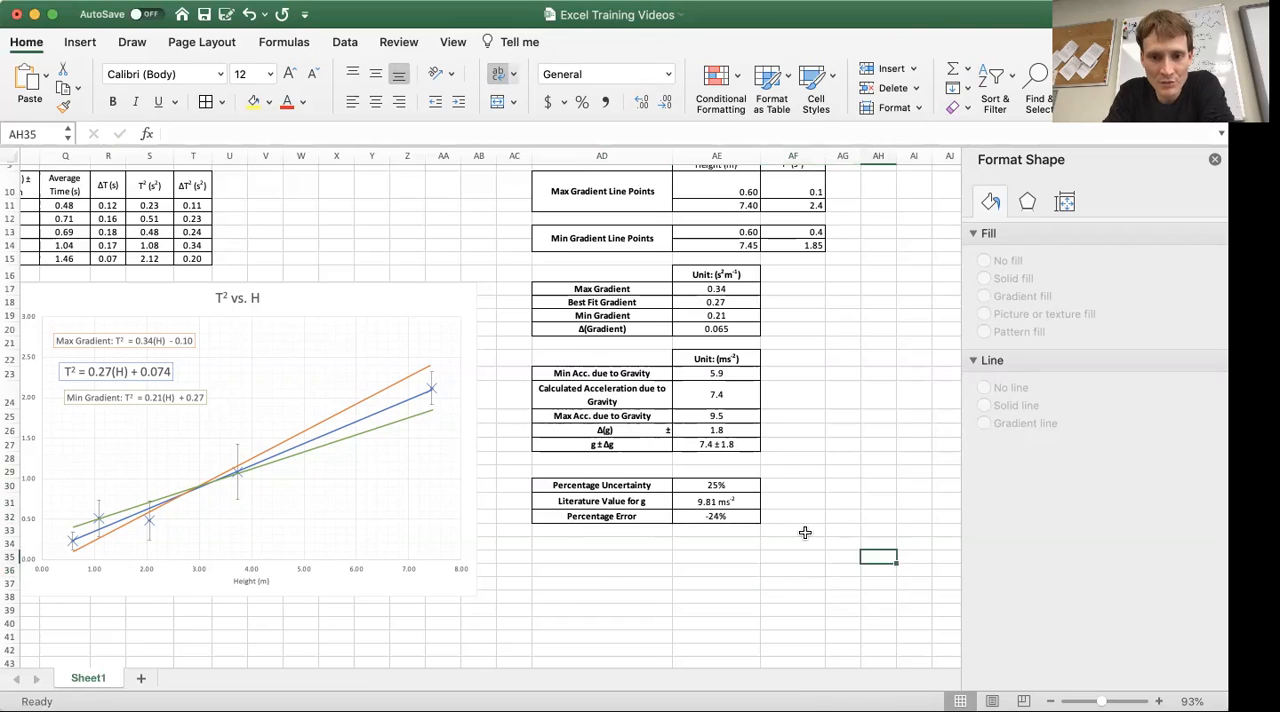
Review the height and time data tables, the T² vs. H chart and the finished gravity results across the sheet
scroll(805, 532, "up", 3)
scroll(805, 532, "left", 2)
scroll(805, 532, "right", 1)
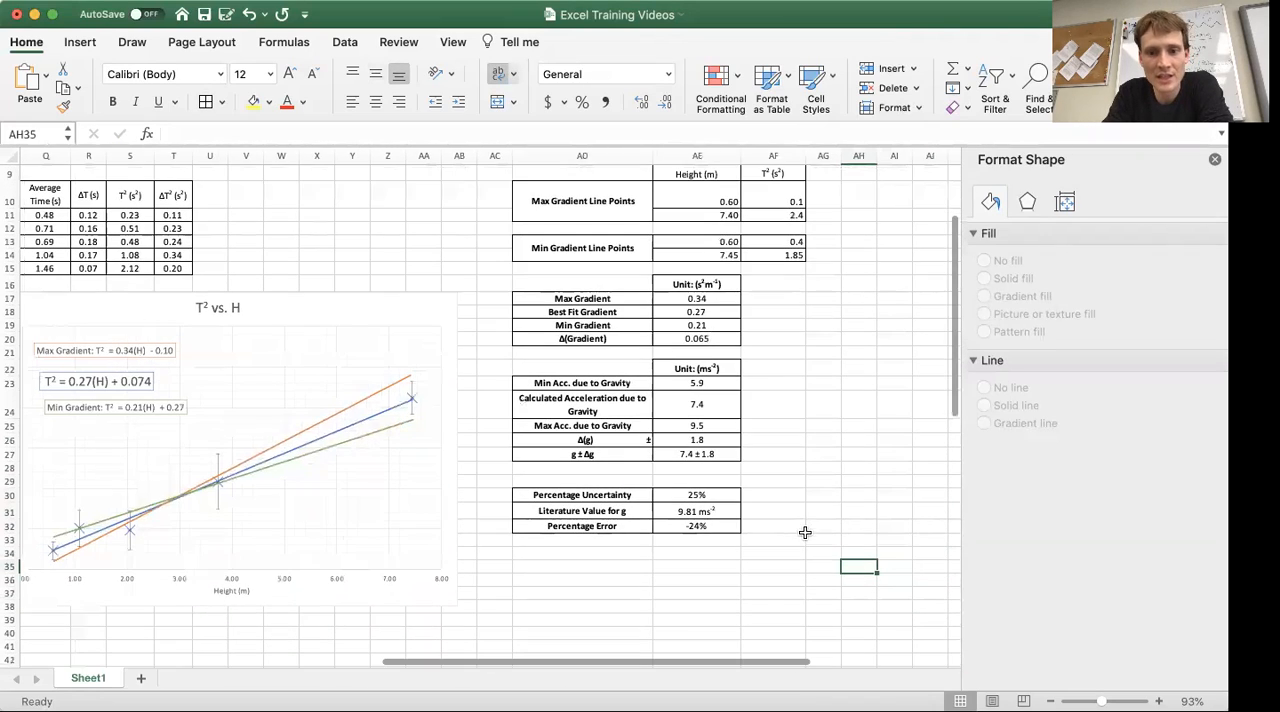
scroll(771, 506, "left", 3)
scroll(771, 506, "up", 1)
scroll(771, 506, "left", 5)
scroll(771, 506, "down", 1)
scroll(771, 506, "right", 5)
scroll(771, 506, "left", 5)
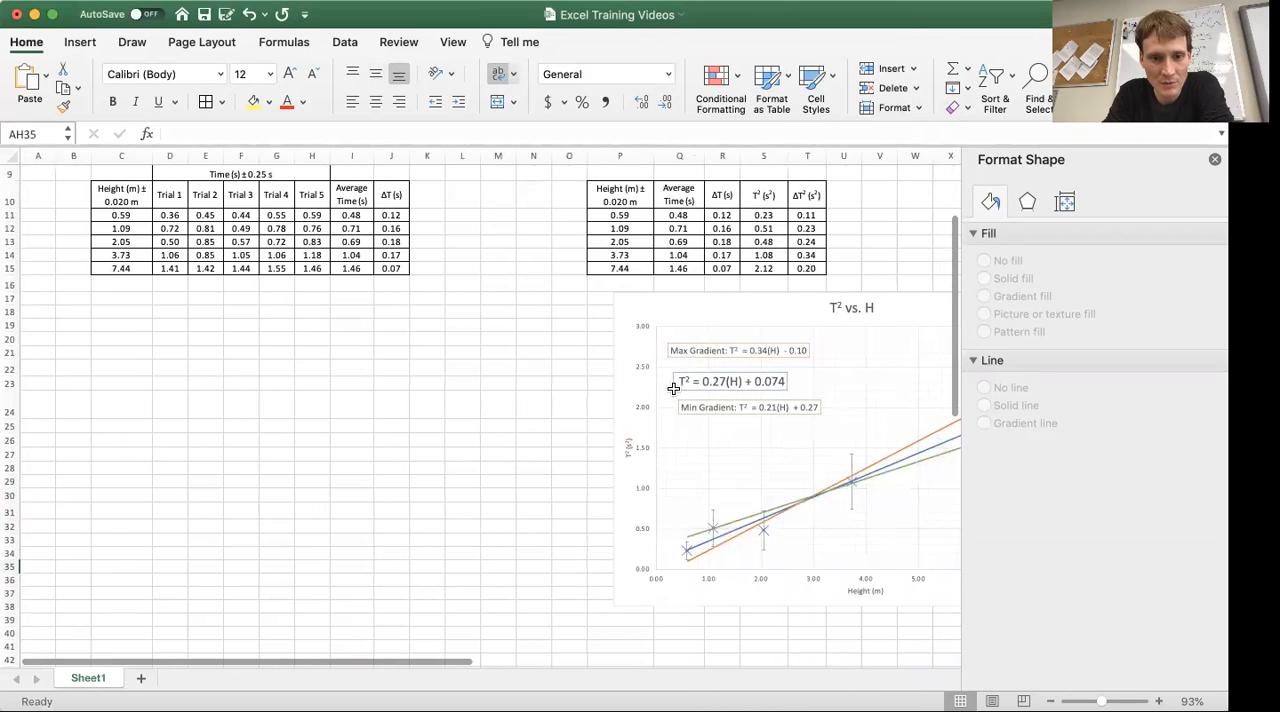
scroll(763, 300, "right", 5)
scroll(763, 300, "down", 1)
scroll(763, 300, "right", 5)
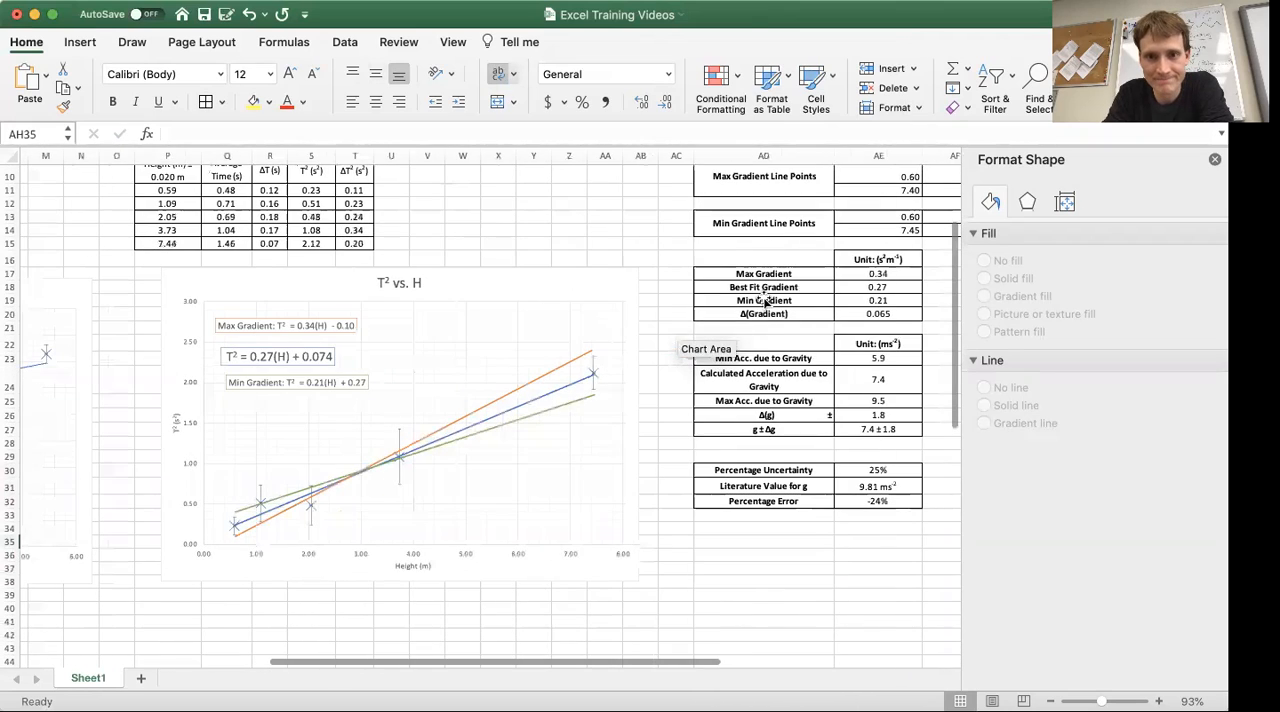